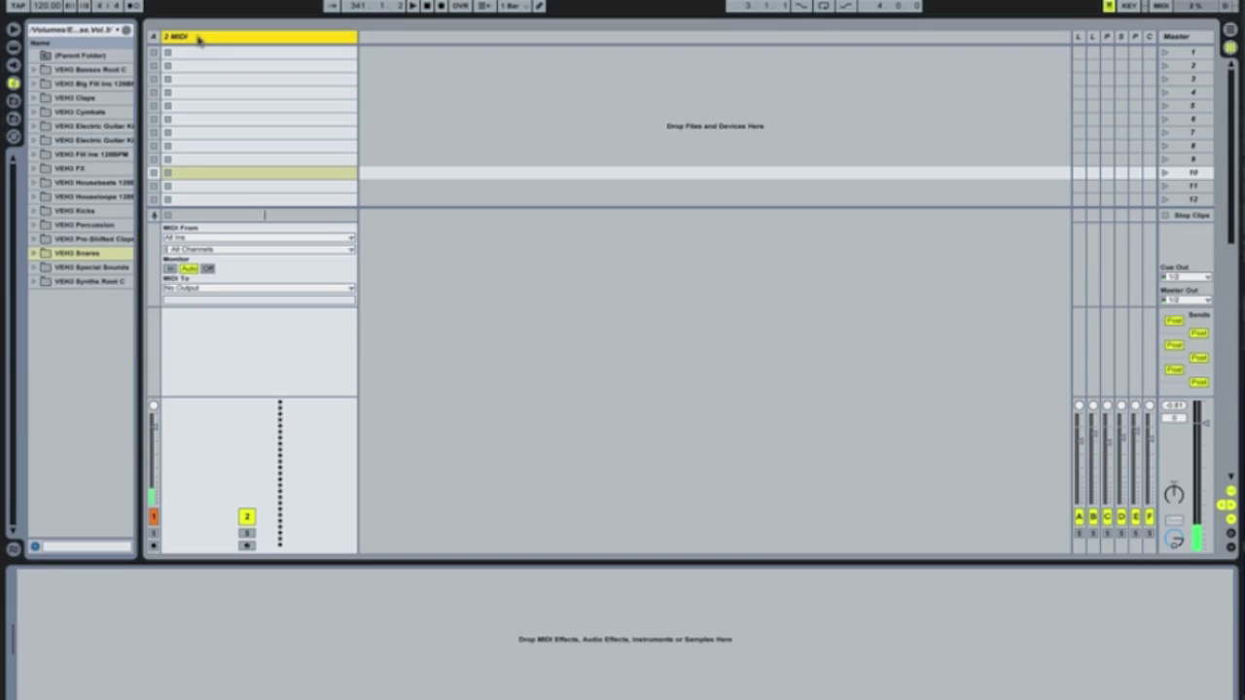
# Add an Instrument Rack to the empty MIDI track, and show the Vengeance sample folders in a widened browser.
pyautogui.click(13, 46)
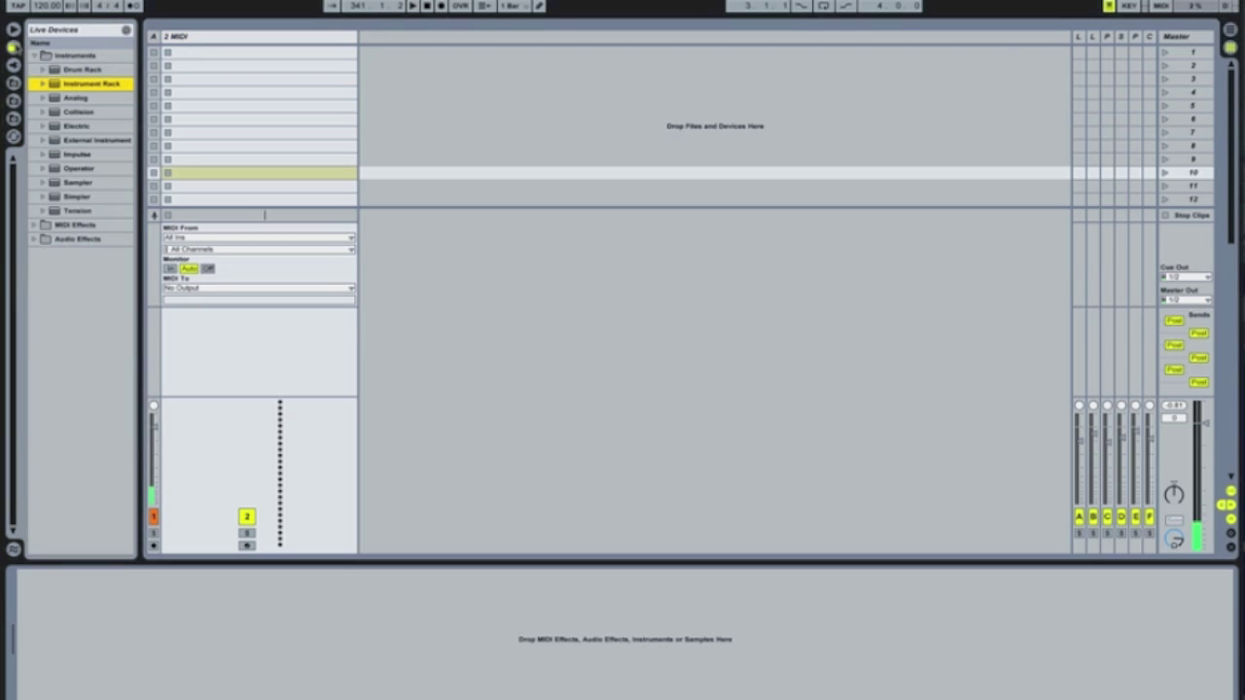
pyautogui.moveTo(60, 86); pyautogui.dragTo(104, 652)
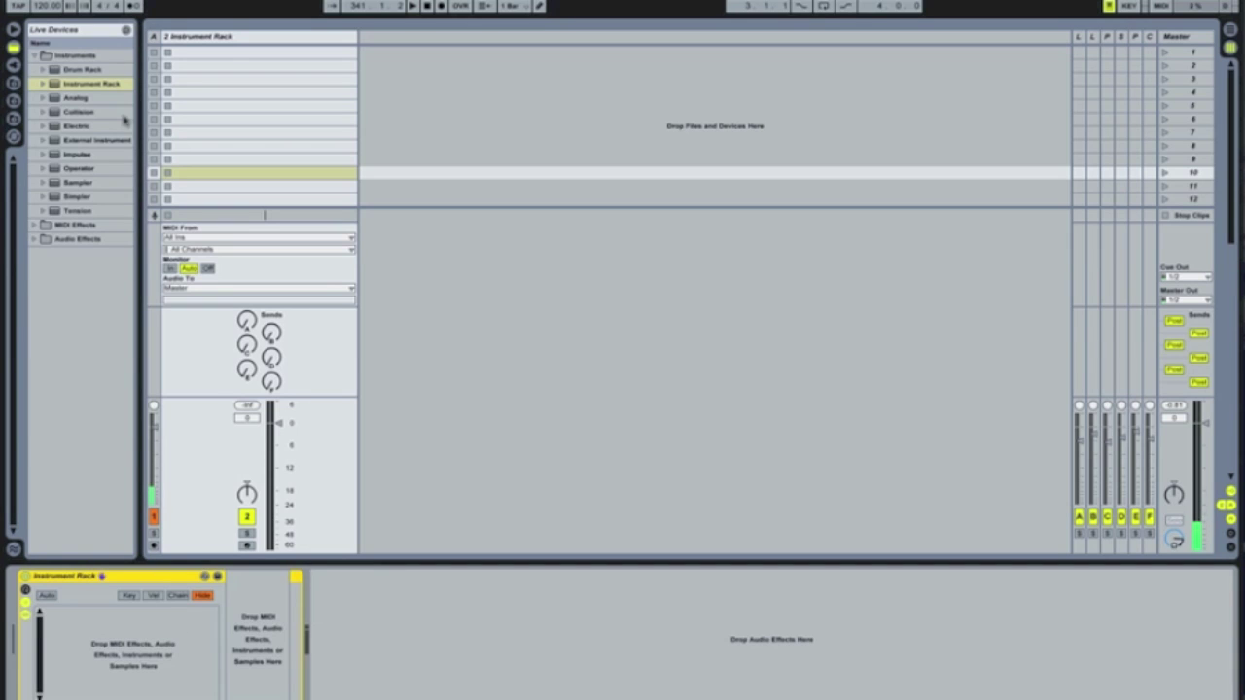
pyautogui.click(13, 83)
pyautogui.moveTo(144, 147); pyautogui.dragTo(356, 151)
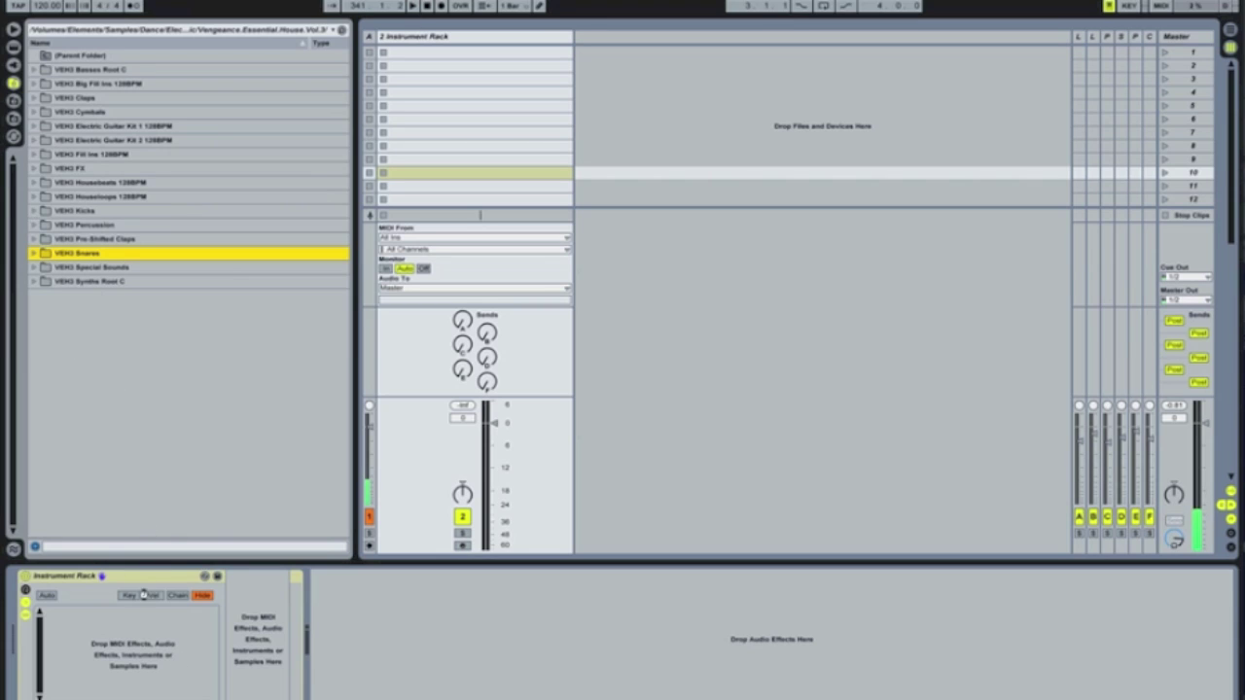
# Load the samples VEH3 Kicks 001 through VEH3 Kicks 128 into the Instrument Rack as chains.
pyautogui.click(80, 211)
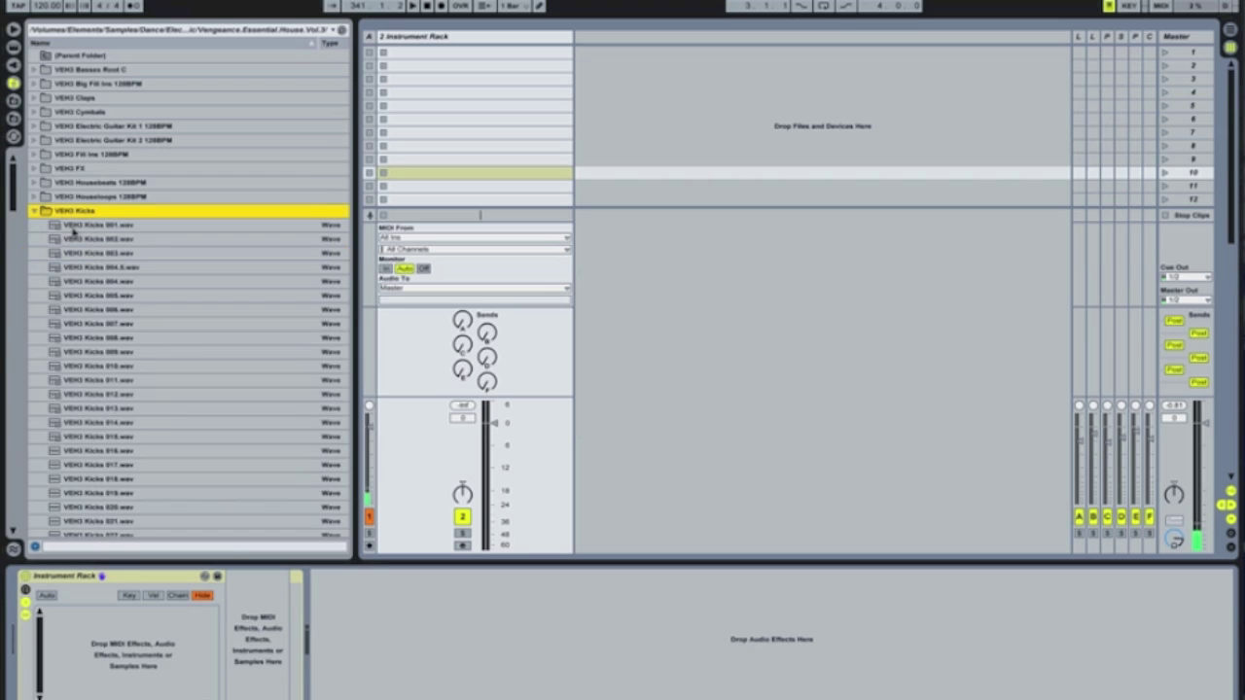
pyautogui.click(74, 226)
pyautogui.moveTo(17, 202); pyautogui.dragTo(21, 361)
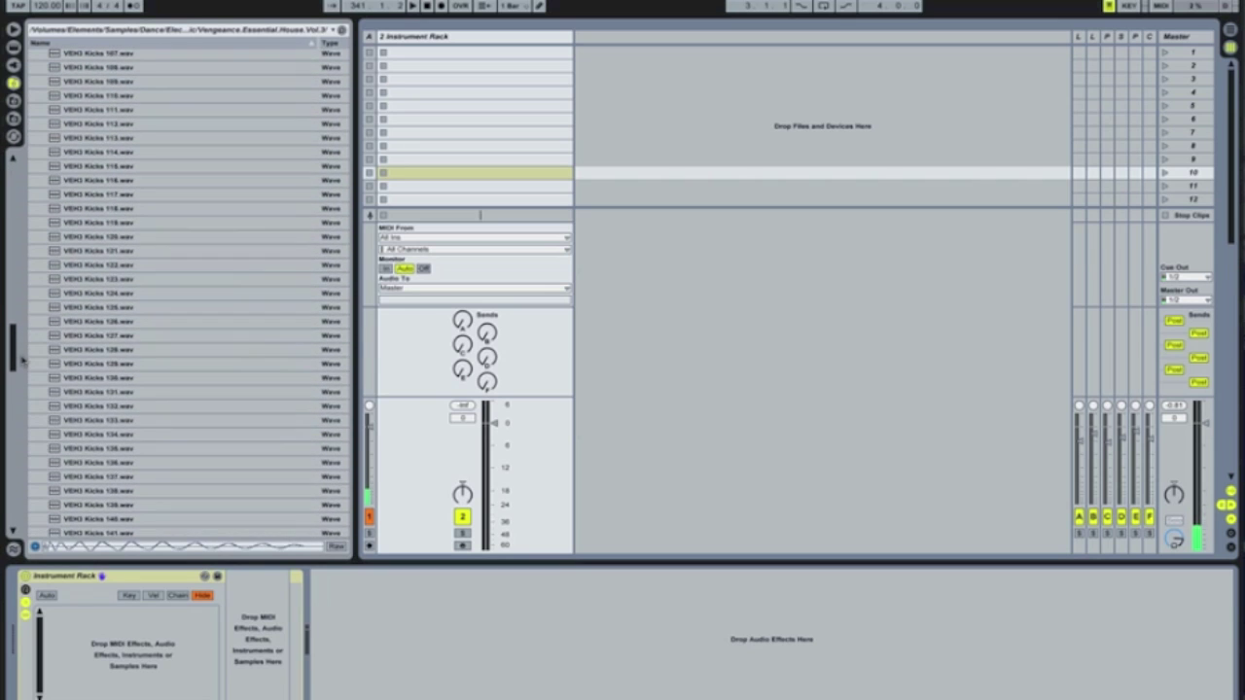
pyautogui.keyDown('shift'); pyautogui.click(119, 356); pyautogui.keyUp('shift')
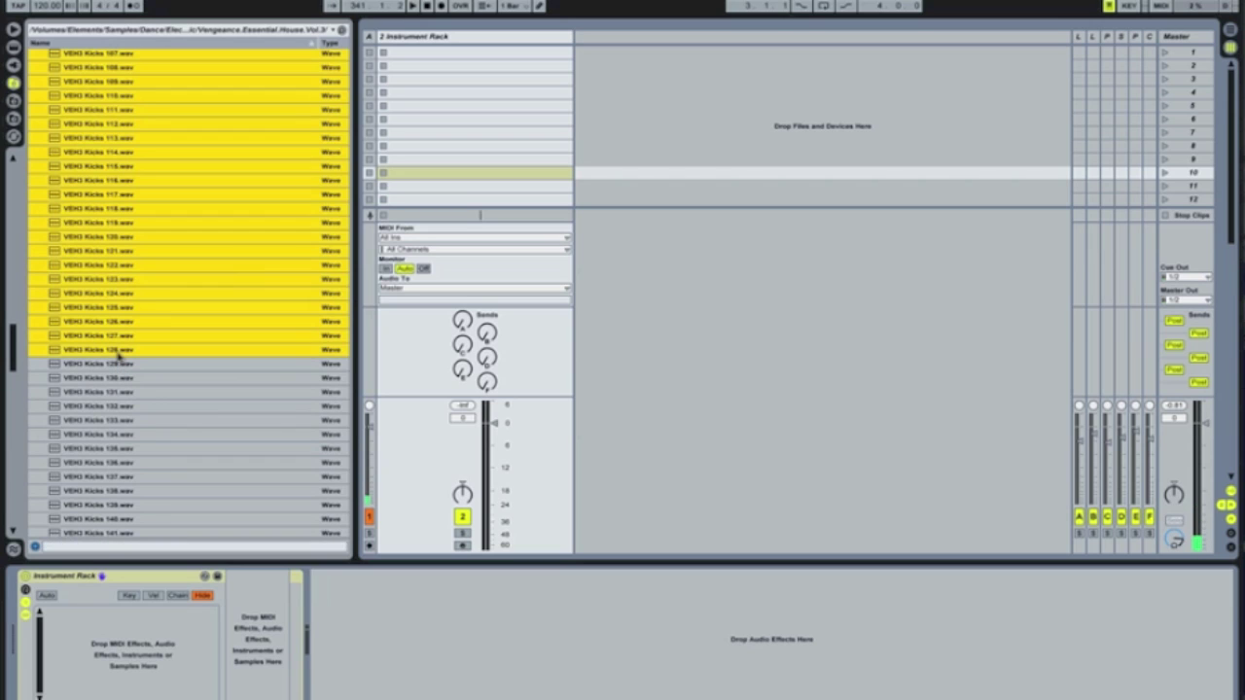
pyautogui.scroll(10, 109, 346)
pyautogui.scroll(5, 109, 346)
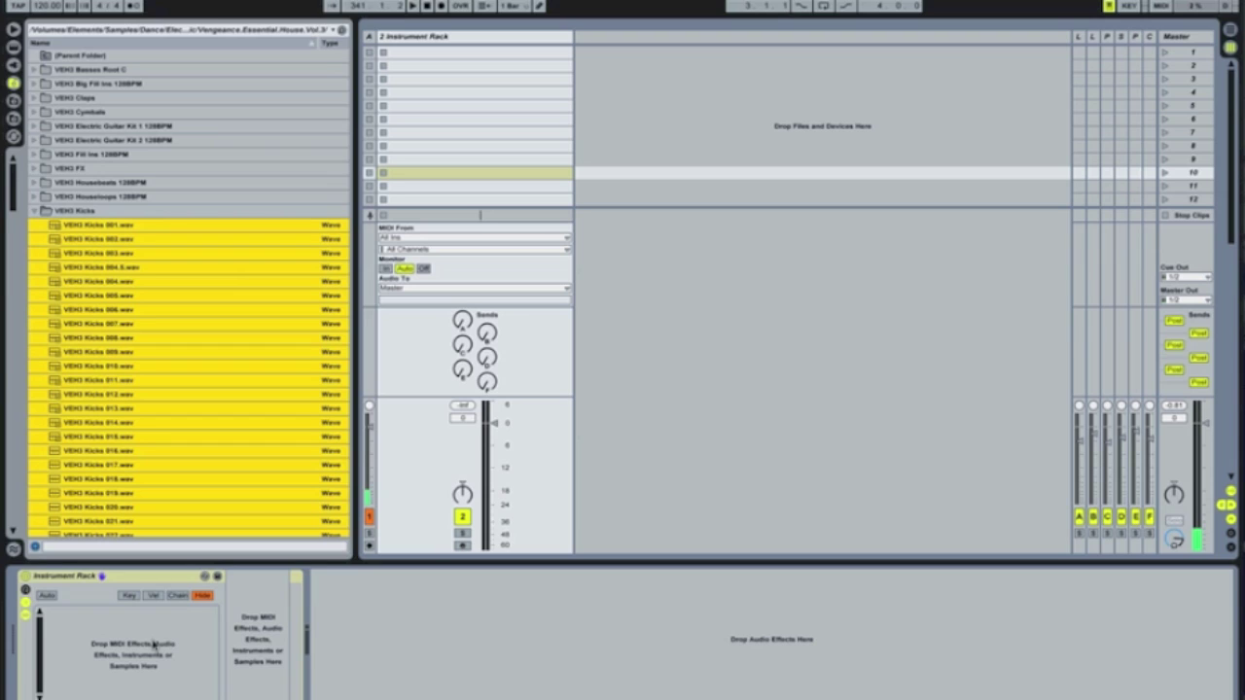
pyautogui.moveTo(153, 647); pyautogui.dragTo(156, 647)
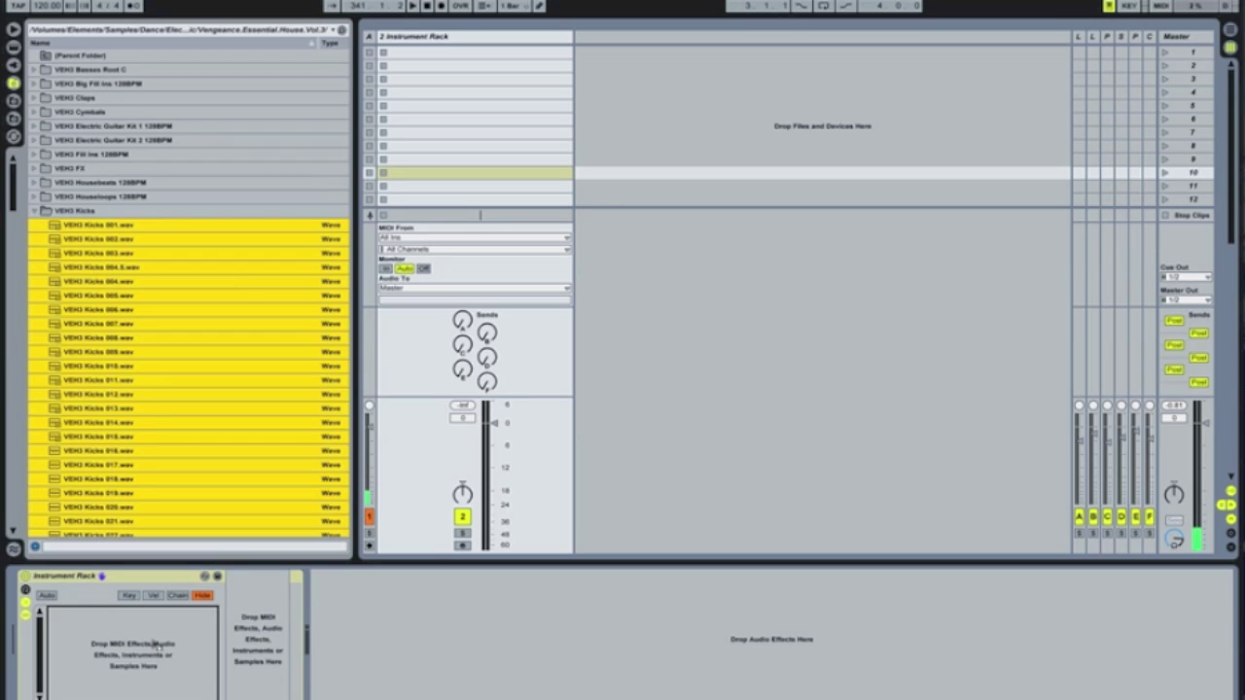
pyautogui.moveTo(154, 646); pyautogui.dragTo(154, 644)
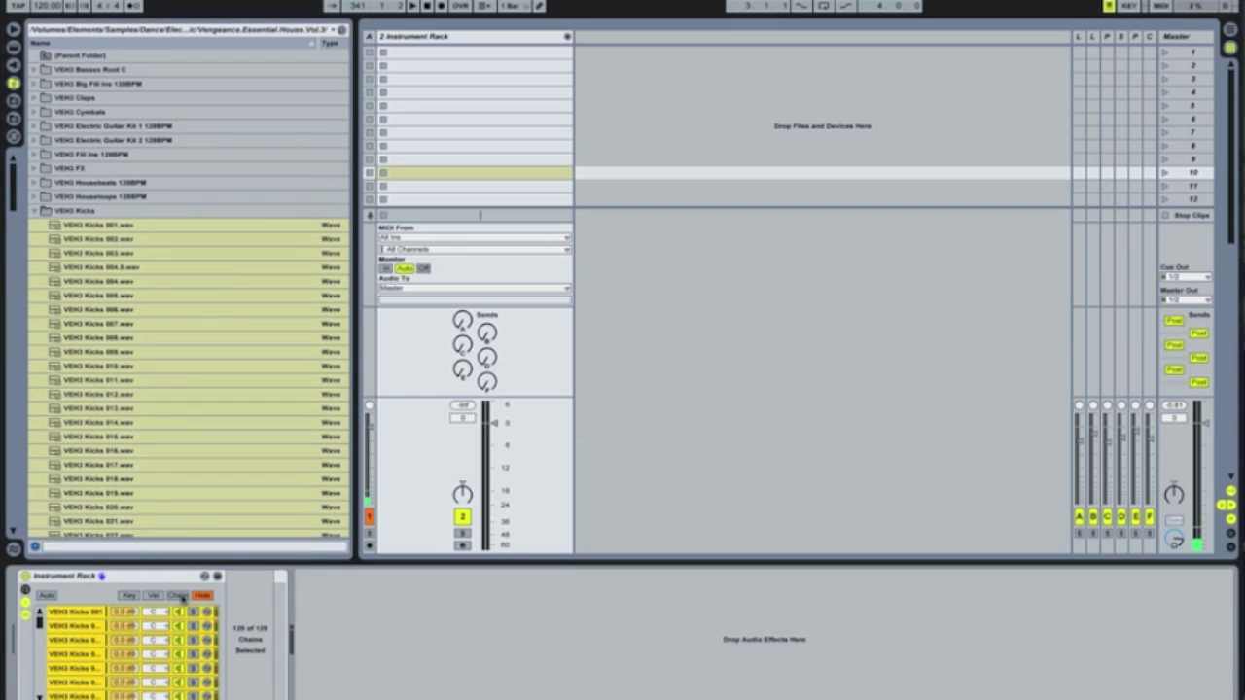
# Rename the Instrument Rack track as kicks.
pyautogui.click(421, 37)
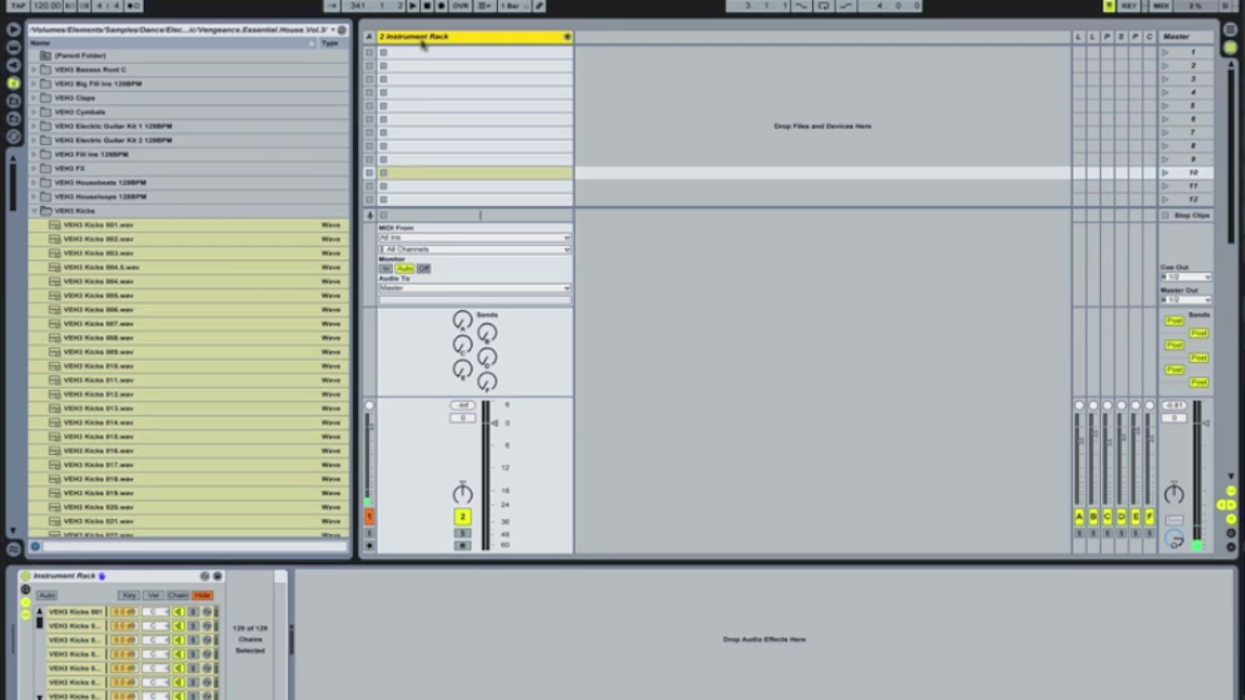
pyautogui.press('super+r')
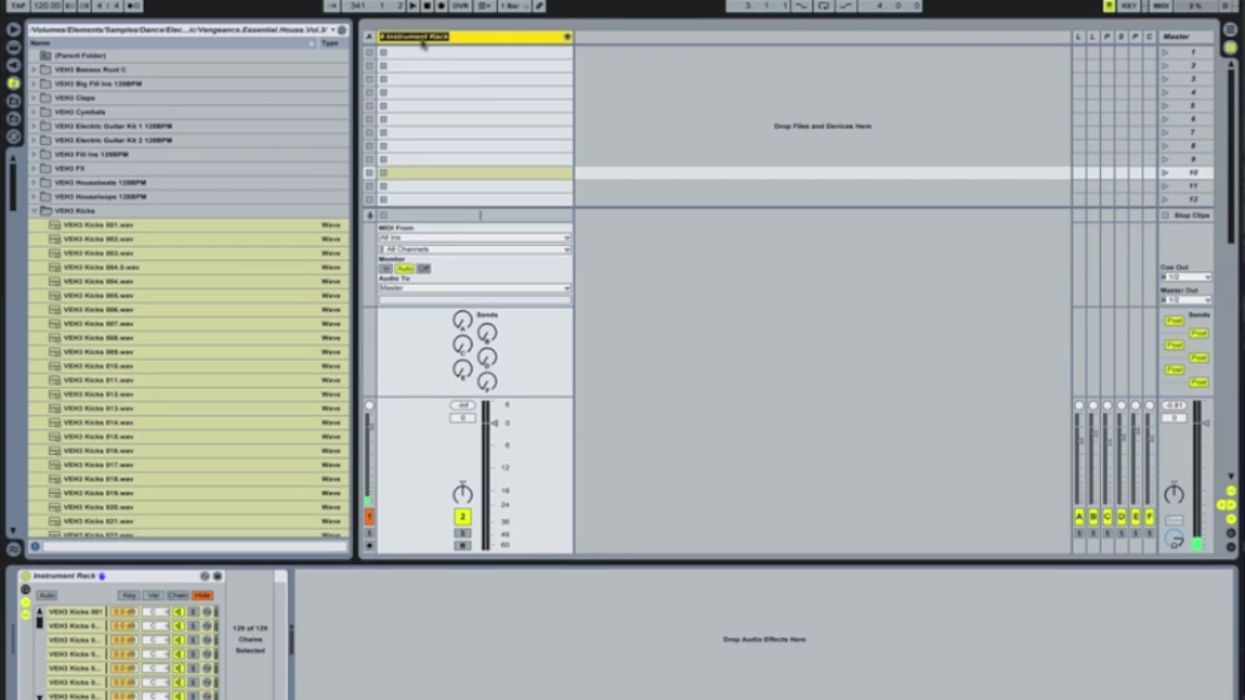
pyautogui.write('Kicks')
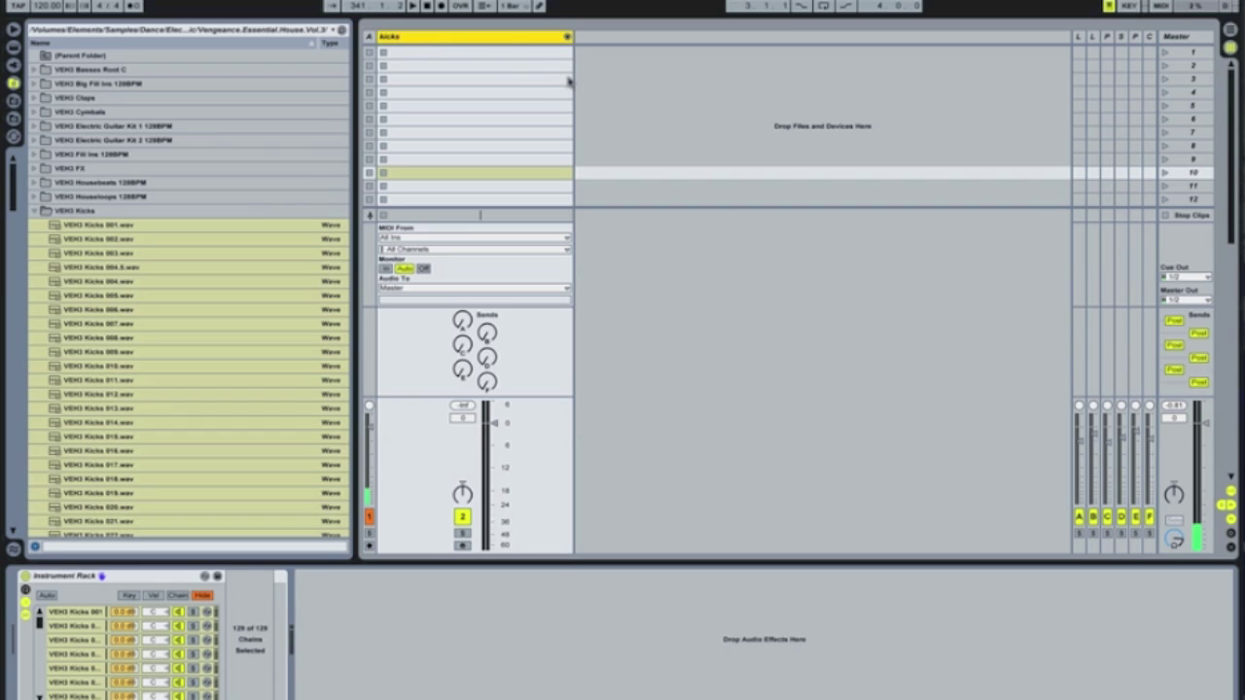
# Insert a MIDI track beside kicks, then collapse the VEH3 Kicks folder and expand VEH3 Snares.
pyautogui.rightClick(609, 107)
pyautogui.press('Escape')
pyautogui.hotkey('ctrl', 'shift', 't')
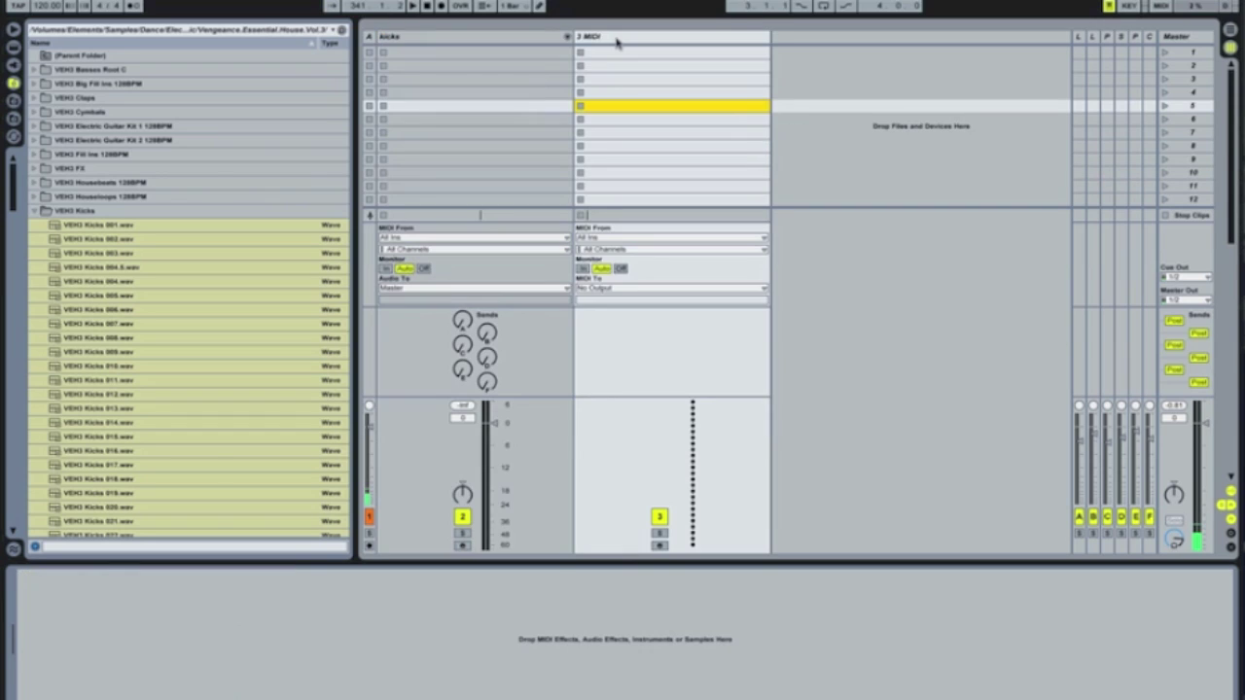
pyautogui.click(35, 211)
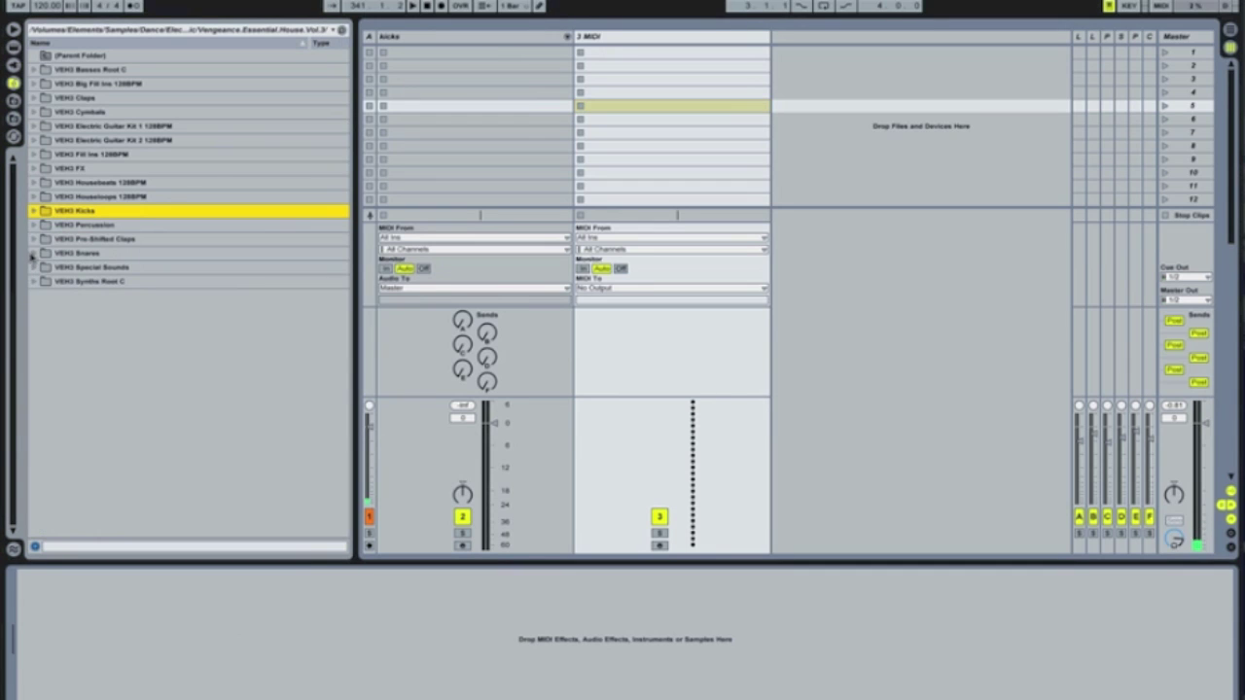
pyautogui.click(35, 253)
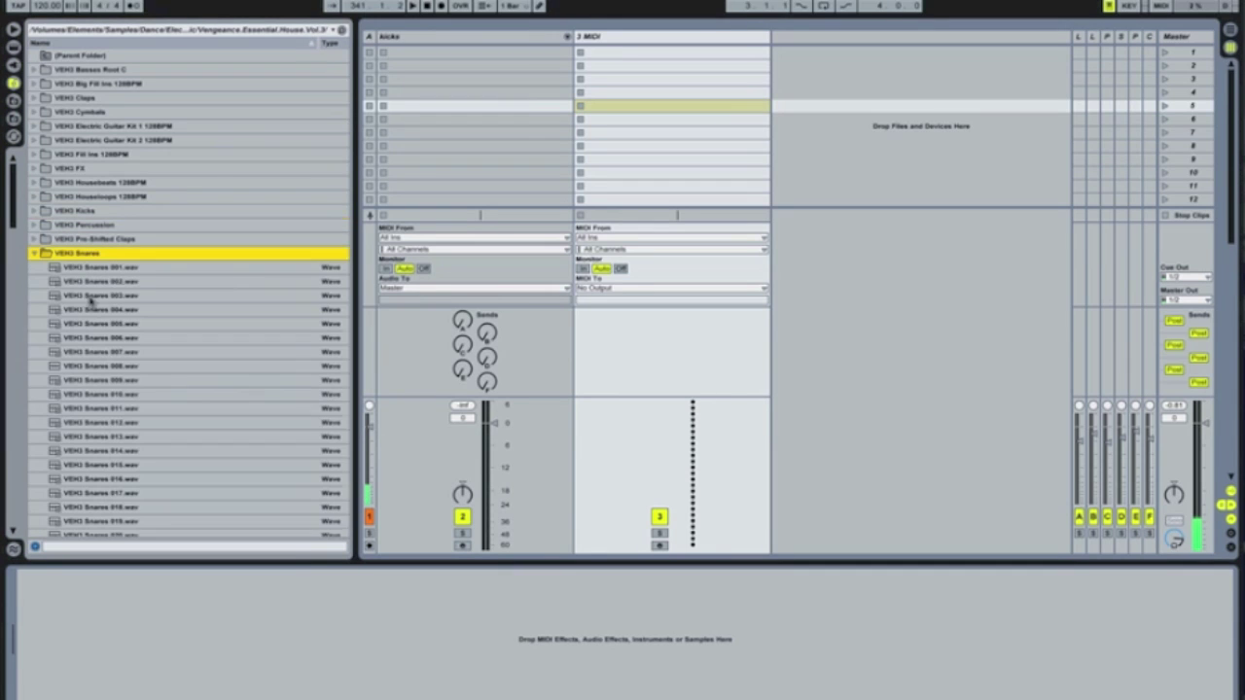
# Rename the new MIDI track as snares.
pyautogui.click(592, 38)
pyautogui.hotkey('ctrl', 'r')
pyautogui.press('BackSpace')
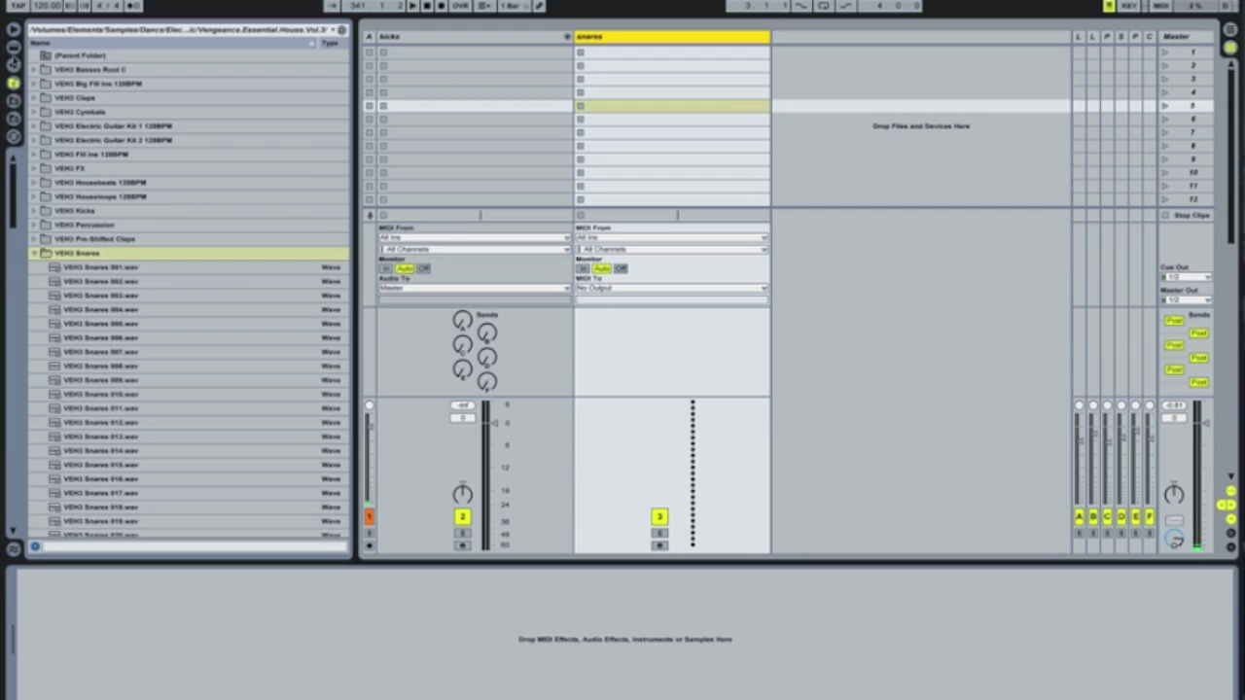
# Add an Instrument Rack to the snares track and show its chain list.
pyautogui.click(13, 47)
pyautogui.moveTo(56, 85); pyautogui.dragTo(131, 608)
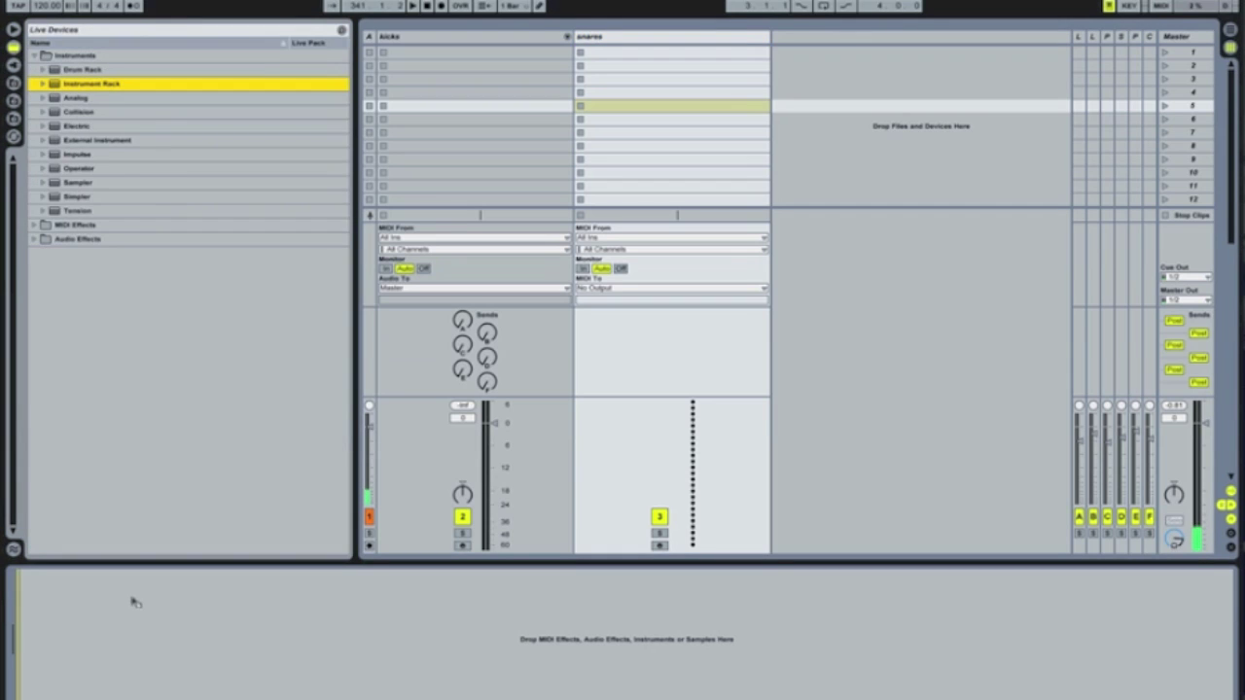
pyautogui.click(25, 603)
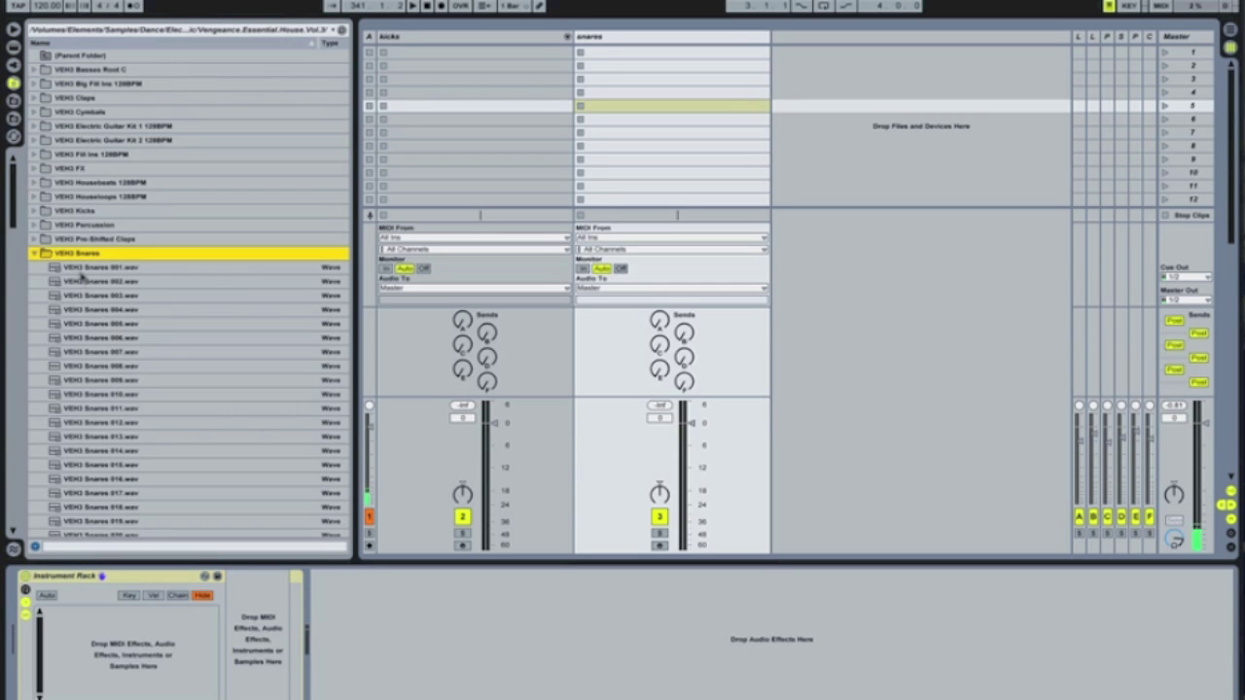
# Select the samples VEH3 Snares 001 through VEH3 Snares 127 in the VEH3 Snares folder.
pyautogui.click(83, 270)
pyautogui.moveTo(14, 206); pyautogui.dragTo(25, 407)
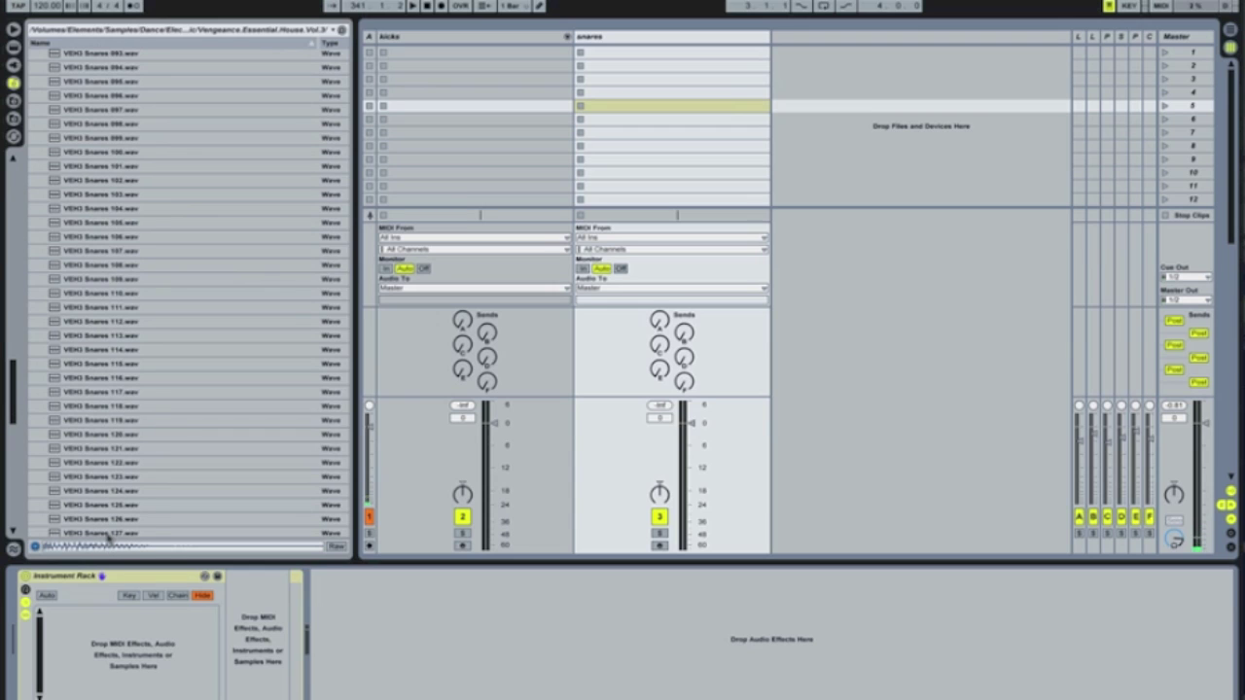
pyautogui.keyDown('shift'); pyautogui.click(107, 535); pyautogui.keyUp('shift')
pyautogui.scroll(20, 152, 260)
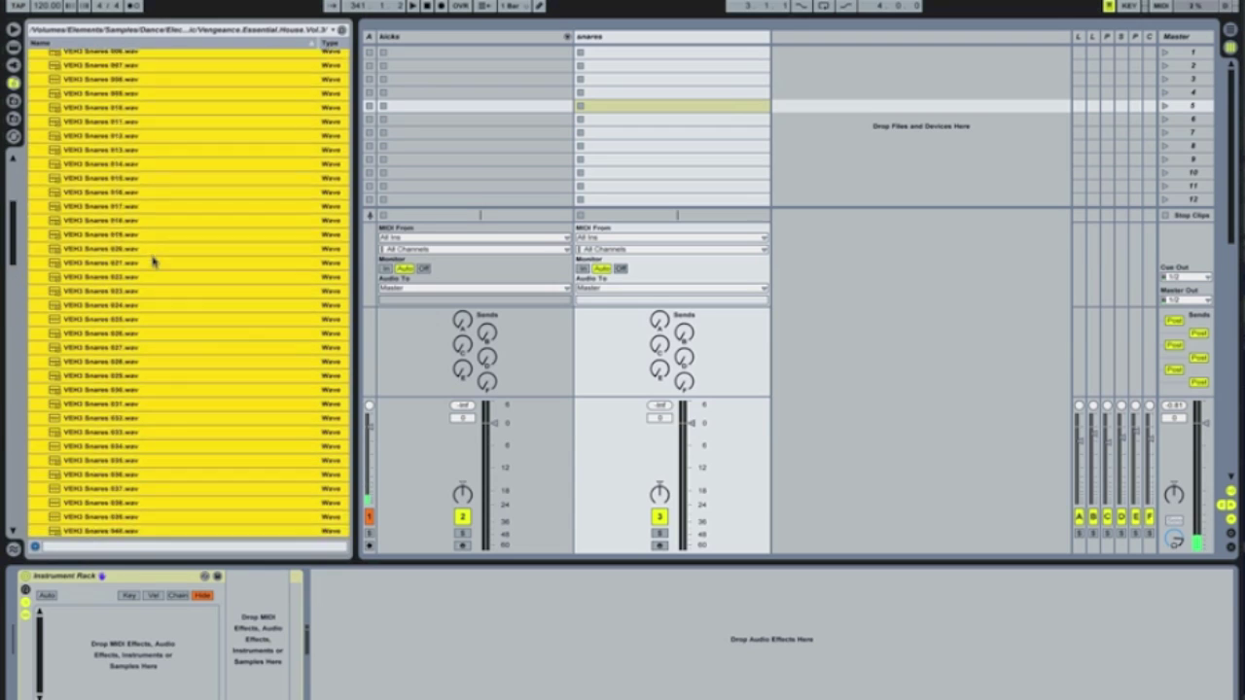
pyautogui.scroll(6, 153, 260)
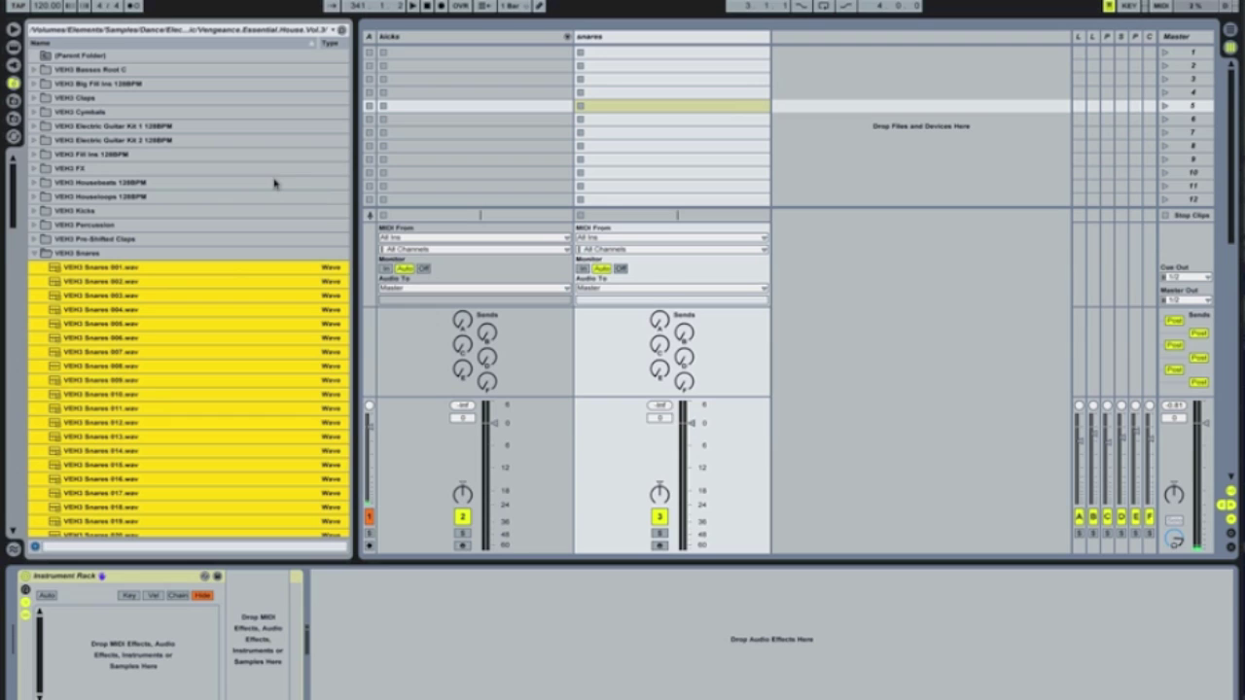
# Compare the racks of the kicks and snares tracks, checking the end of the kicks chain list.
pyautogui.click(402, 39)
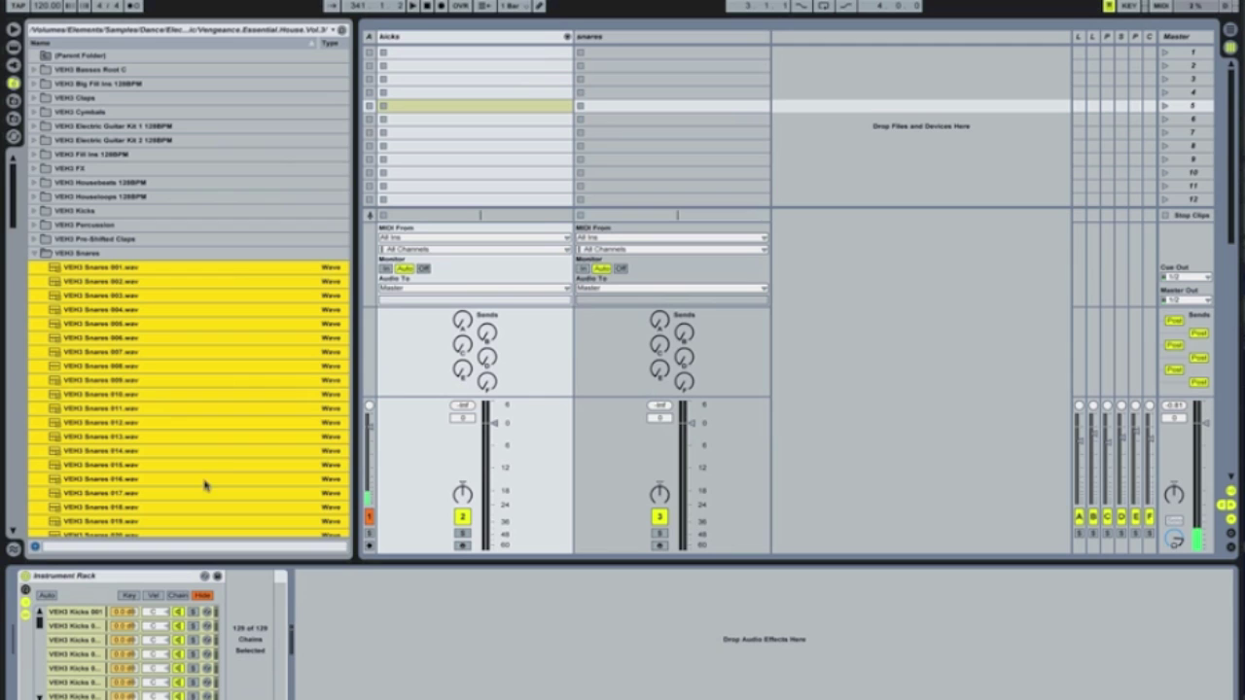
pyautogui.click(645, 36)
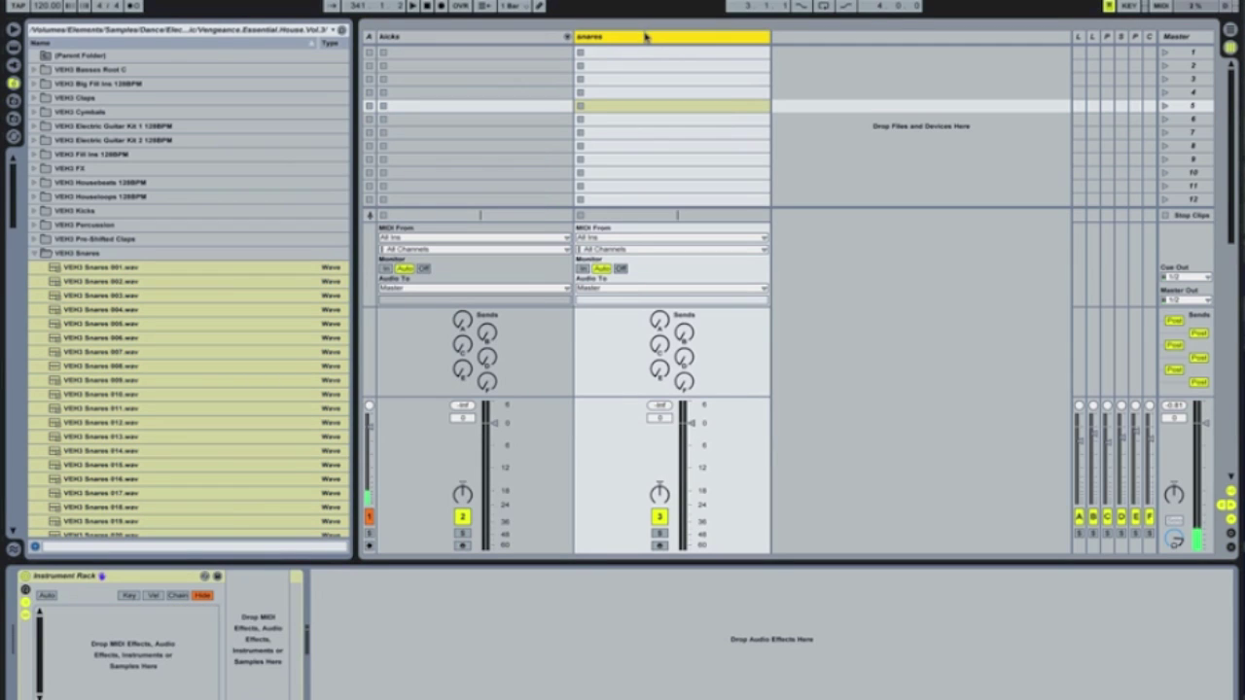
pyautogui.click(525, 39)
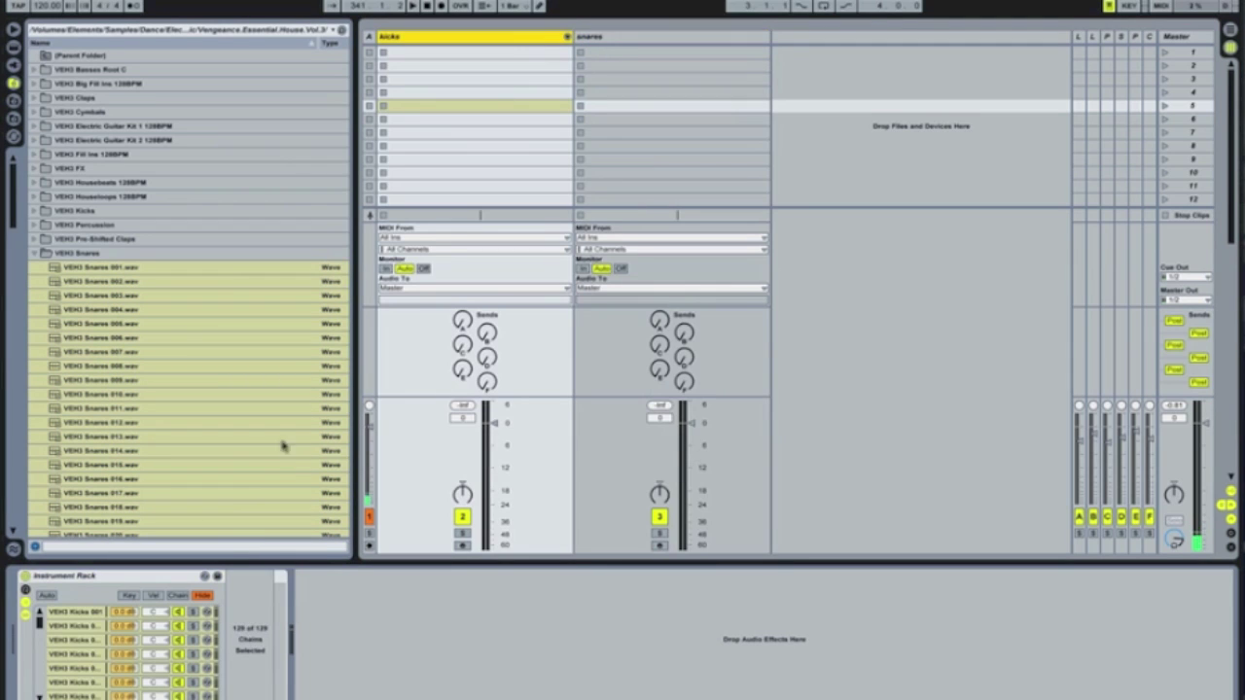
pyautogui.click(39, 622)
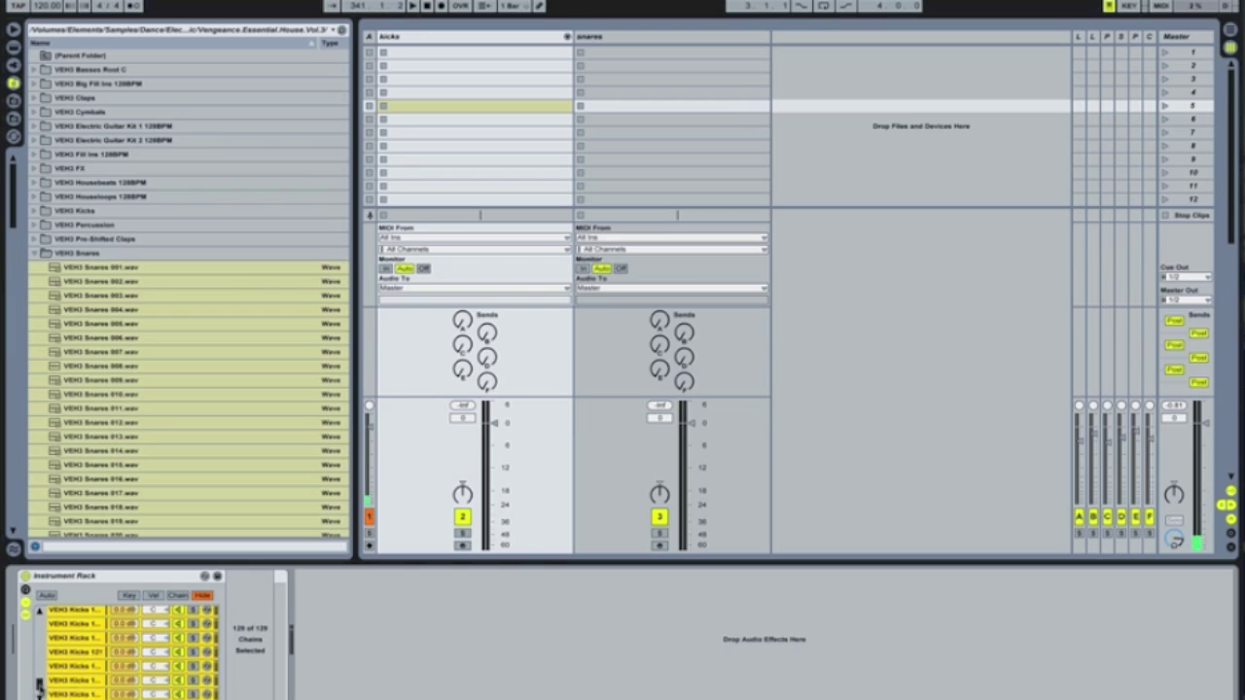
pyautogui.click(632, 39)
# Load the selected snare samples into the snares track's Instrument Rack as chains and check both tracks.
pyautogui.click(76, 270)
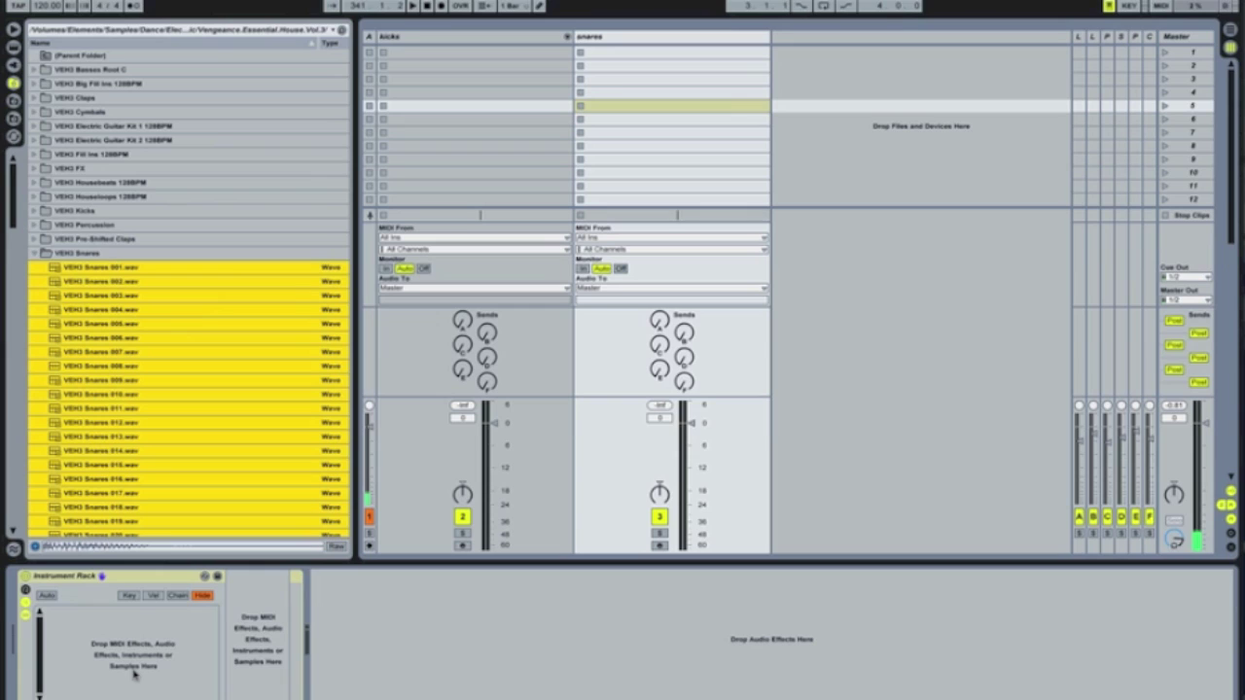
pyautogui.moveTo(137, 661); pyautogui.dragTo(141, 653)
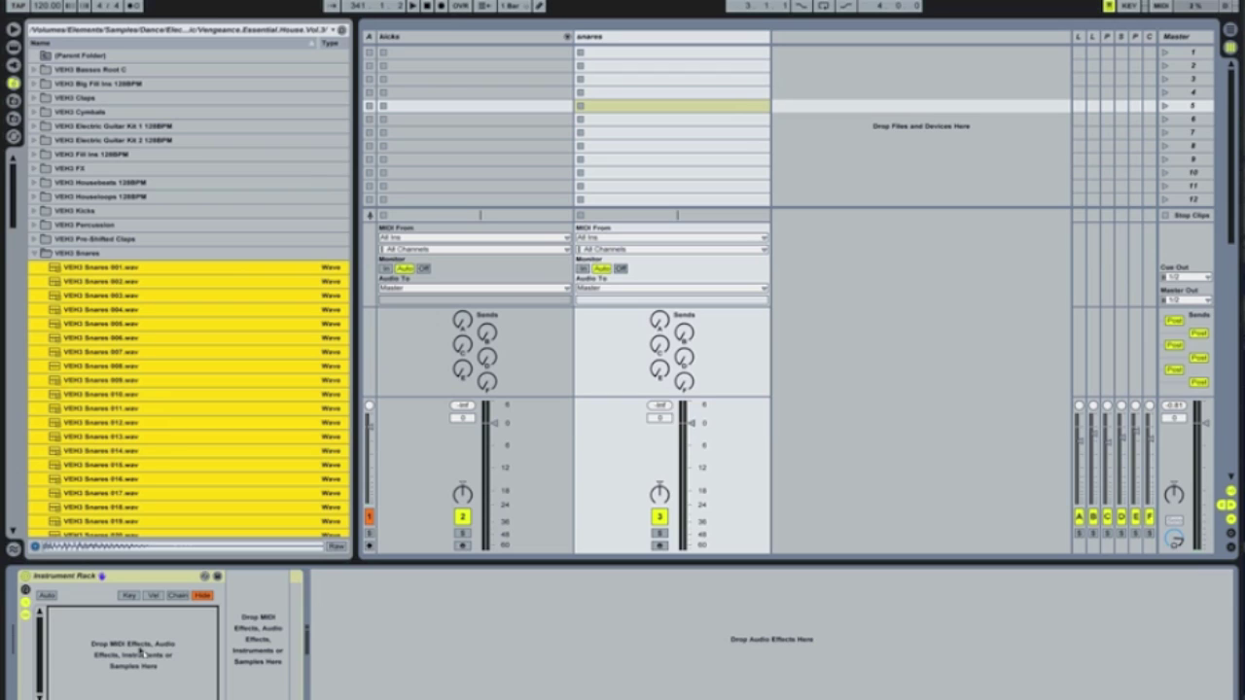
pyautogui.moveTo(141, 653); pyautogui.dragTo(141, 654)
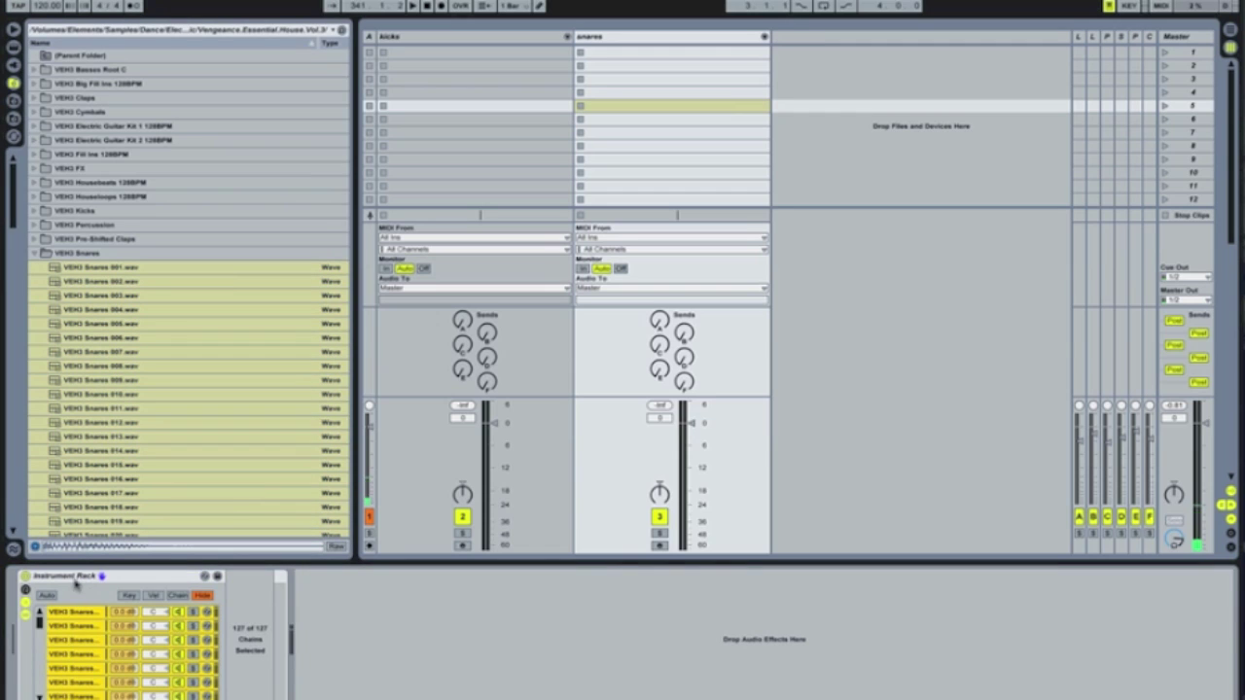
pyautogui.click(499, 37)
pyautogui.click(613, 39)
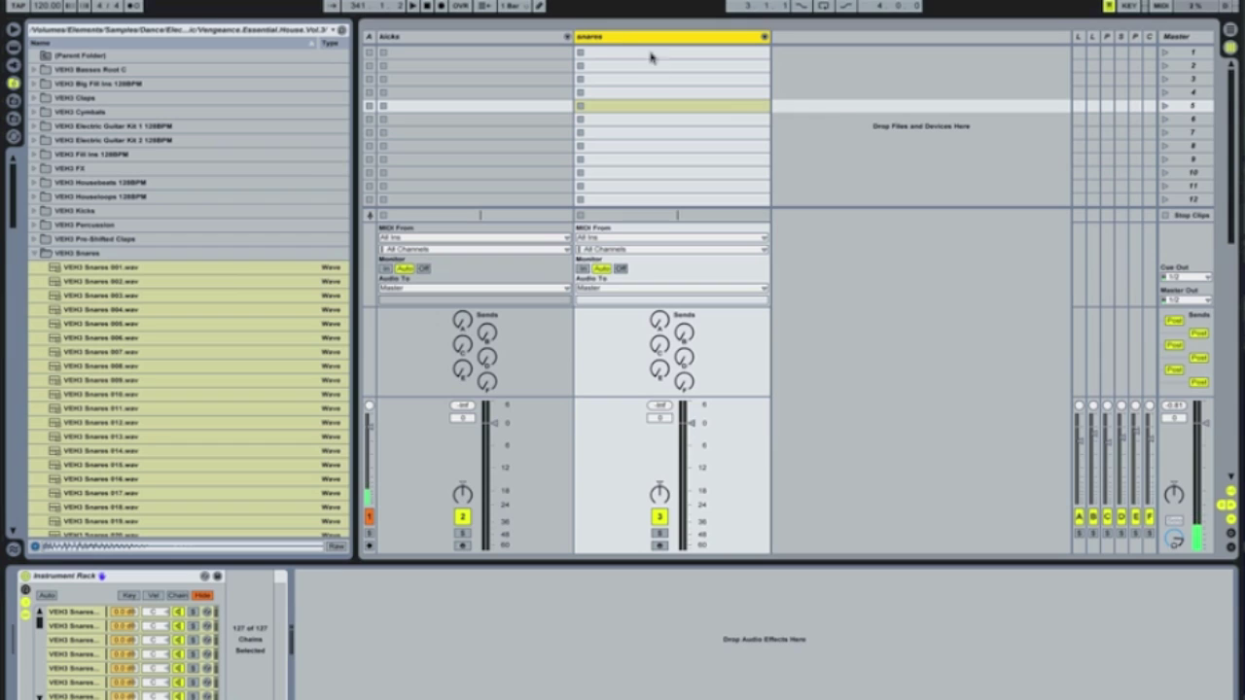
# Insert another MIDI track after the snares track.
pyautogui.click(834, 125)
pyautogui.click(825, 132)
pyautogui.rightClick(824, 134)
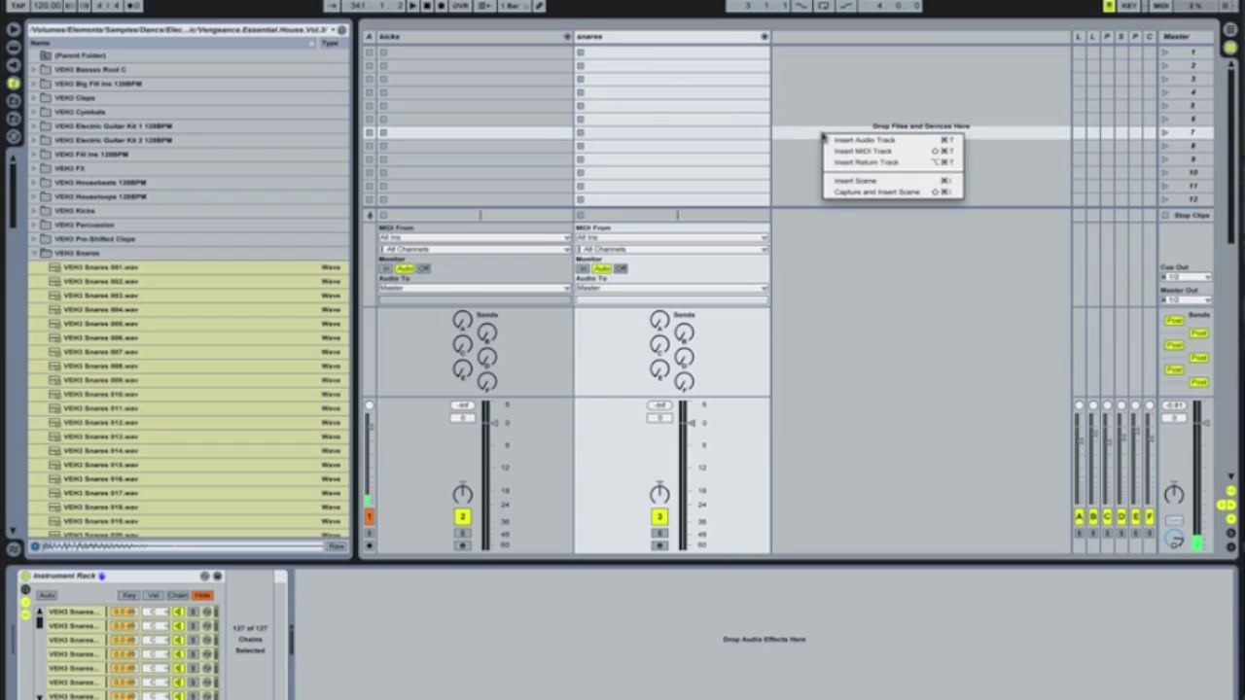
pyautogui.click(840, 152)
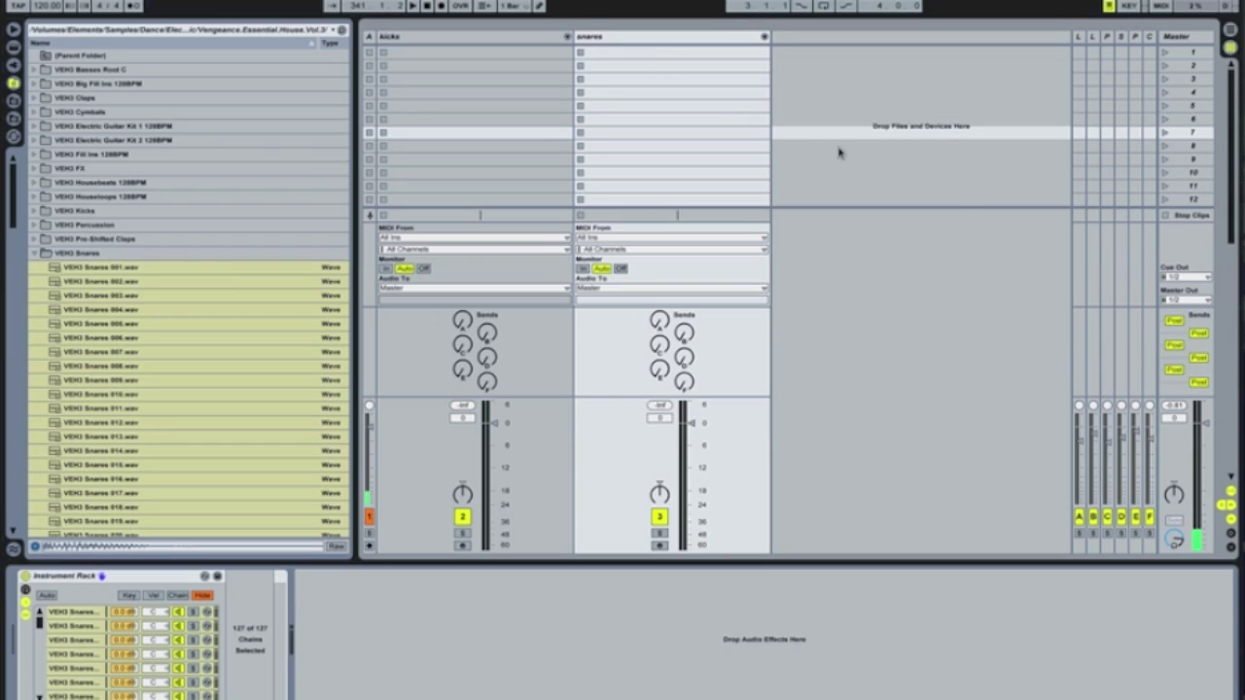
# Rename the third MIDI track as hh and collapse the VEH3 Snares folder.
pyautogui.click(800, 38)
pyautogui.press('super+r')
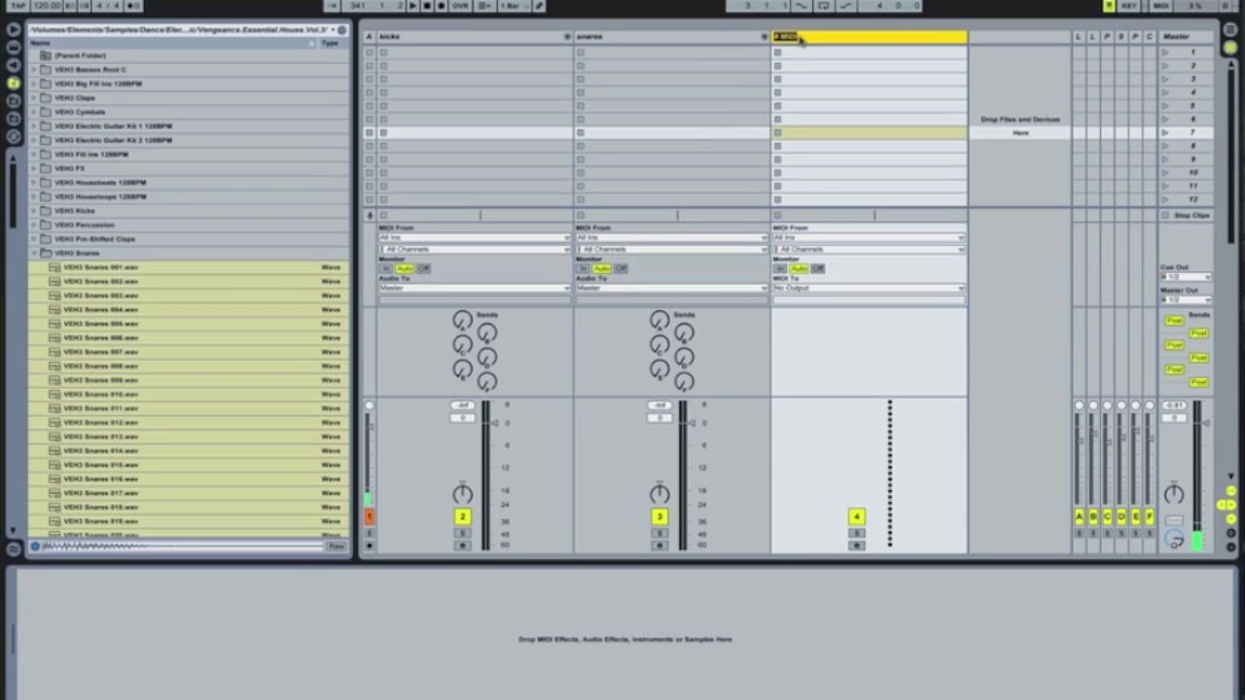
pyautogui.write('Hi')
pyautogui.click(34, 254)
pyautogui.click(853, 41)
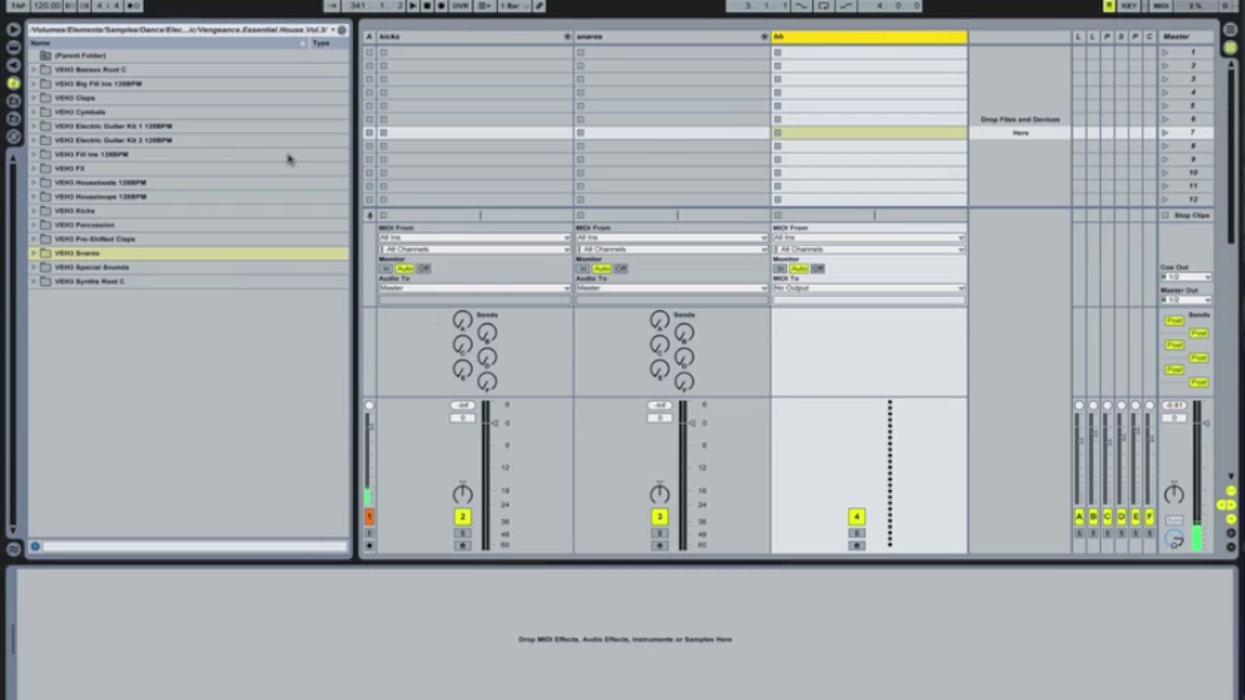
# Add an Instrument Rack to the hh track.
pyautogui.click(15, 48)
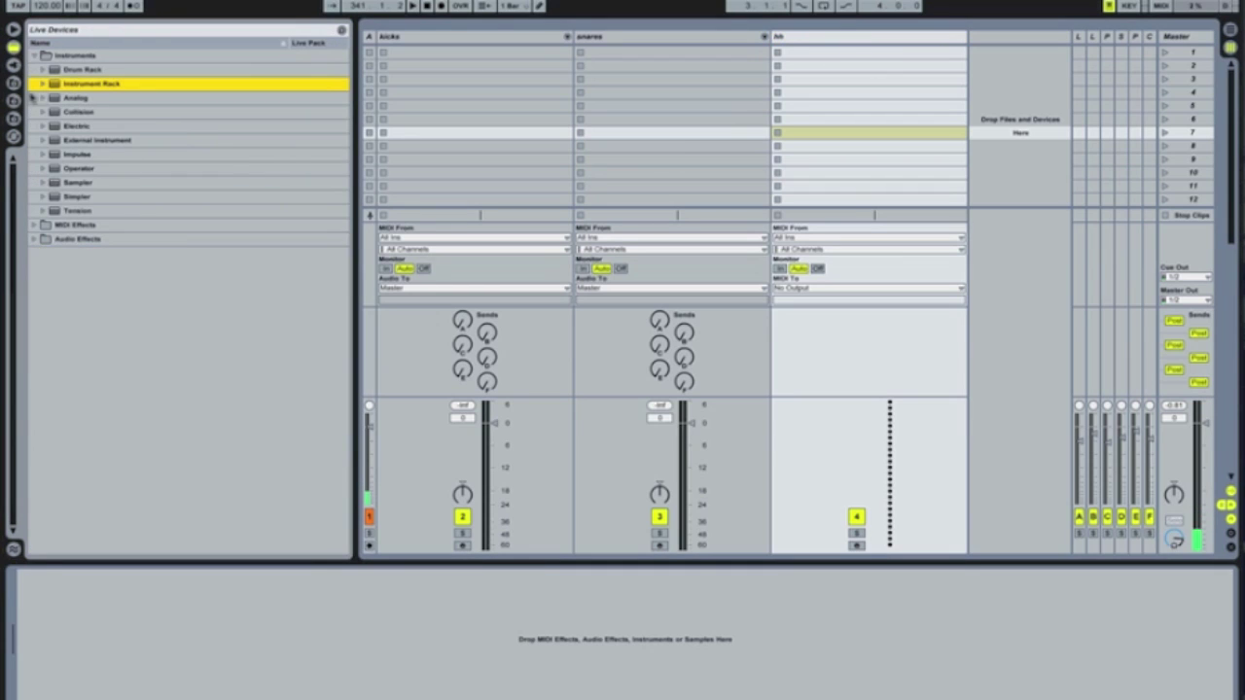
pyautogui.moveTo(54, 85); pyautogui.dragTo(138, 600)
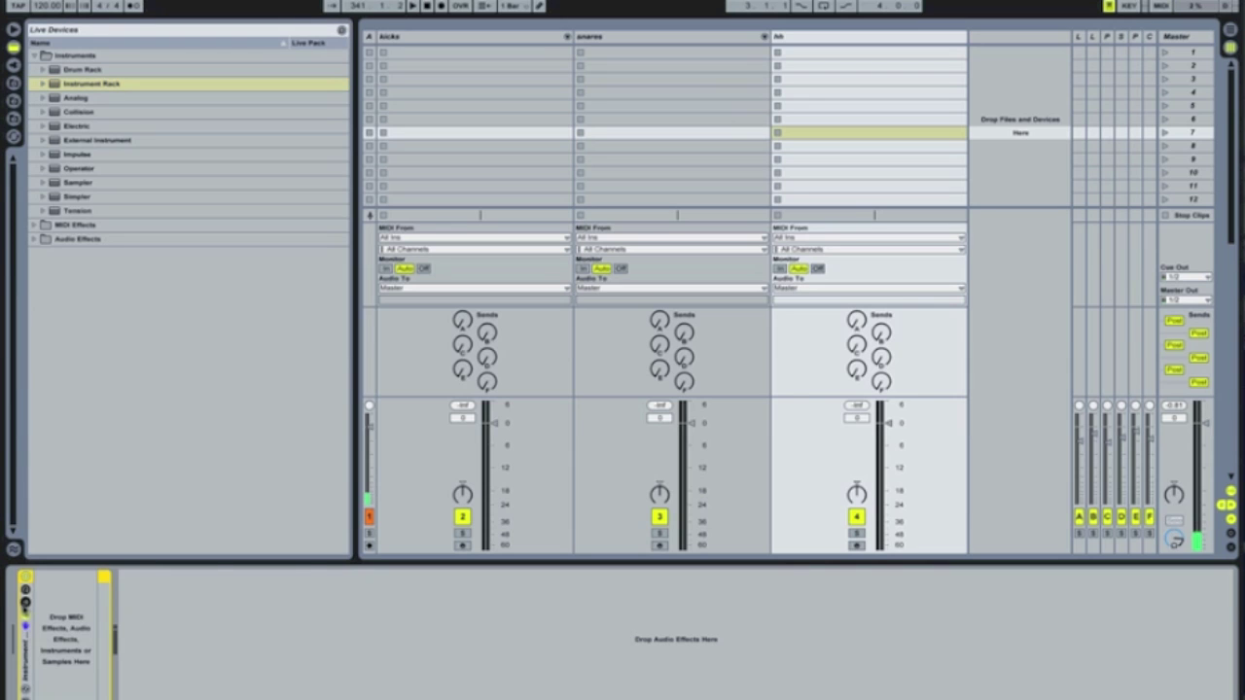
# Unfold the hh track's Instrument Rack and expand the VEH3 Closed Hihats folder inside VEH3 Cymbals in the sample library.
pyautogui.click(26, 606)
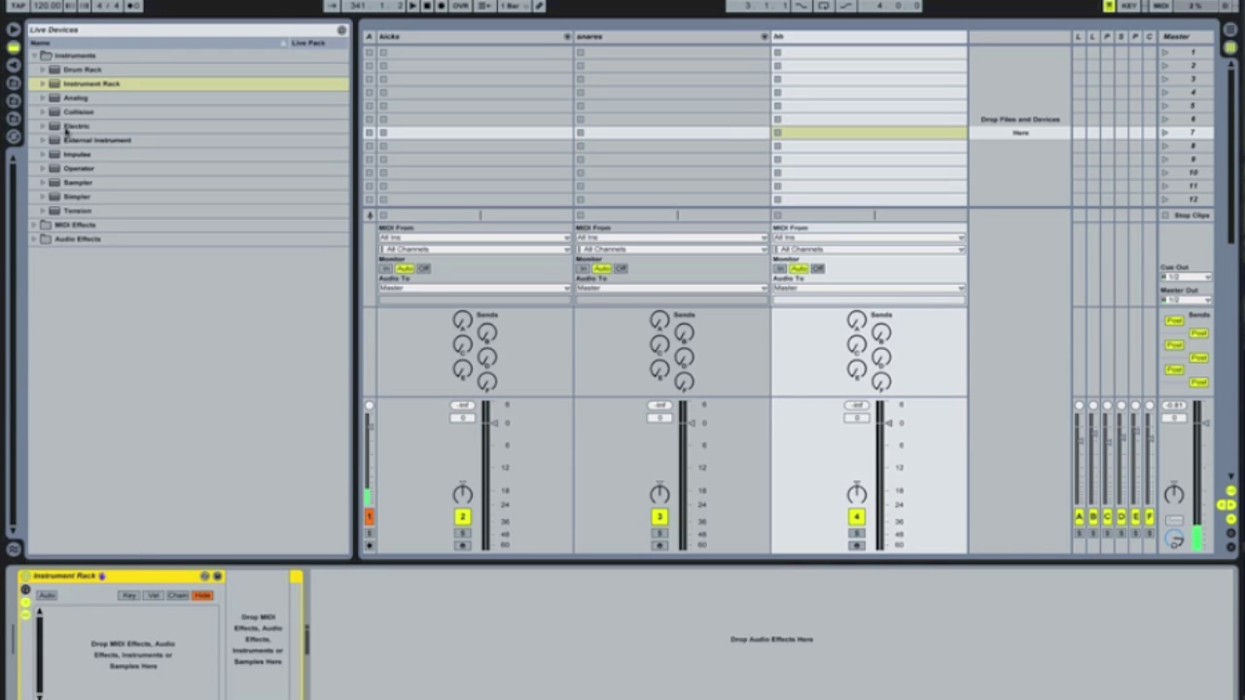
pyautogui.click(14, 83)
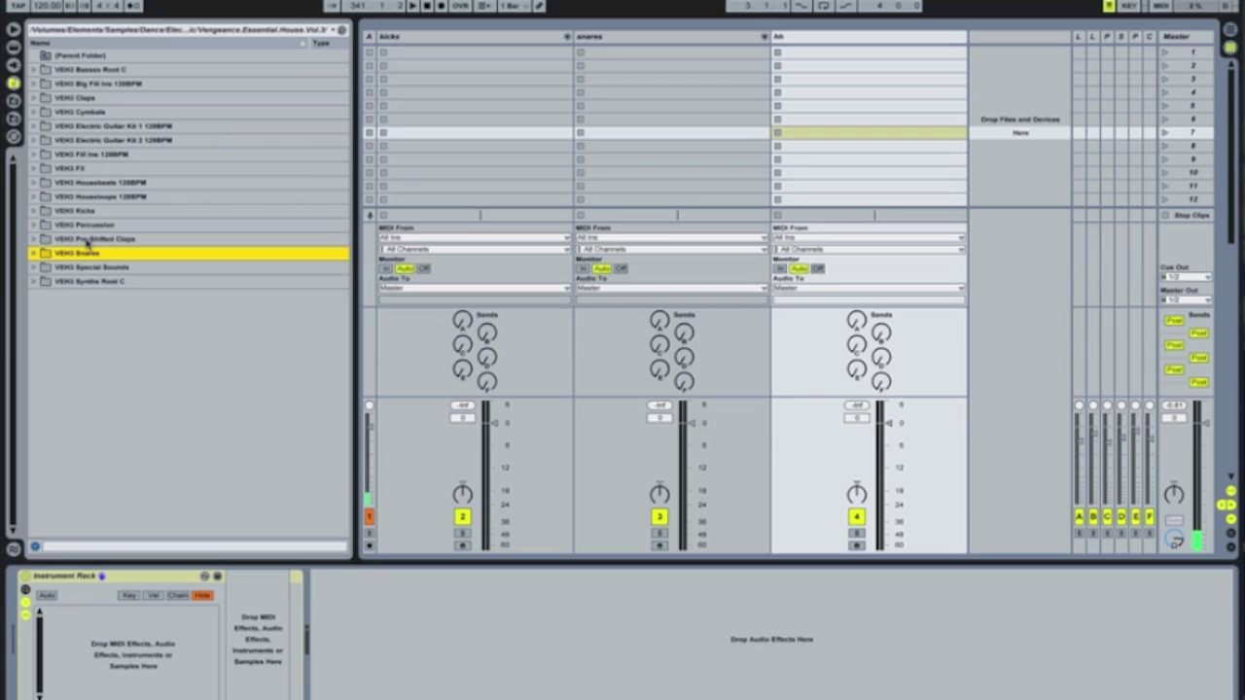
pyautogui.click(35, 113)
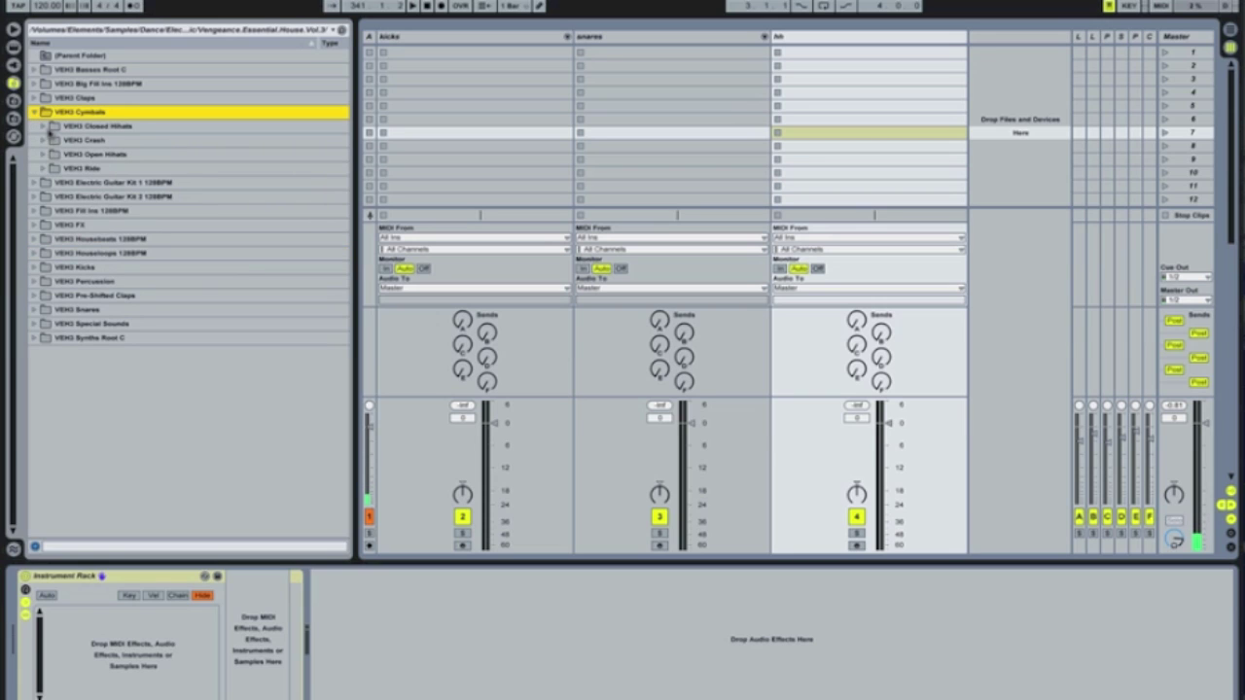
pyautogui.press('Down')
pyautogui.press('Right')
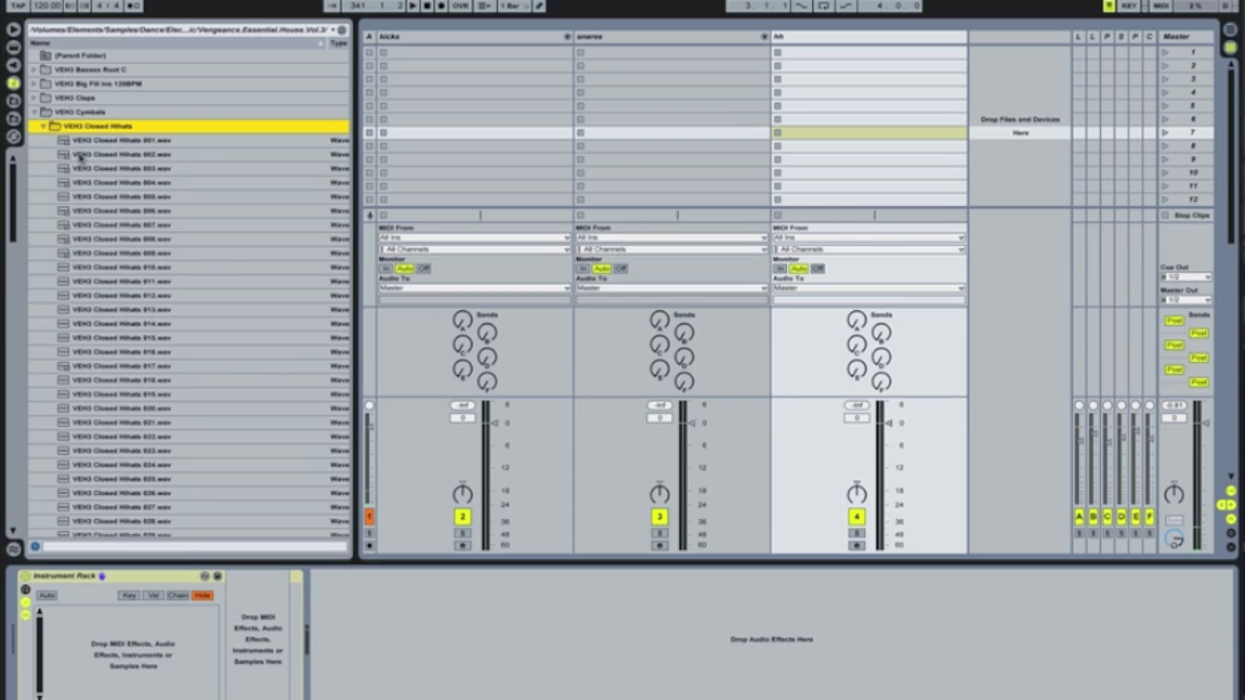
# Load samples VEH3 Closed Hihats 001 to 127 into the hh track's Instrument Rack as chains.
pyautogui.click(83, 141)
pyautogui.moveTo(19, 188); pyautogui.dragTo(26, 448)
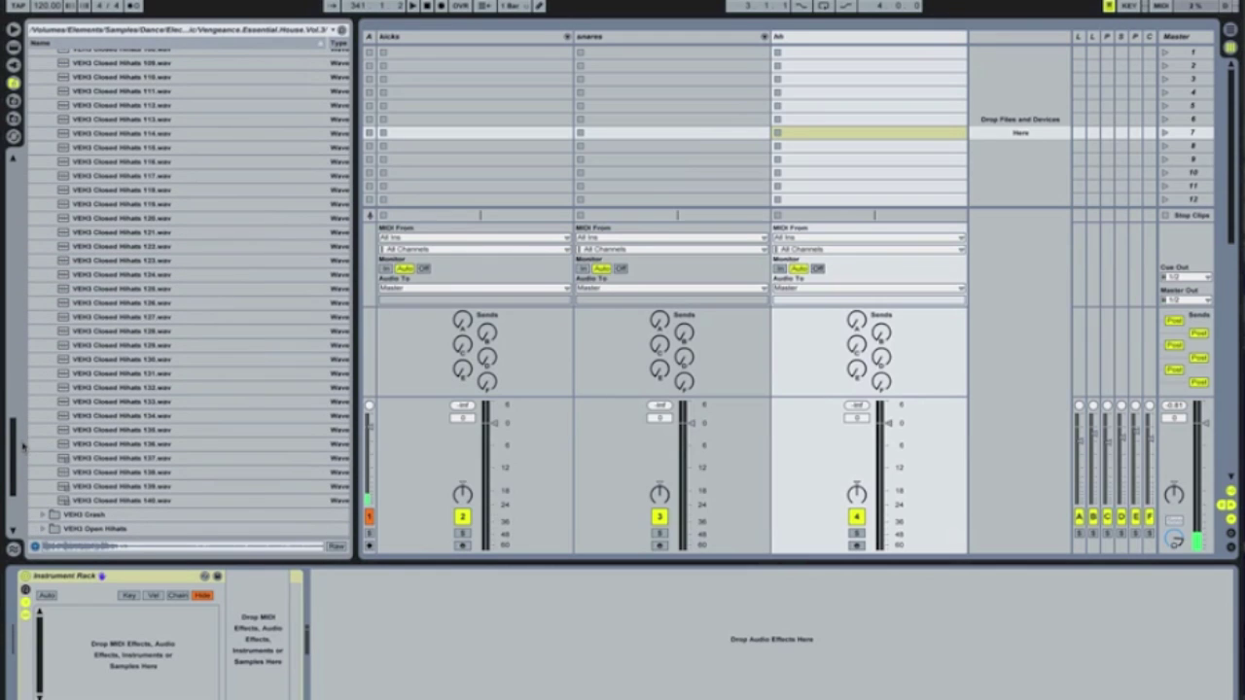
pyautogui.keyDown('shift'); pyautogui.click(119, 320); pyautogui.keyUp('shift')
pyautogui.scroll(15, 120, 319)
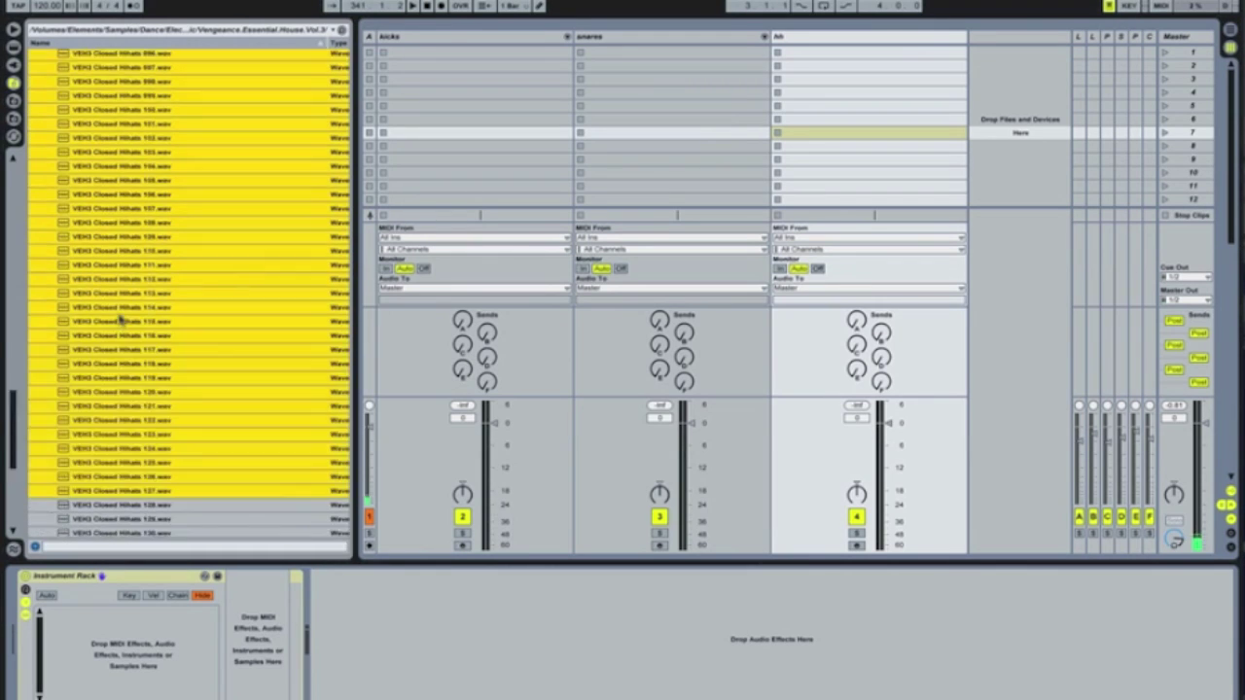
pyautogui.moveTo(61, 153); pyautogui.dragTo(144, 668)
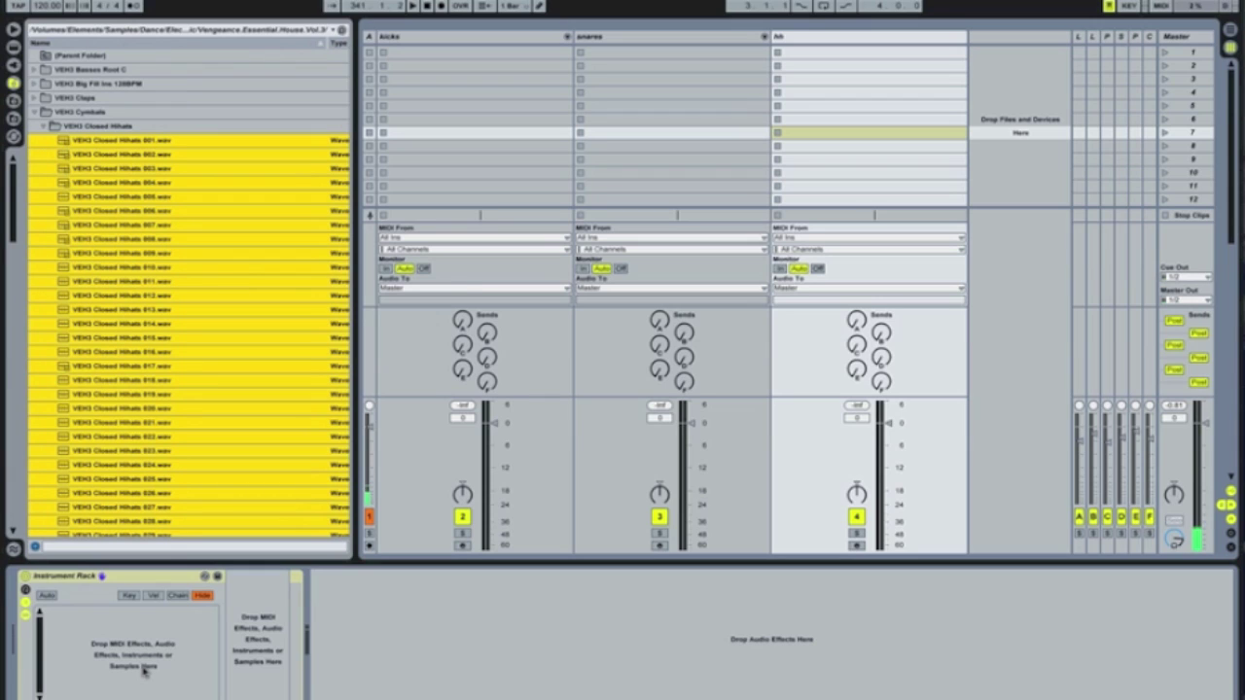
pyautogui.moveTo(144, 669); pyautogui.dragTo(146, 671)
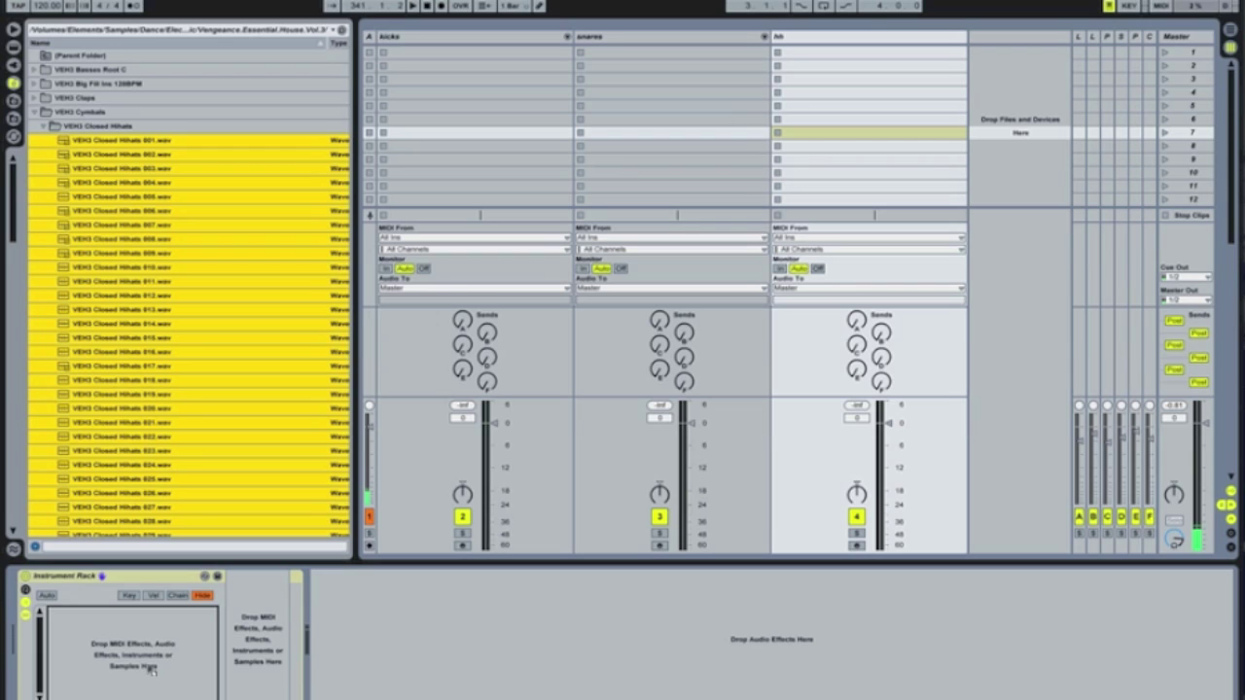
pyautogui.moveTo(151, 669); pyautogui.dragTo(151, 669)
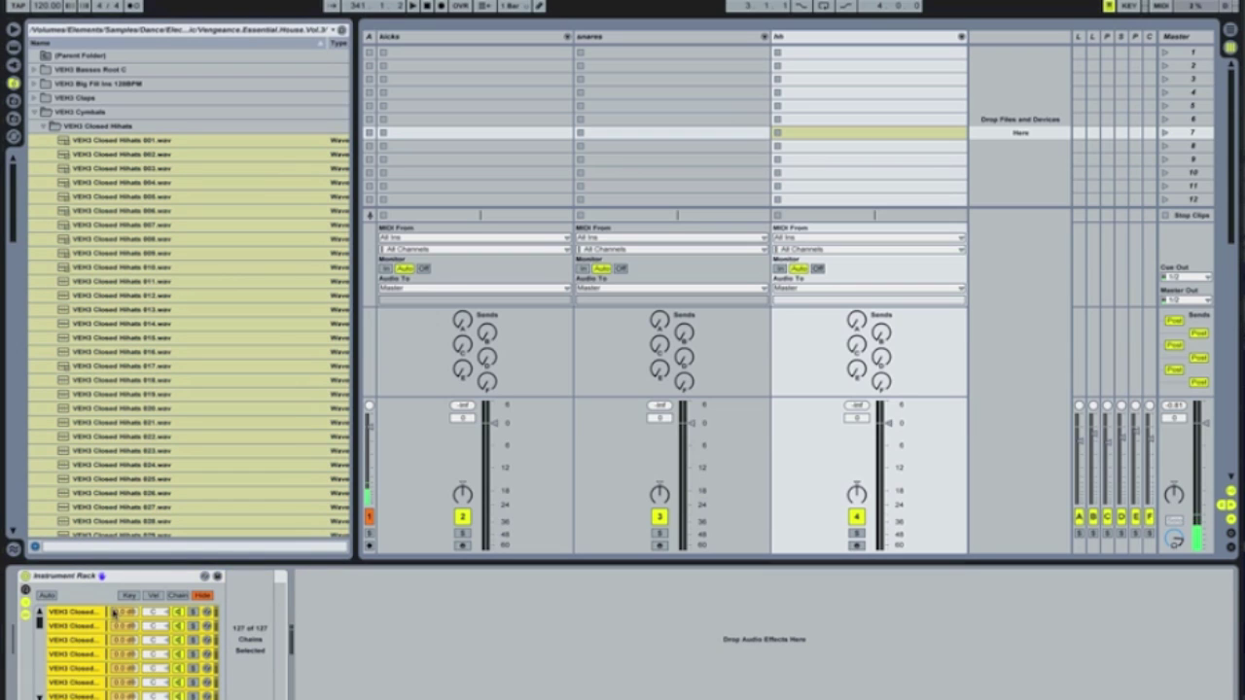
# Show the chain zones of the kicks track's rack and stretch all kick chains' zones across 0 to 127.
pyautogui.click(479, 37)
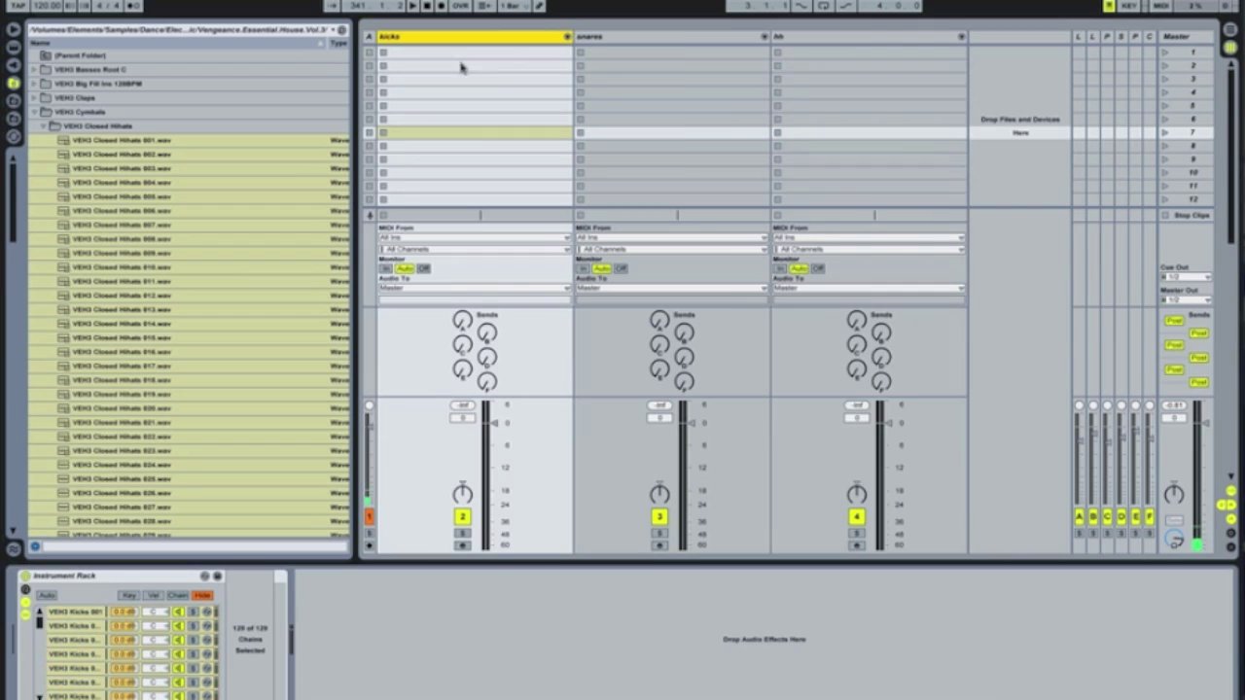
pyautogui.click(177, 595)
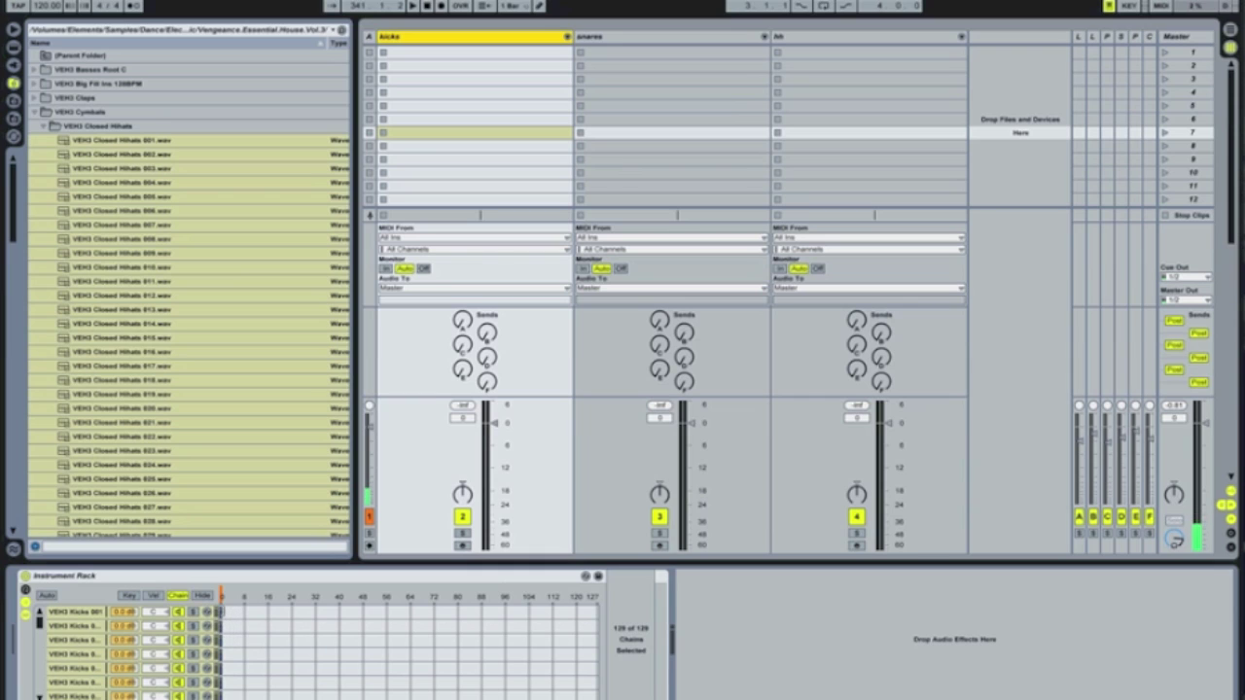
pyautogui.click(223, 614)
pyautogui.moveTo(589, 636); pyautogui.dragTo(592, 626)
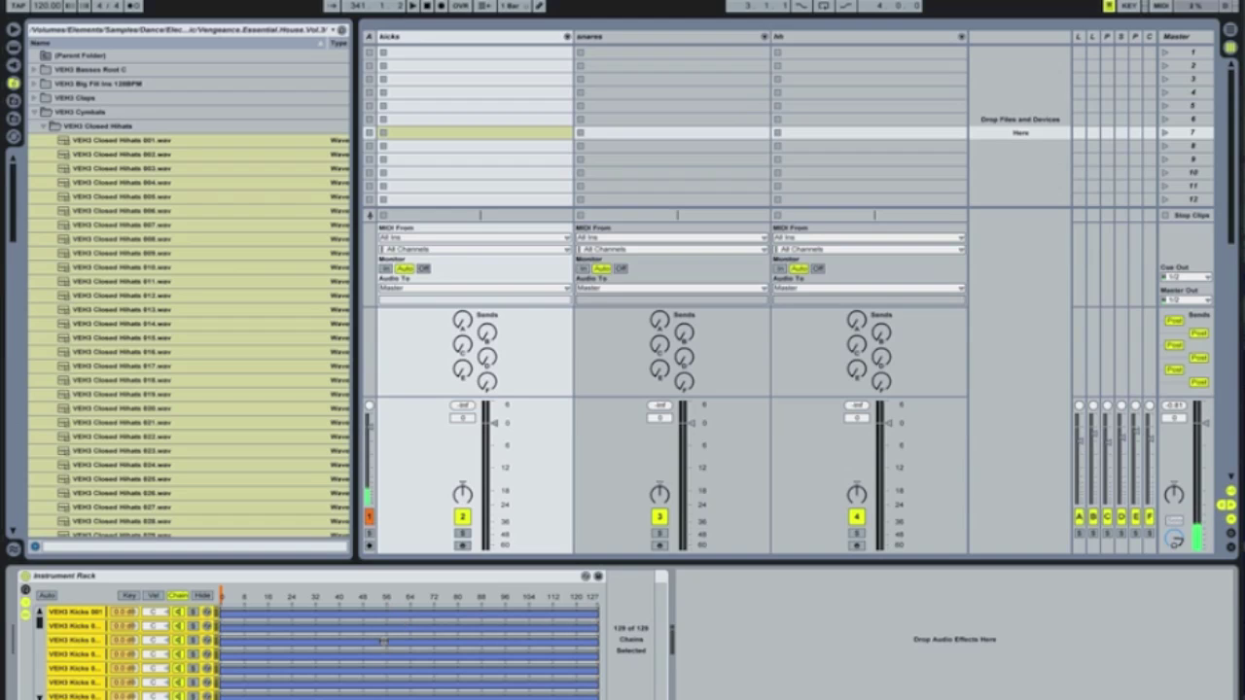
# Distribute the kick chains' ranges equally and check the last chains in the list.
pyautogui.rightClick(346, 630)
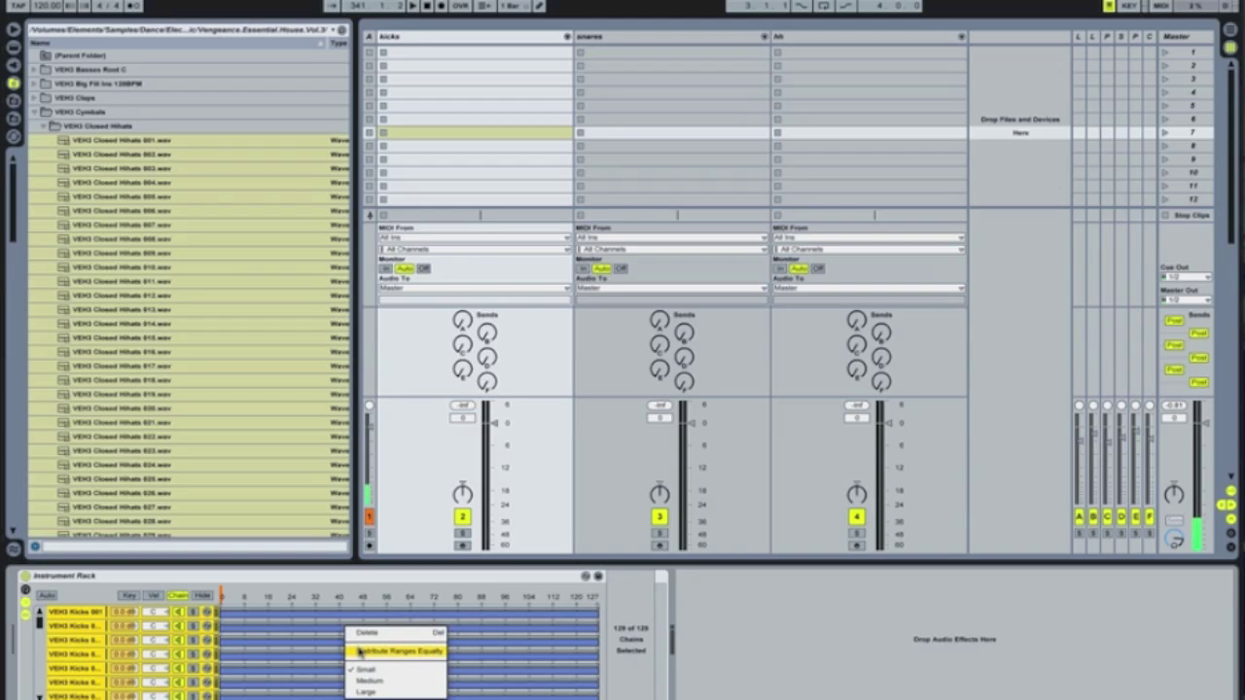
pyautogui.click(359, 651)
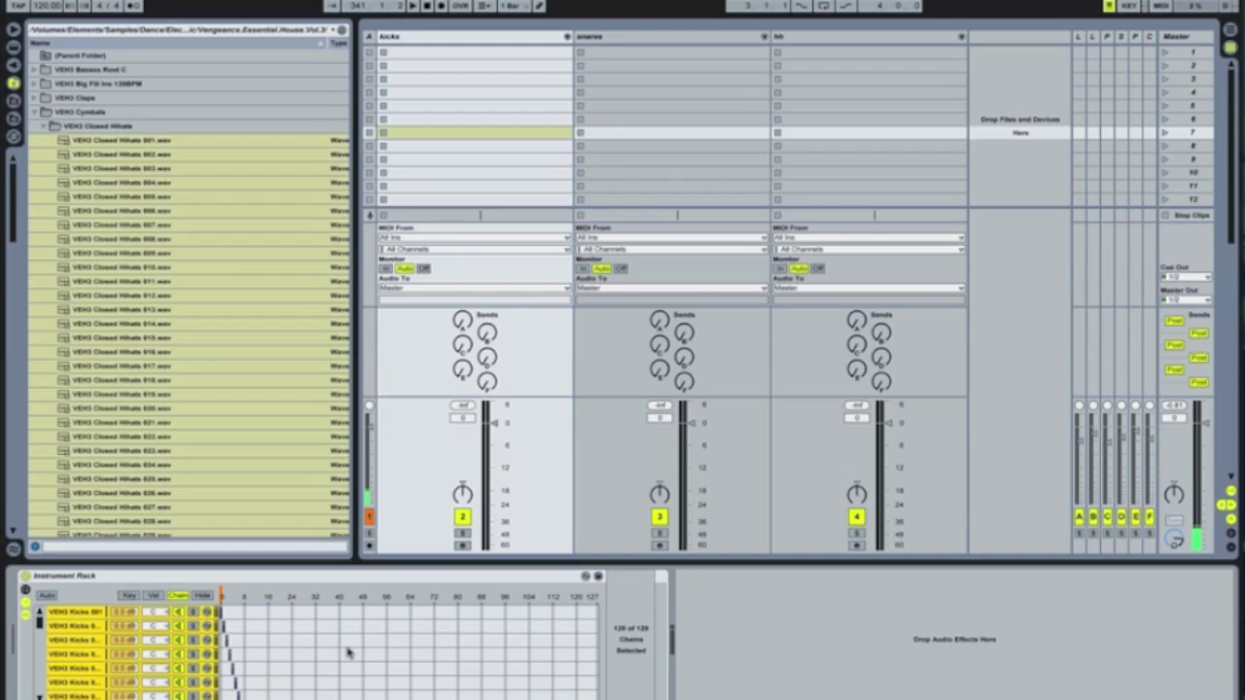
pyautogui.moveTo(38, 622); pyautogui.dragTo(38, 688)
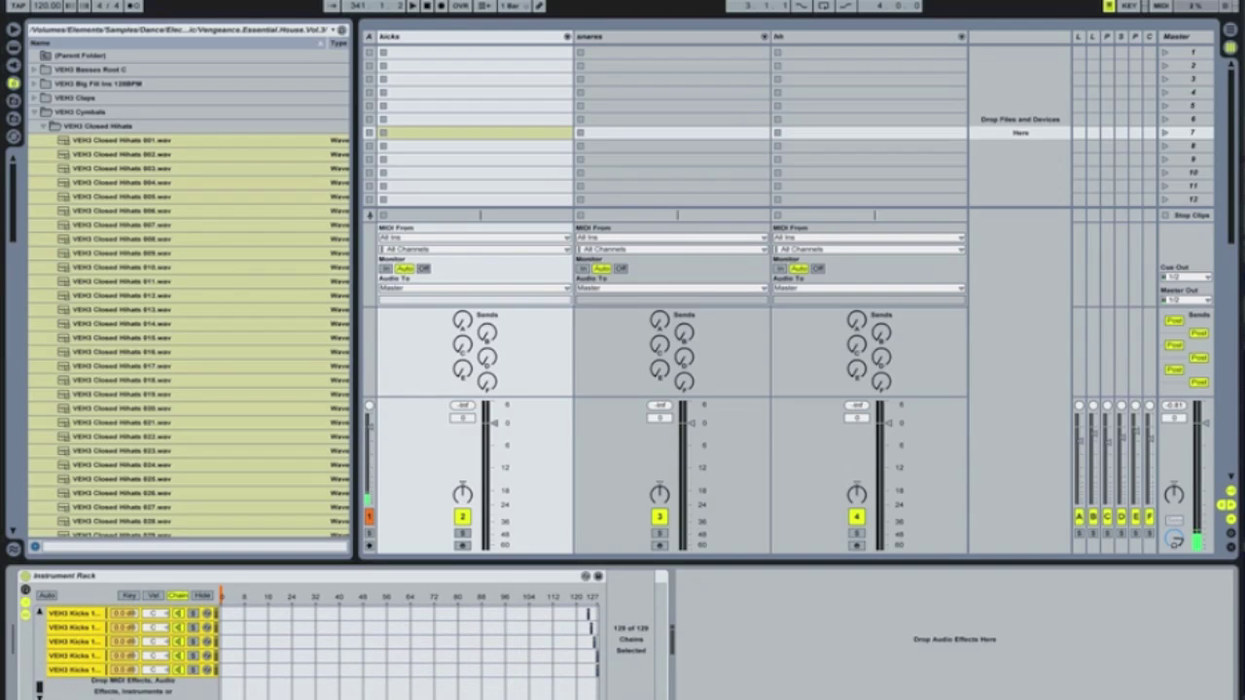
pyautogui.click(83, 670)
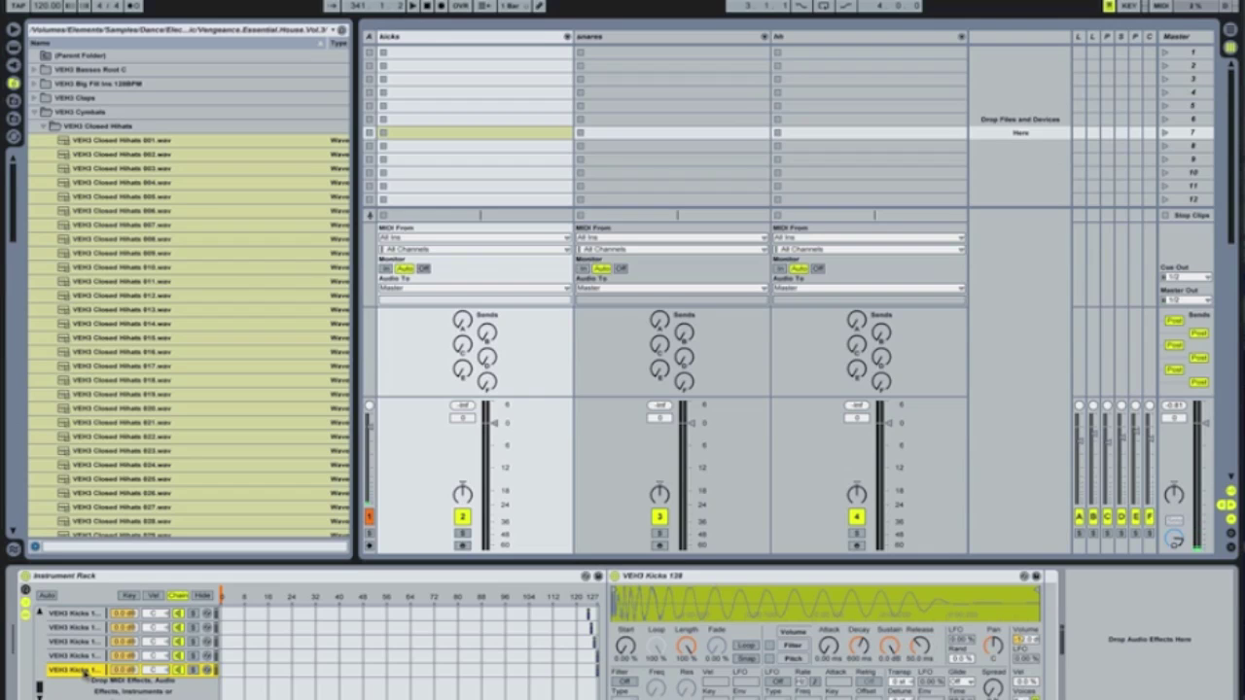
pyautogui.press('Up')
pyautogui.moveTo(39, 689); pyautogui.dragTo(37, 597)
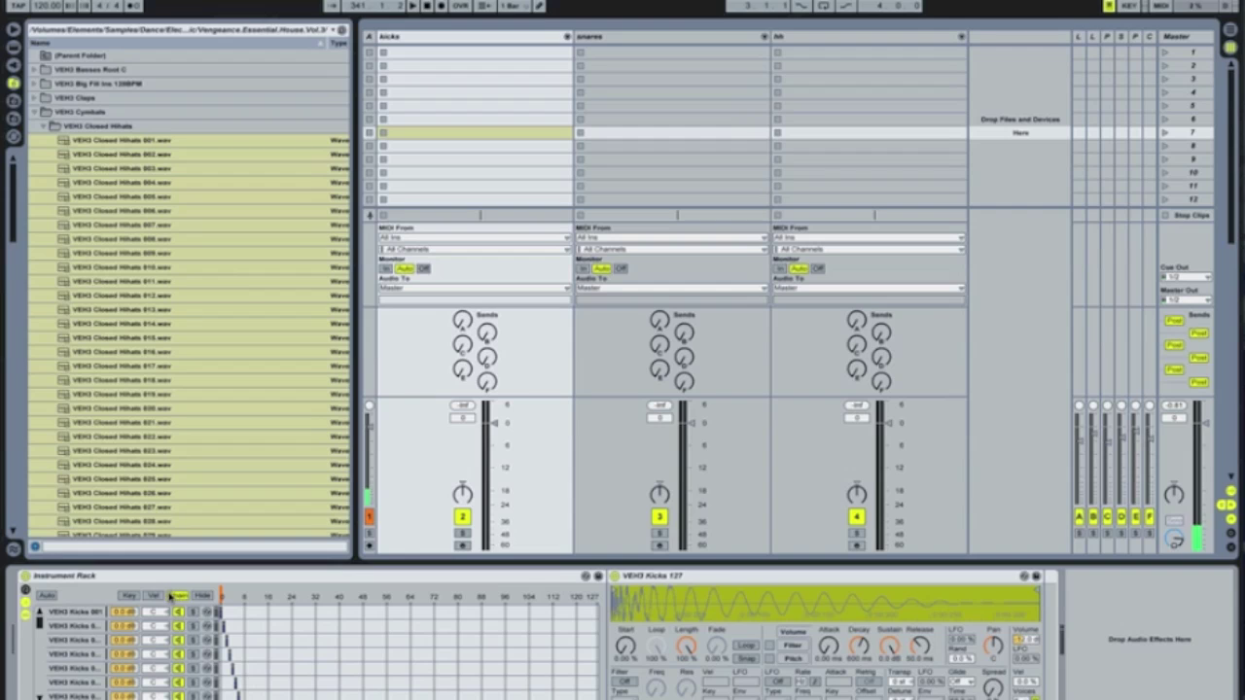
# Show the kicks rack's macro controls, map its chain selector to Macro 1 and open that macro's name for editing.
pyautogui.click(25, 589)
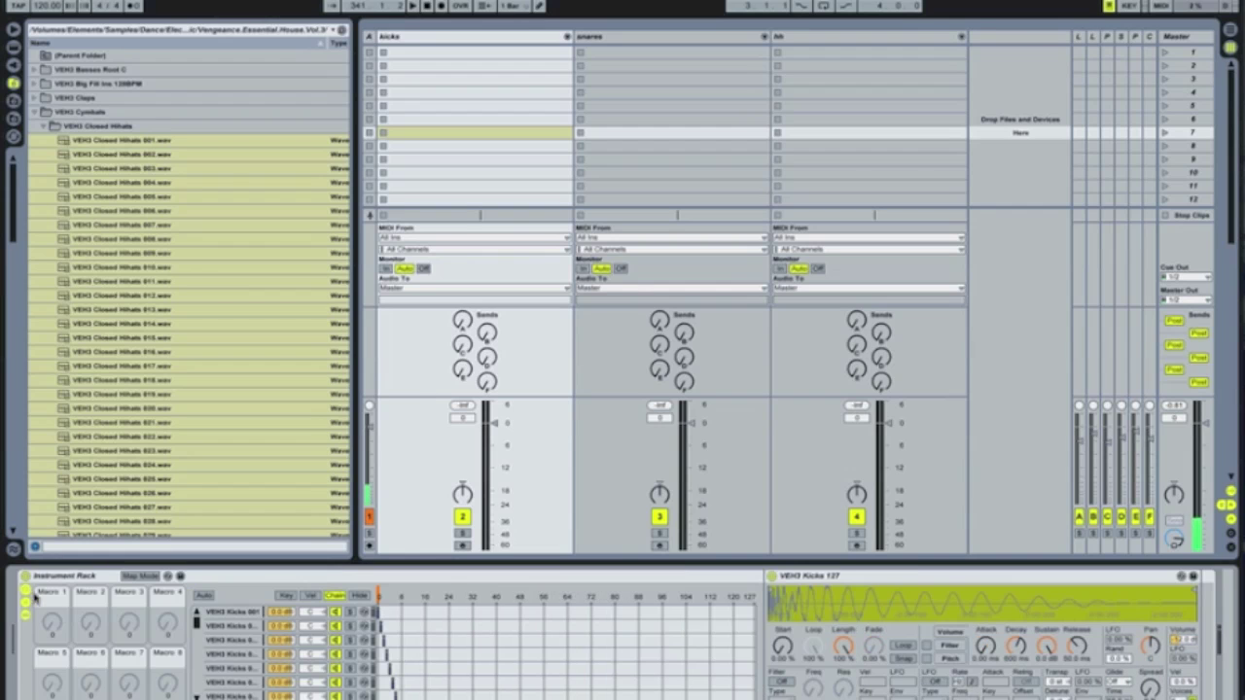
pyautogui.click(142, 576)
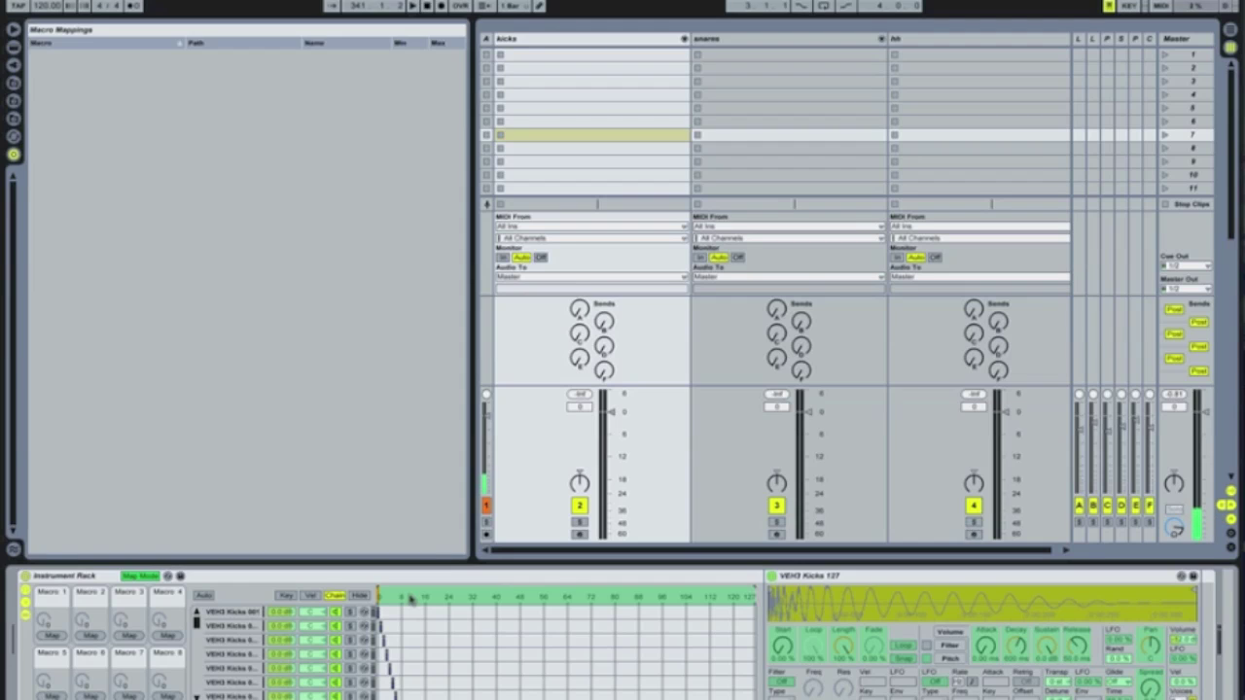
pyautogui.click(53, 636)
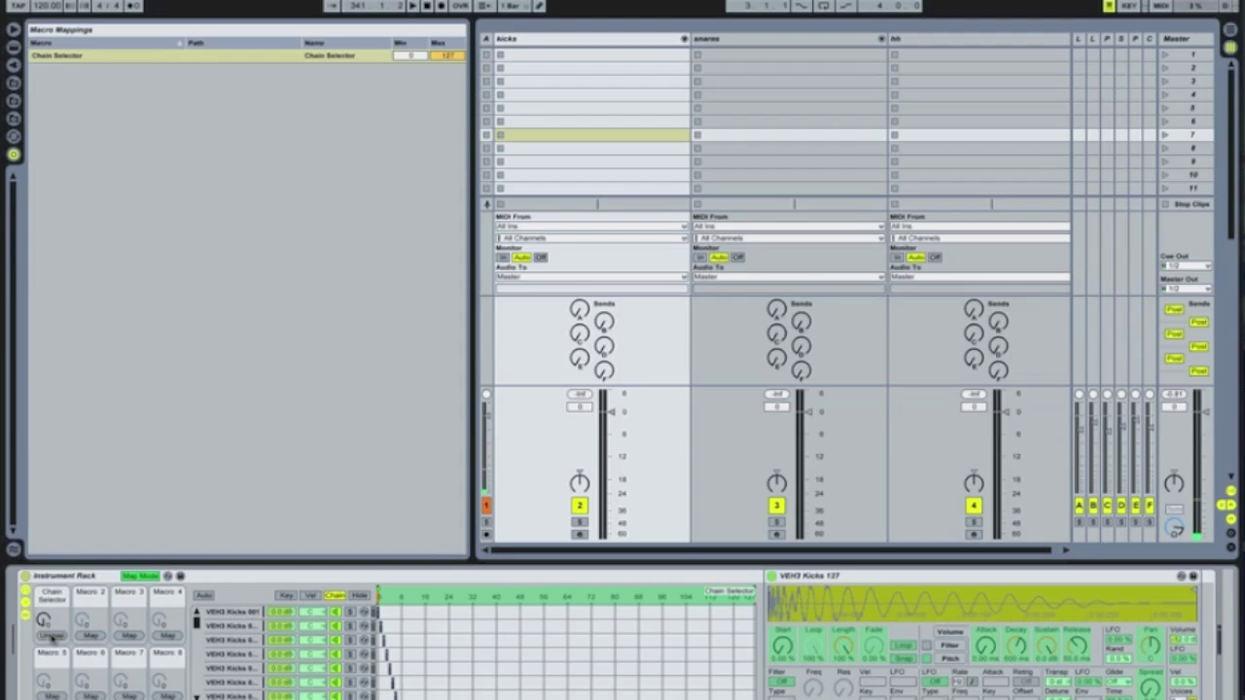
pyautogui.click(140, 575)
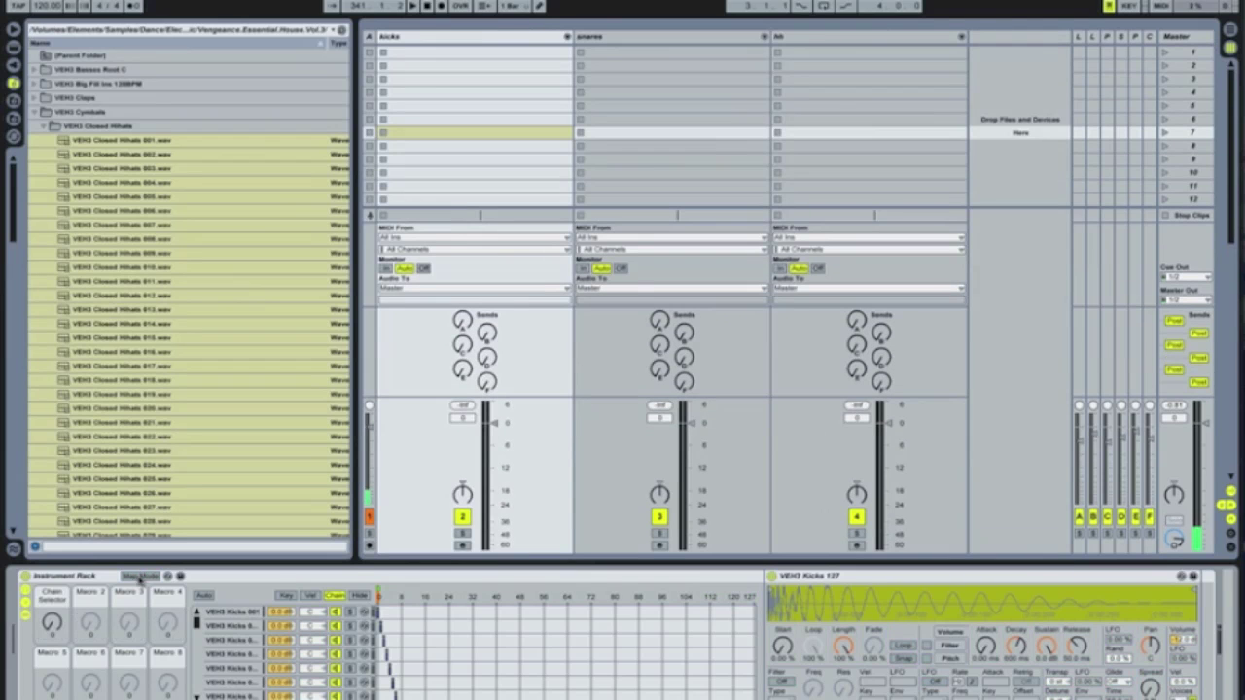
pyautogui.click(61, 599)
pyautogui.hotkey('ctrl', 'r')
# Show the chain zones of the snares track's rack and stretch all snare chains' zones across 0 to 127.
pyautogui.click(623, 37)
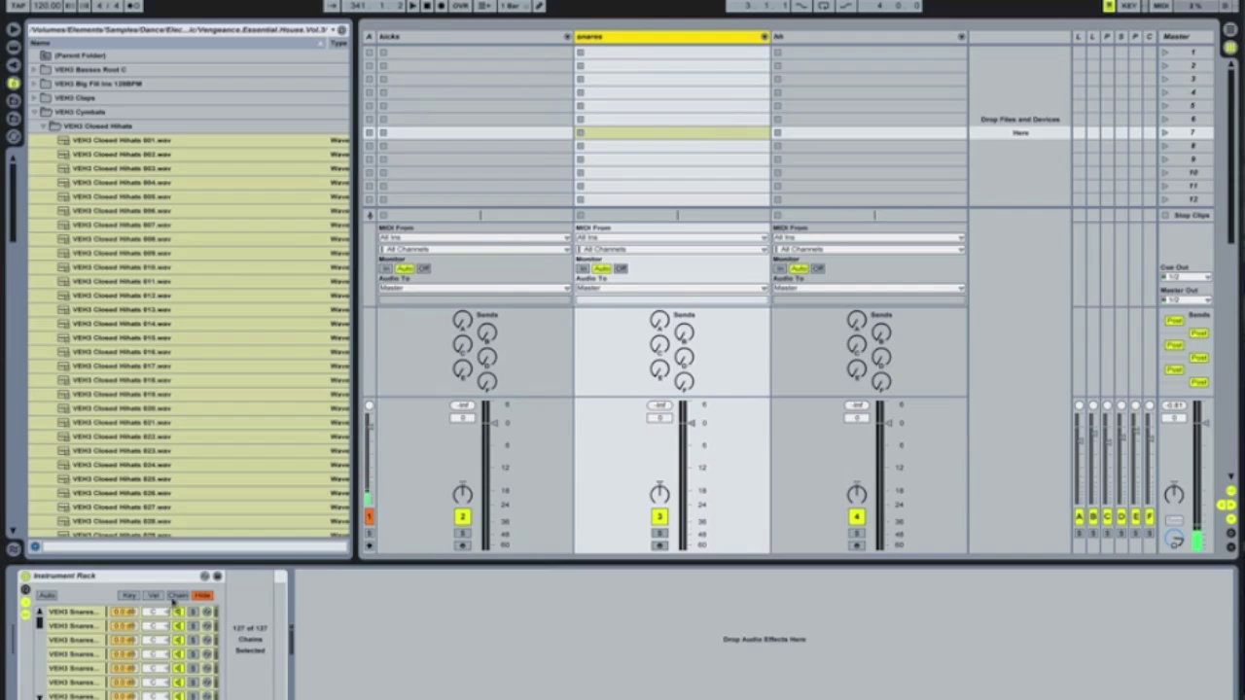
pyautogui.click(177, 594)
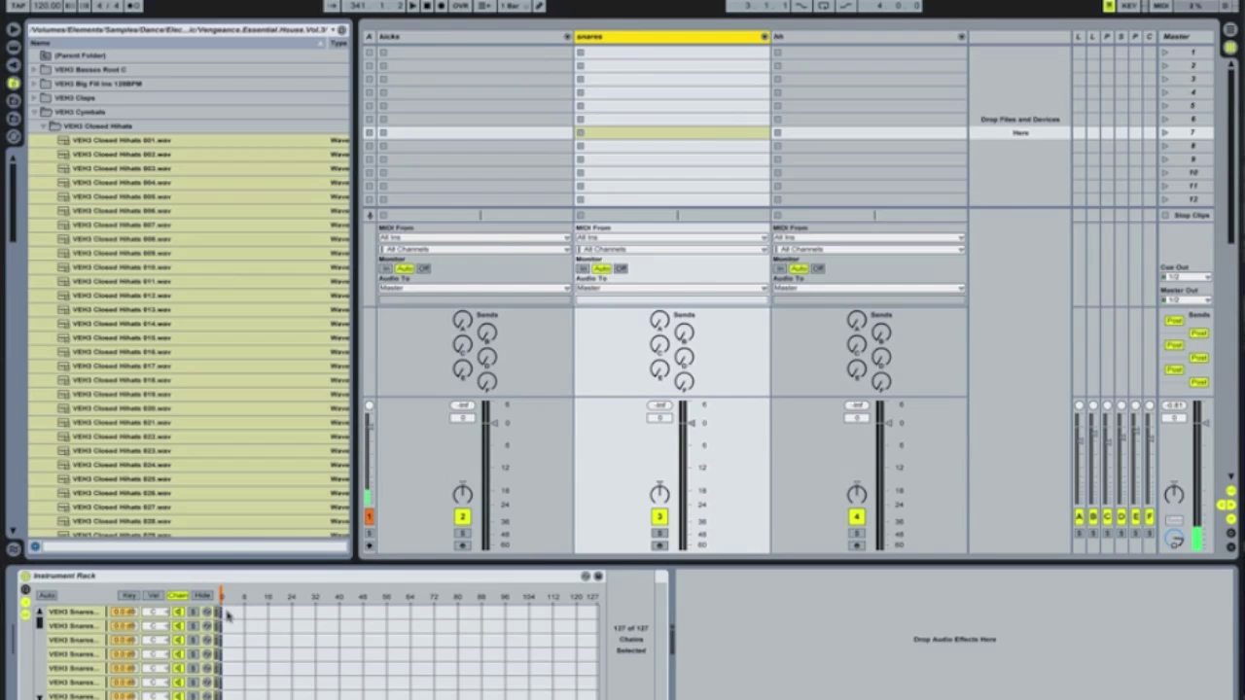
pyautogui.click(443, 632)
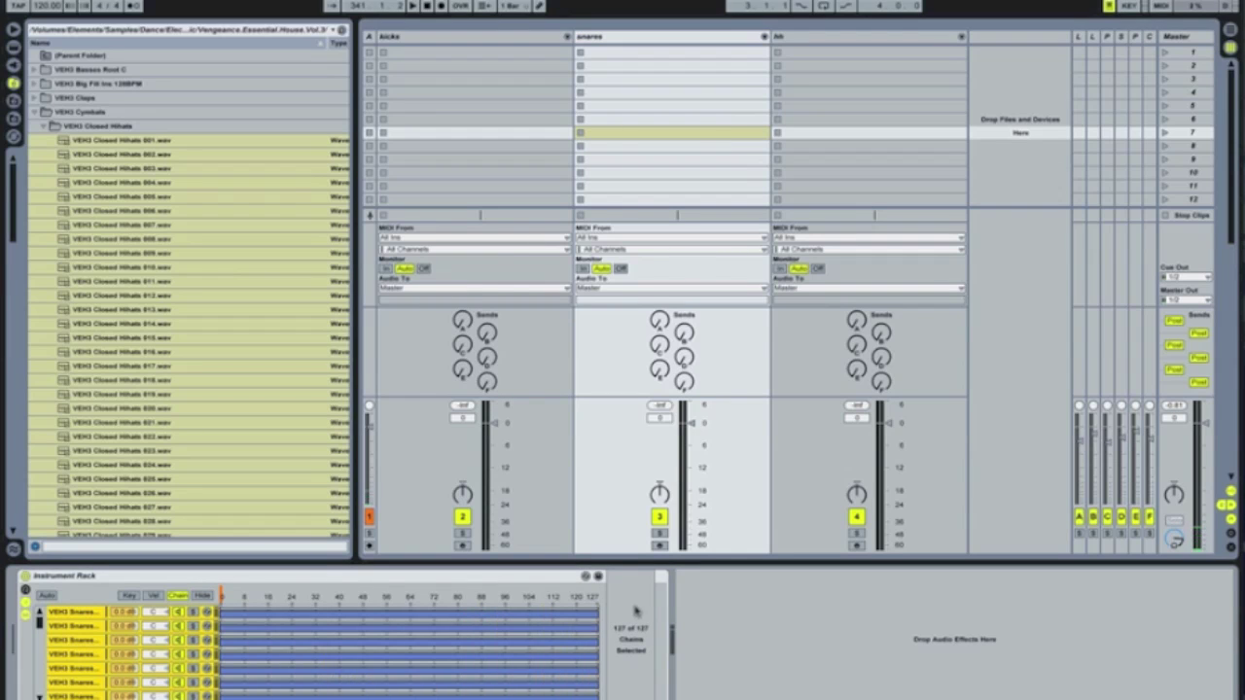
# Distribute the snare chains' ranges equally and check the zones at the end of the chain list.
pyautogui.rightClick(443, 632)
pyautogui.click(462, 659)
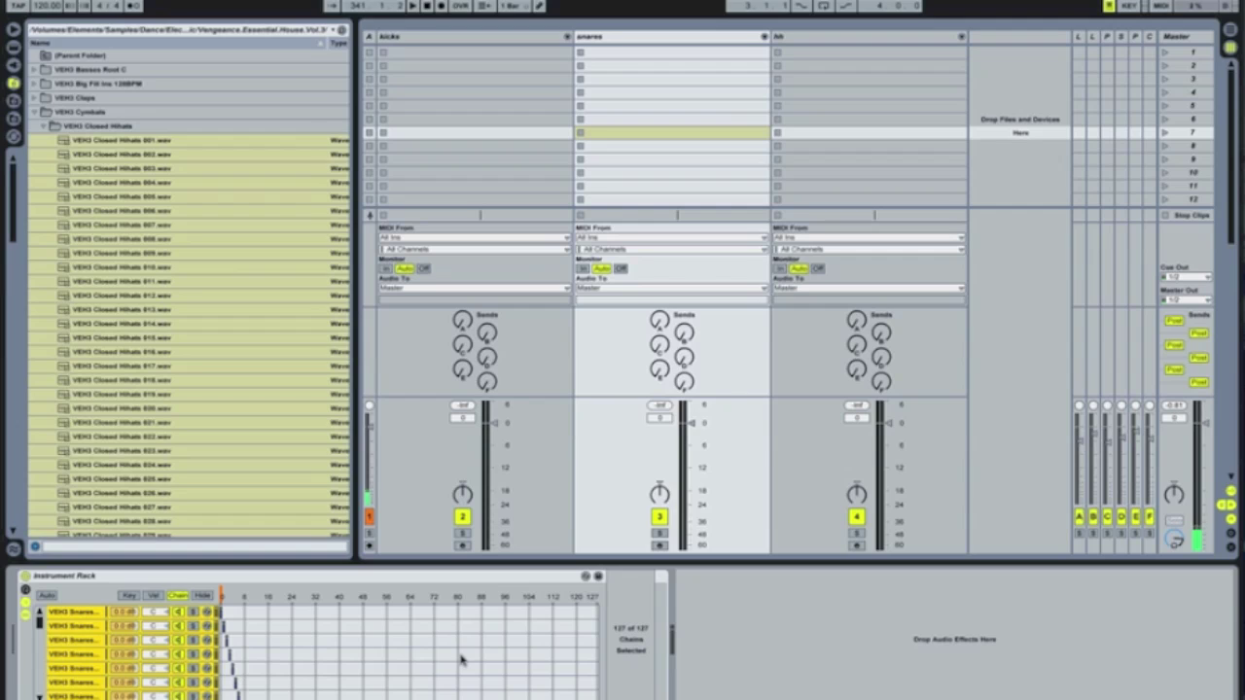
pyautogui.moveTo(39, 622); pyautogui.dragTo(40, 687)
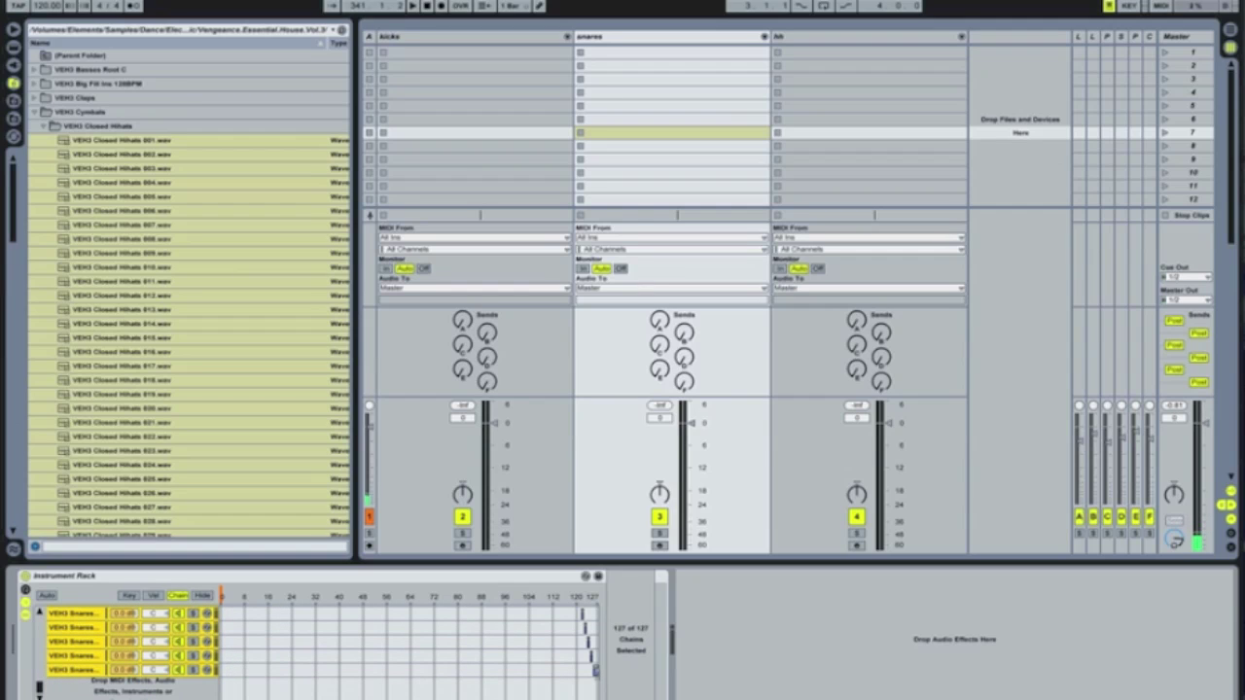
pyautogui.moveTo(44, 691); pyautogui.dragTo(51, 503)
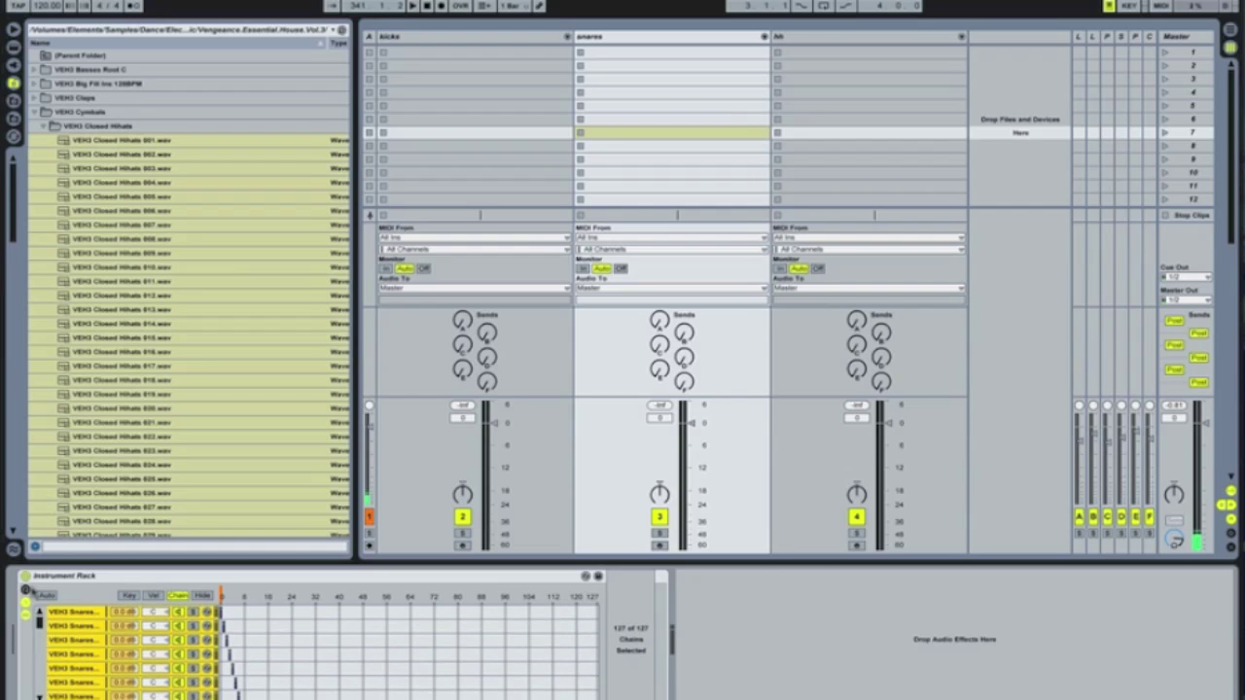
# Show the snares rack's macro controls and map its chain selector to Macro 1, leaving mapping mode when done.
pyautogui.click(26, 590)
pyautogui.click(138, 577)
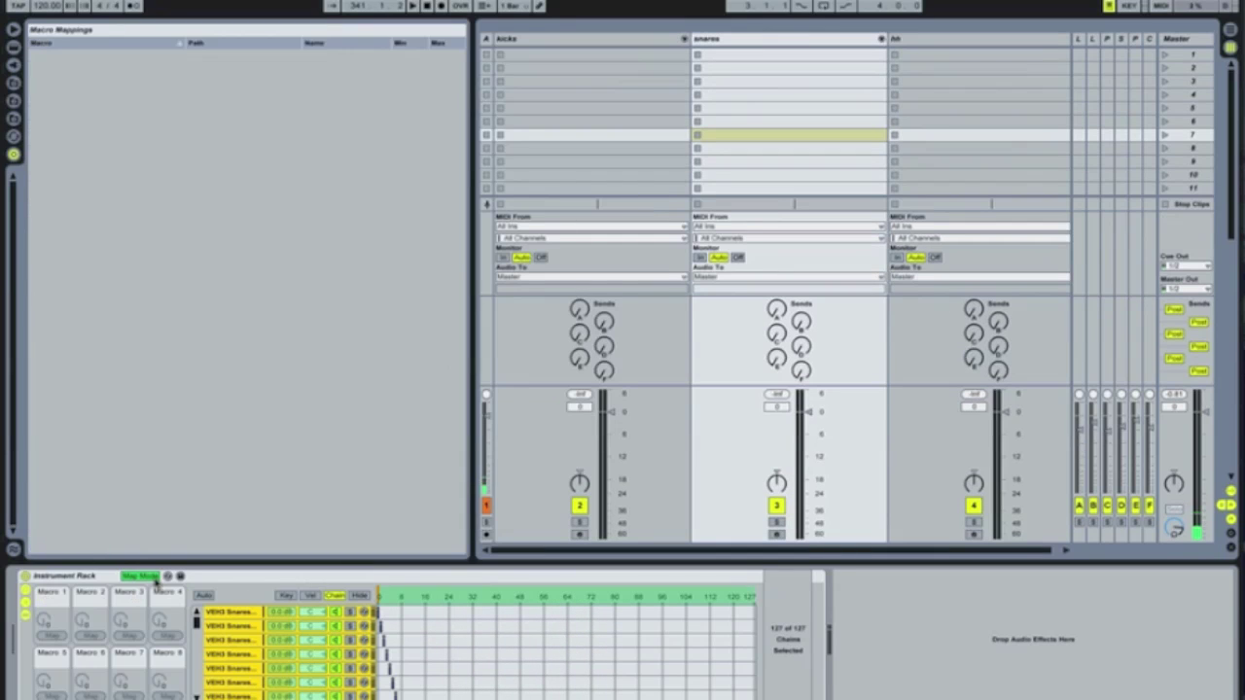
pyautogui.click(51, 635)
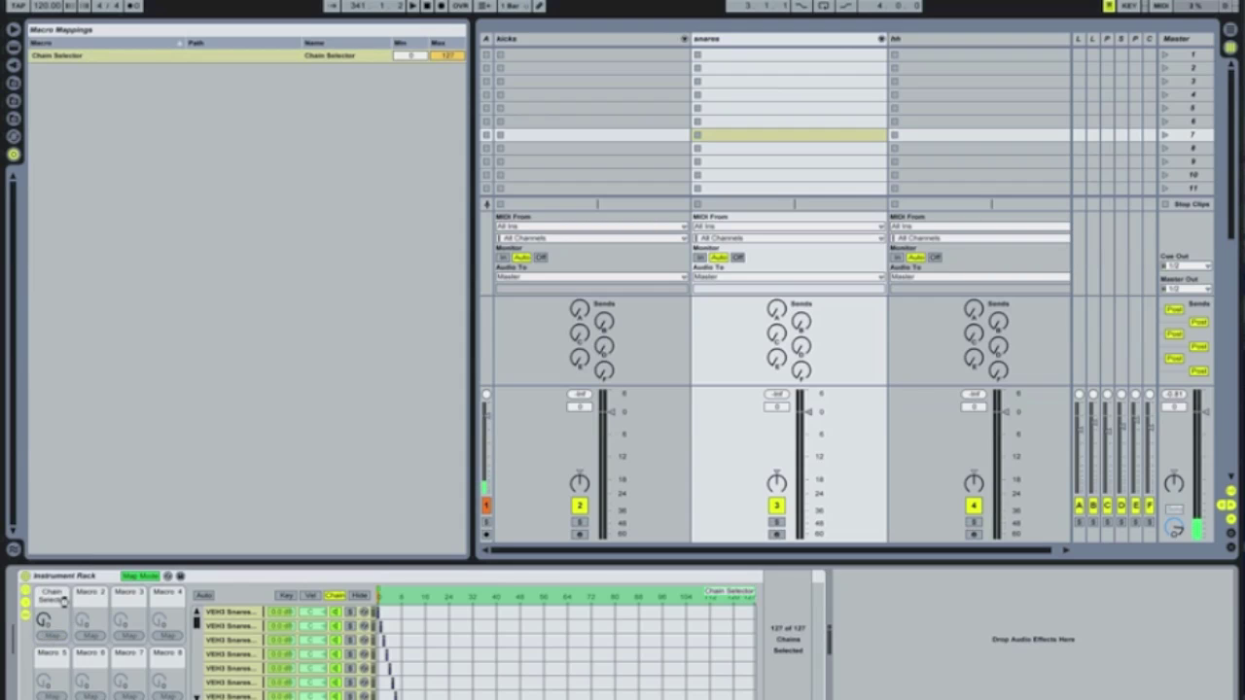
pyautogui.hotkey('ctrl', 'm')
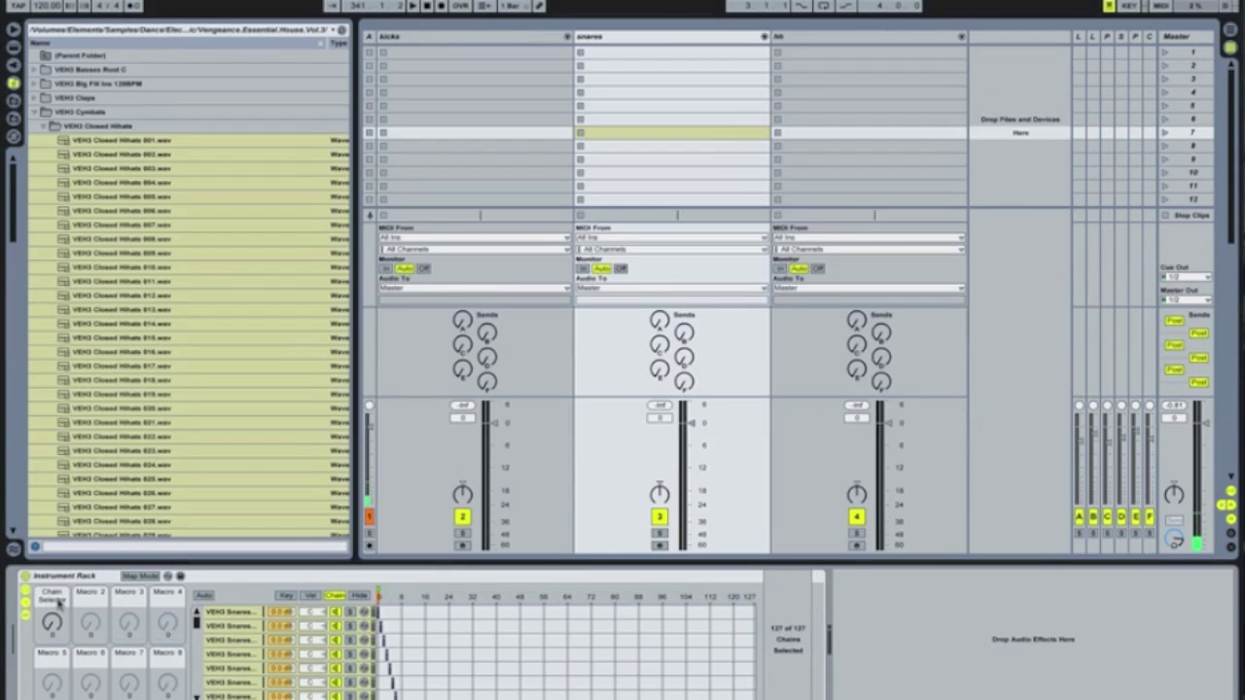
pyautogui.click(50, 595)
pyautogui.press('BackSpace')
# Show the macro controls and chain zones of the hh track's rack and stretch all hi-hat chains' zones across 0 to 127.
pyautogui.click(817, 37)
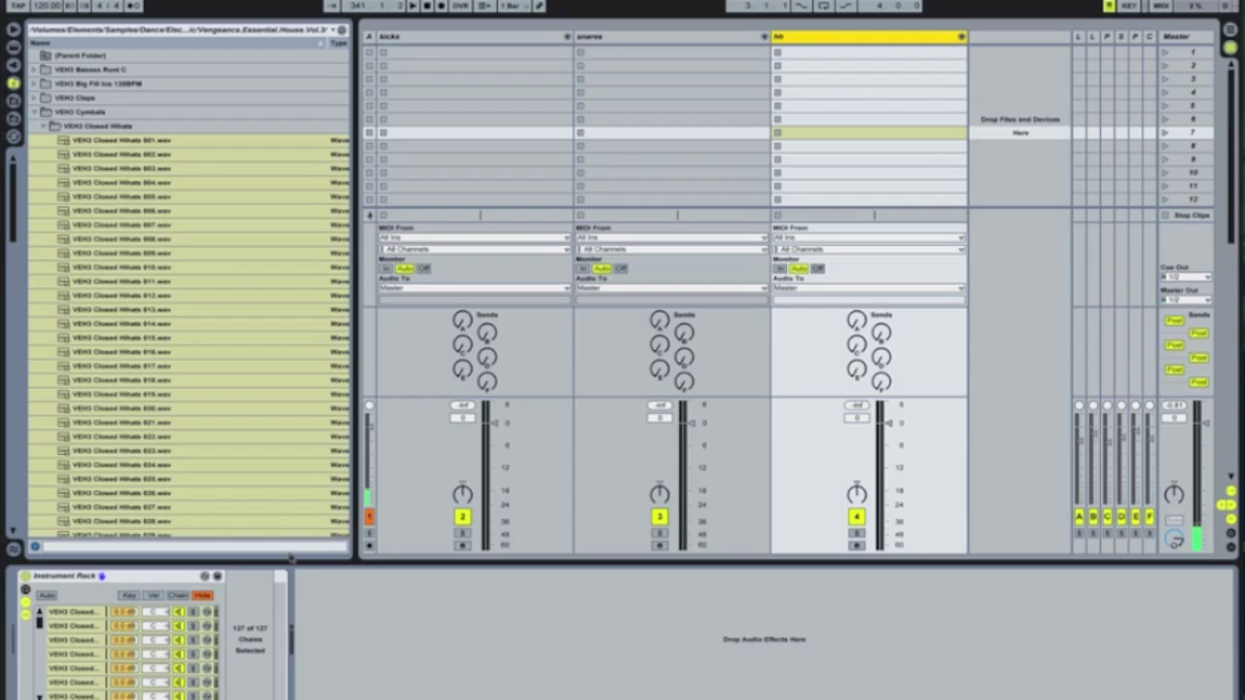
pyautogui.click(80, 577)
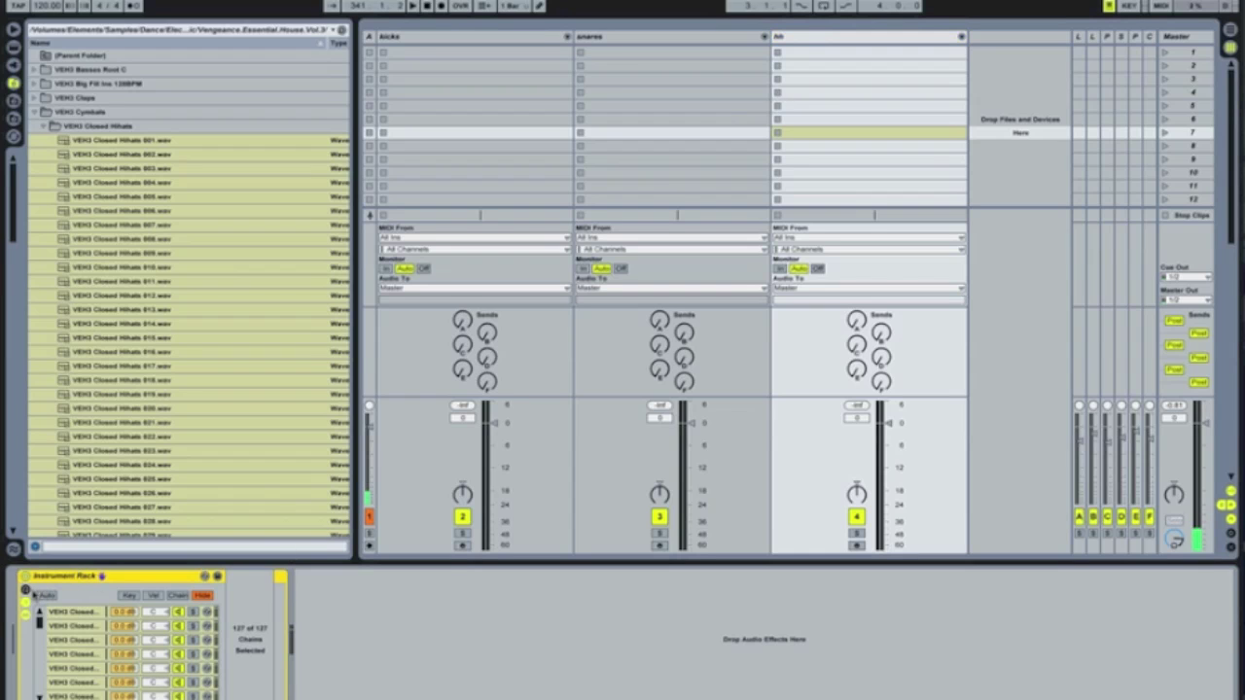
pyautogui.click(26, 588)
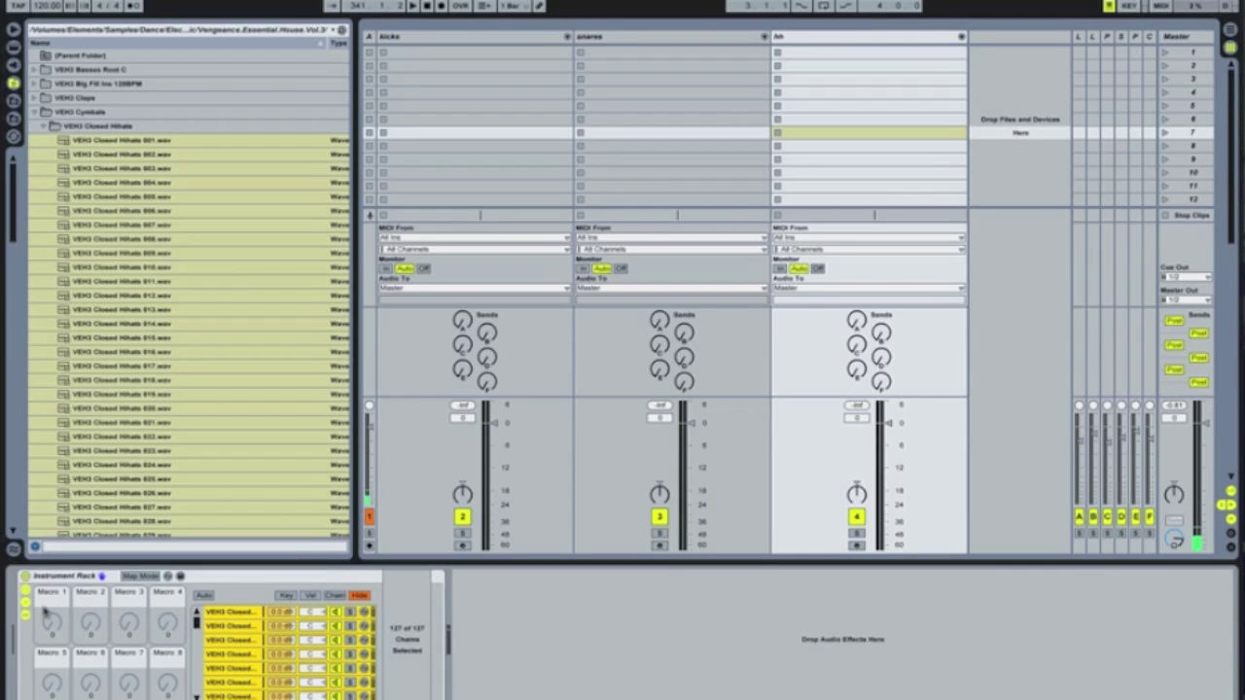
pyautogui.click(334, 597)
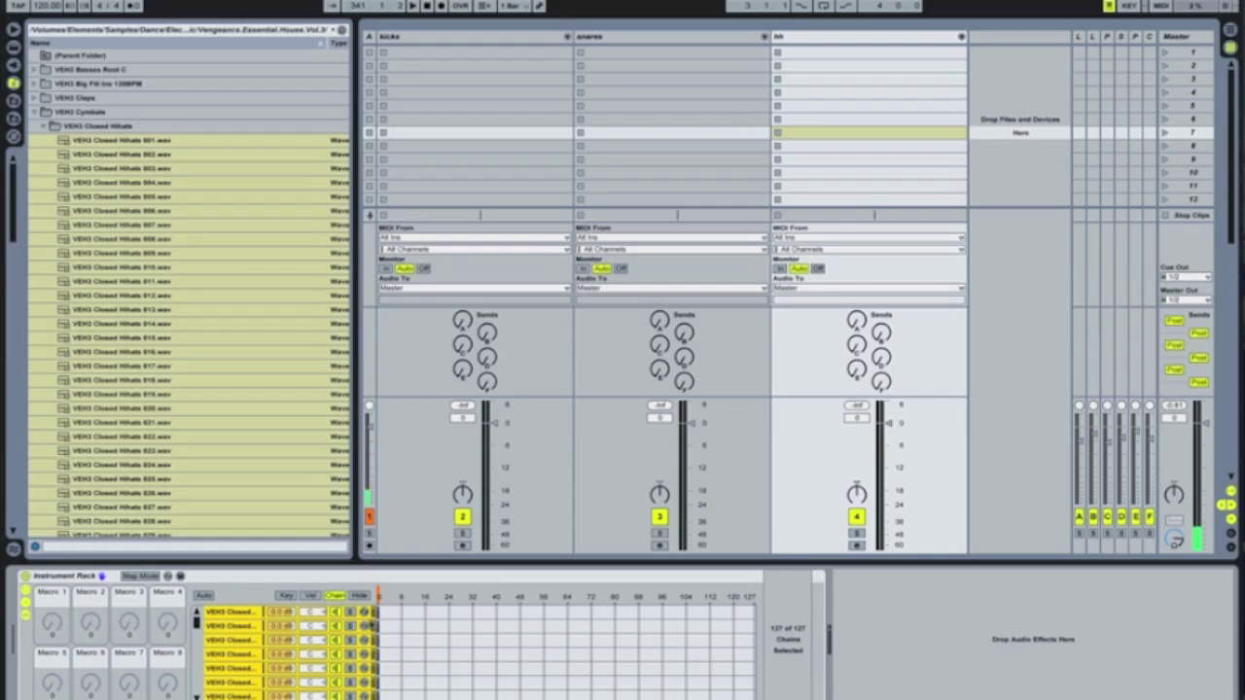
pyautogui.click(232, 612)
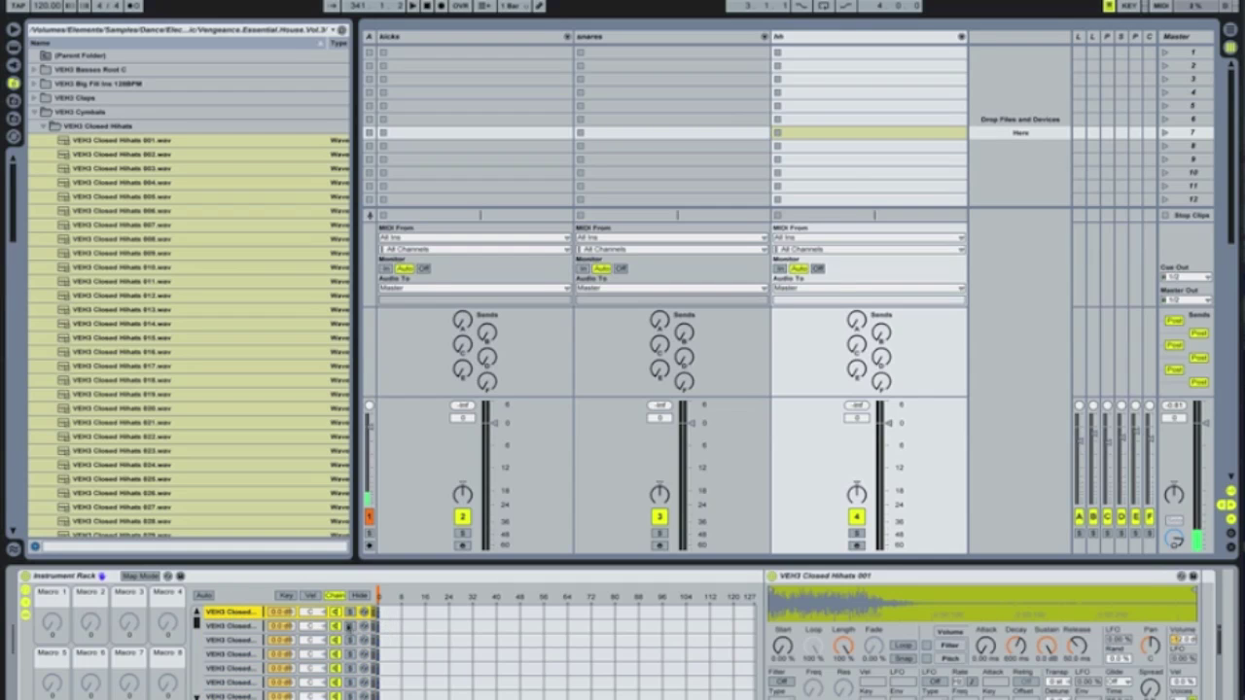
pyautogui.moveTo(382, 612); pyautogui.dragTo(748, 632)
# Distribute the hi-hat chains' ranges equally and check the zones at the end of the chain list.
pyautogui.rightClick(581, 637)
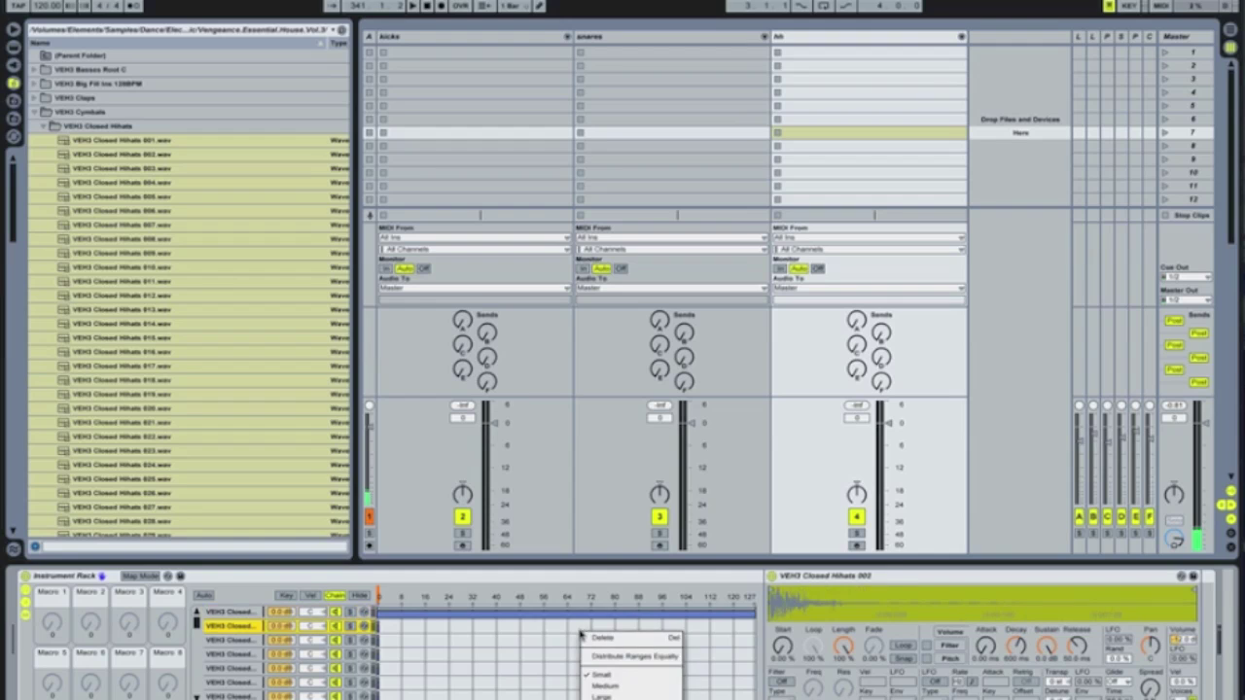
pyautogui.click(603, 656)
pyautogui.moveTo(198, 630); pyautogui.dragTo(196, 688)
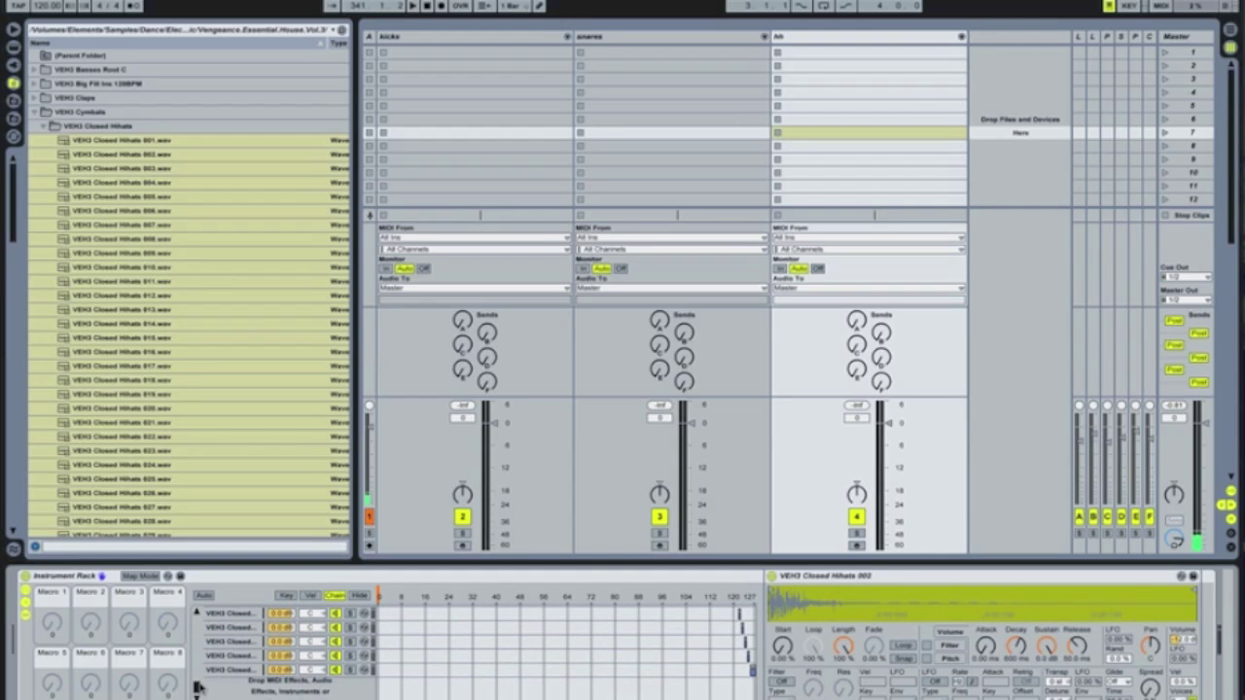
pyautogui.moveTo(197, 691); pyautogui.dragTo(209, 615)
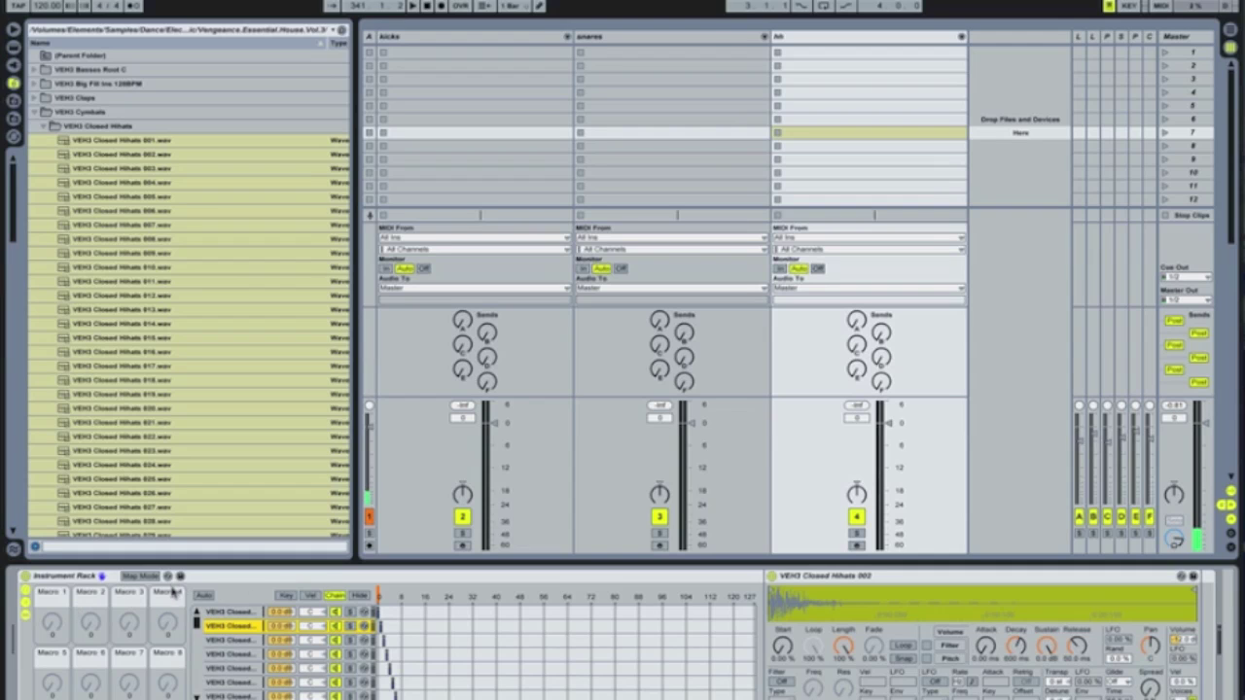
# Map the hh rack's chain selector to Macro 1, leave mapping mode and rename the macro hh.
pyautogui.click(149, 577)
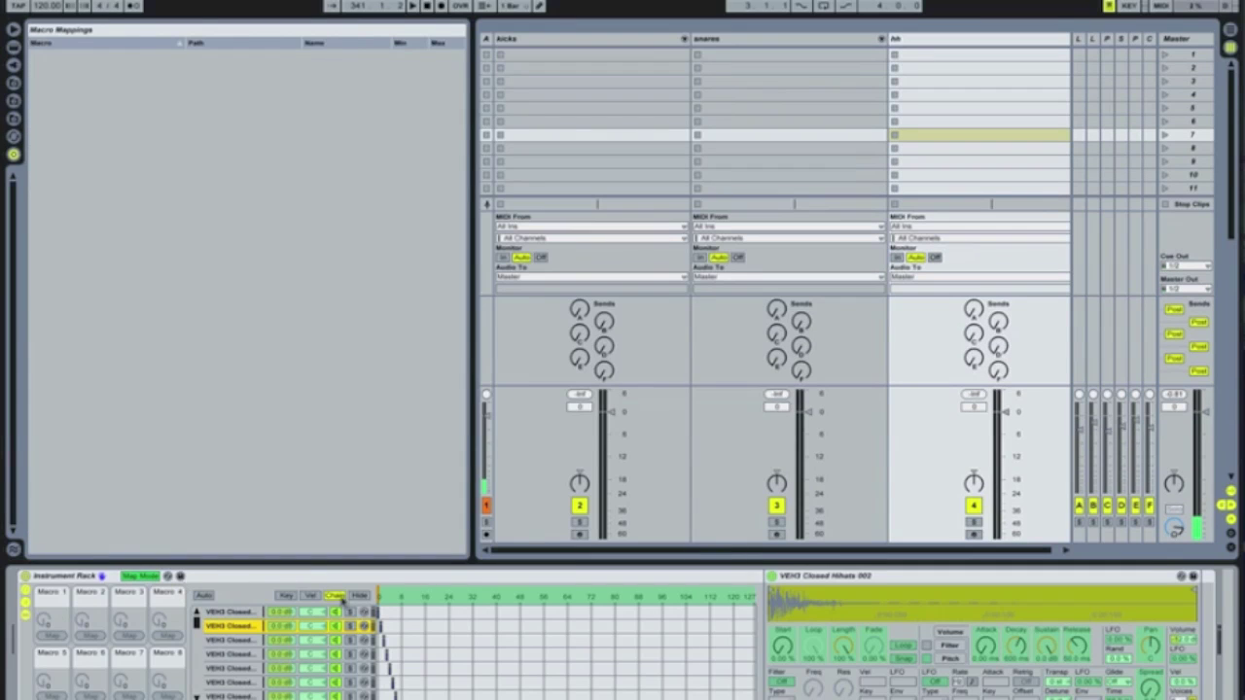
pyautogui.click(53, 634)
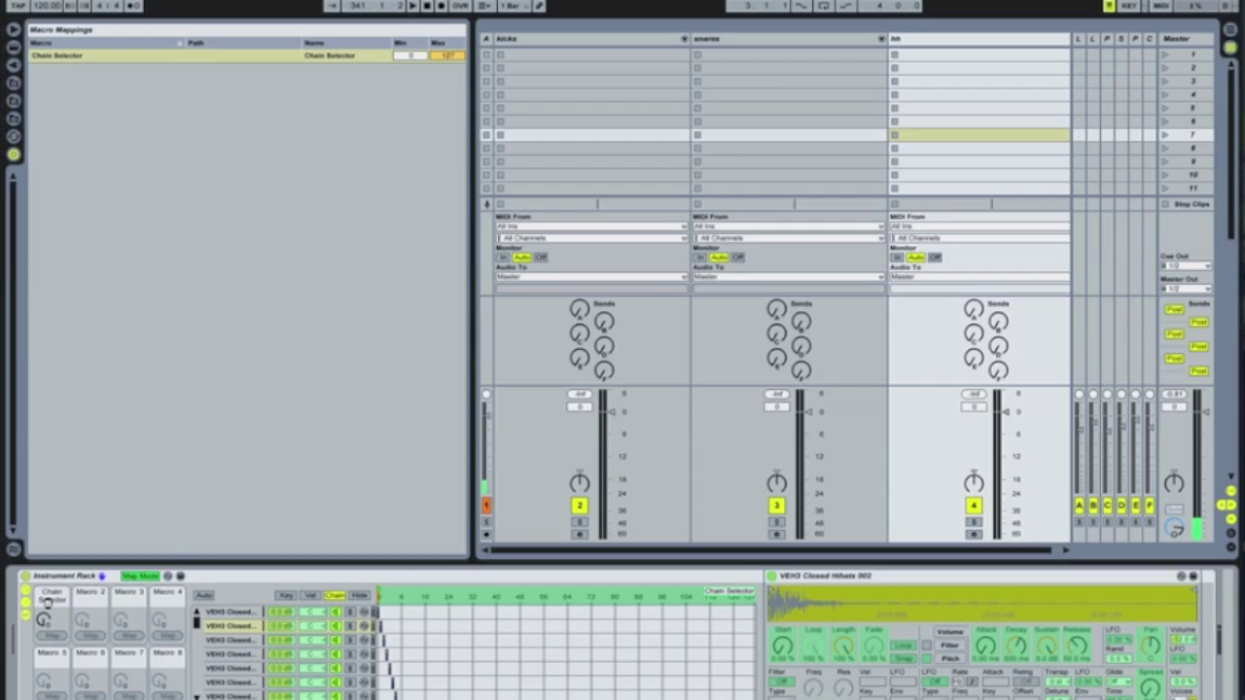
pyautogui.press('super+m')
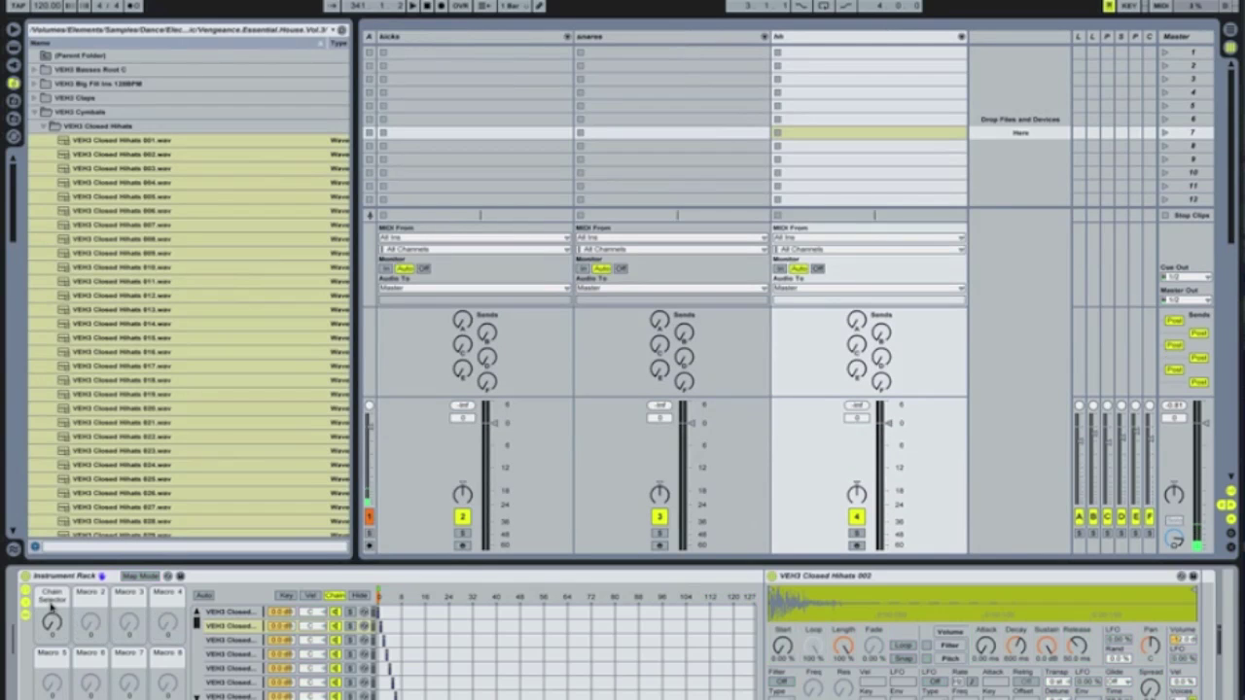
pyautogui.click(53, 597)
pyautogui.write('hi')
# Check the finished racks on the kicks, snares and hh tracks one after another.
pyautogui.click(544, 39)
pyautogui.click(620, 41)
pyautogui.click(795, 41)
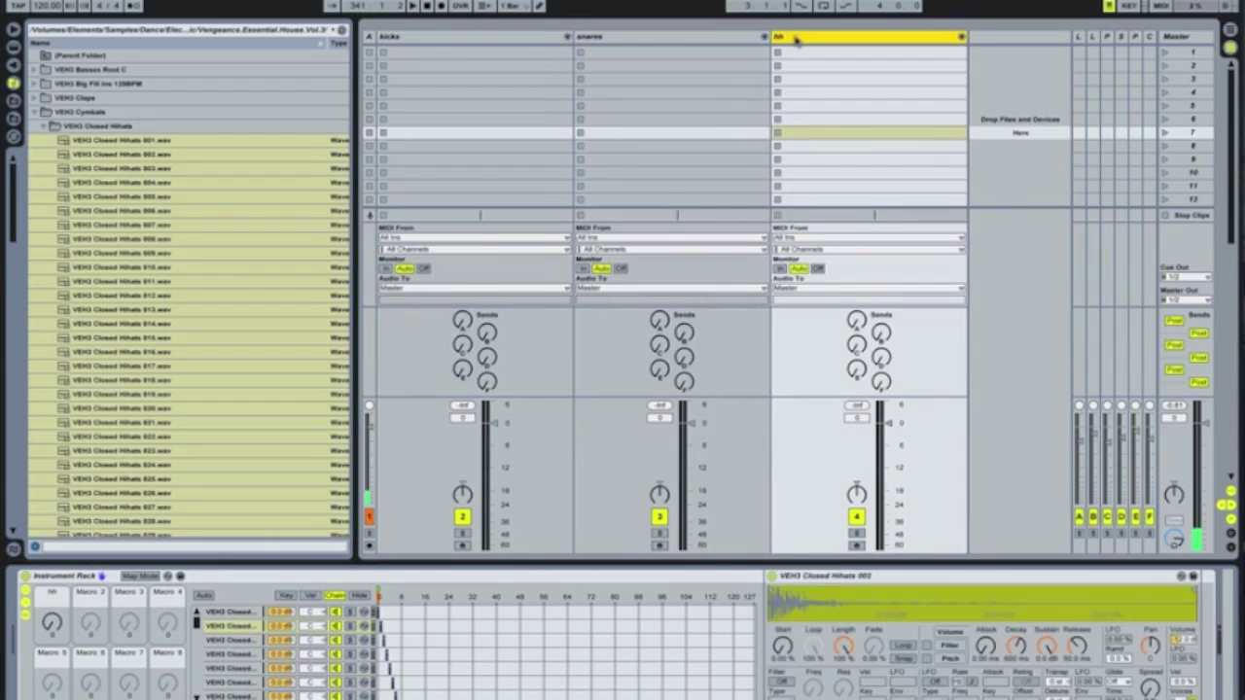
pyautogui.click(695, 36)
pyautogui.click(466, 40)
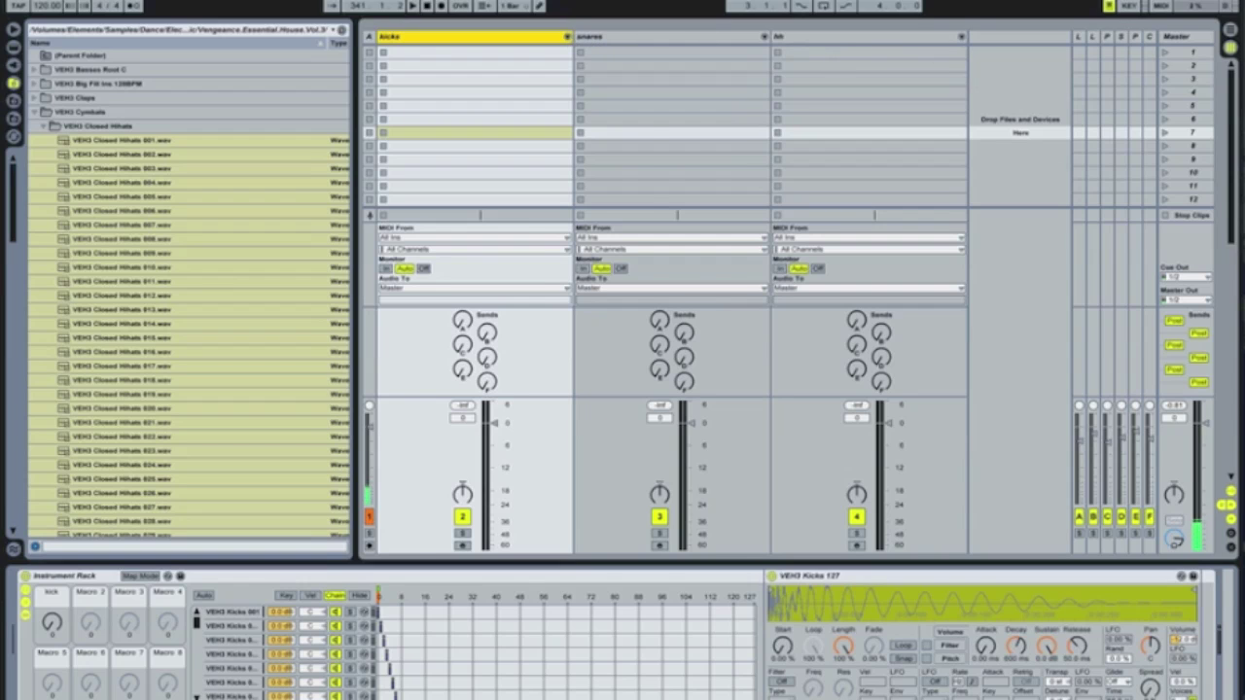
# Narrow the kicks, snares and hh tracks in the session view.
pyautogui.moveTo(567, 36); pyautogui.dragTo(444, 36)
pyautogui.moveTo(639, 36); pyautogui.dragTo(530, 36)
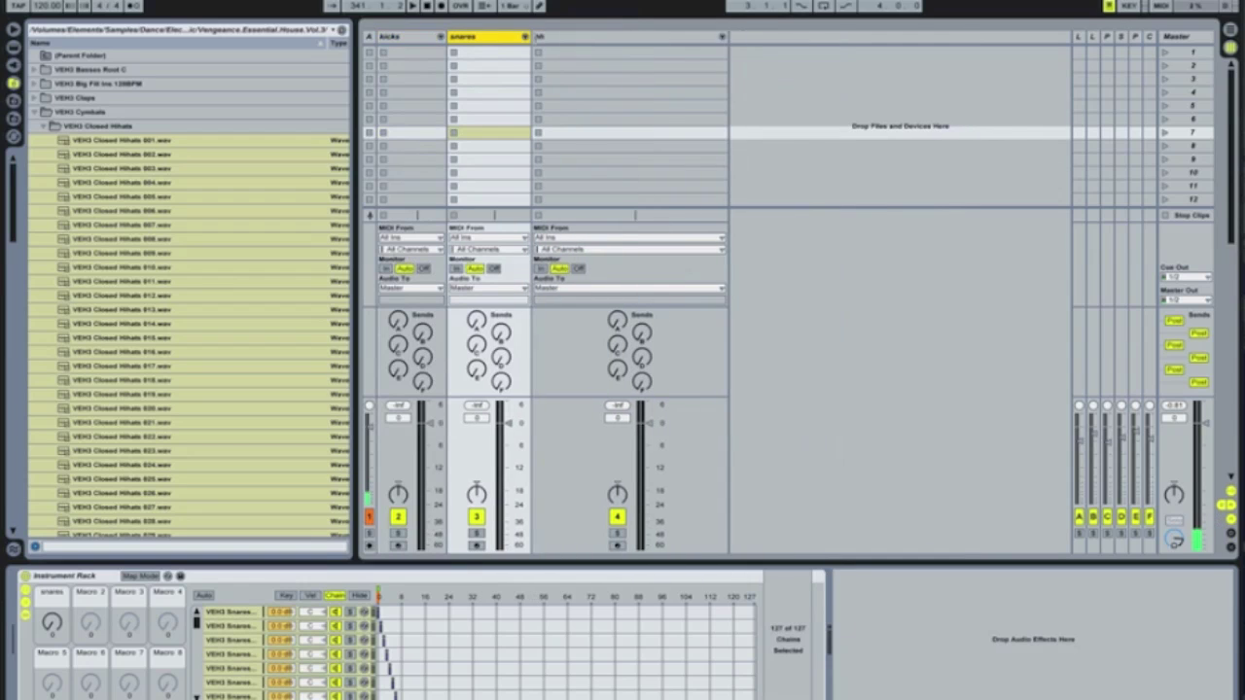
pyautogui.moveTo(725, 37); pyautogui.dragTo(573, 37)
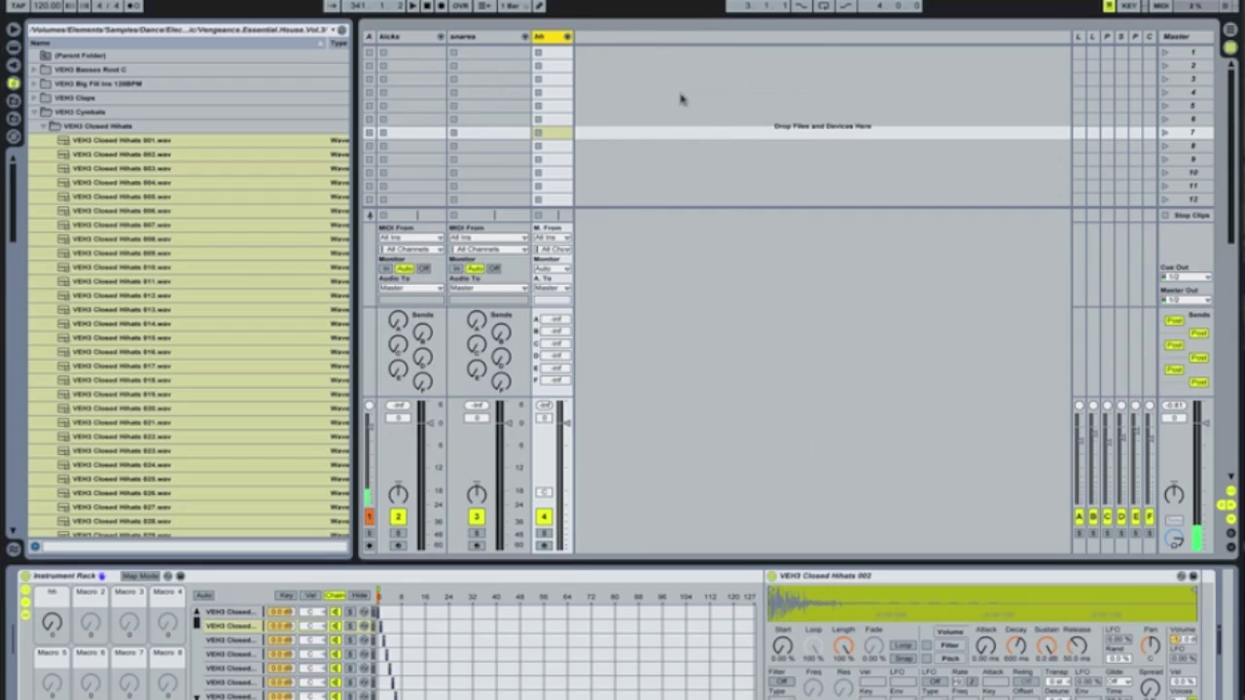
# Insert a new MIDI track after the hh track and widen it.
pyautogui.rightClick(682, 97)
pyautogui.click(720, 114)
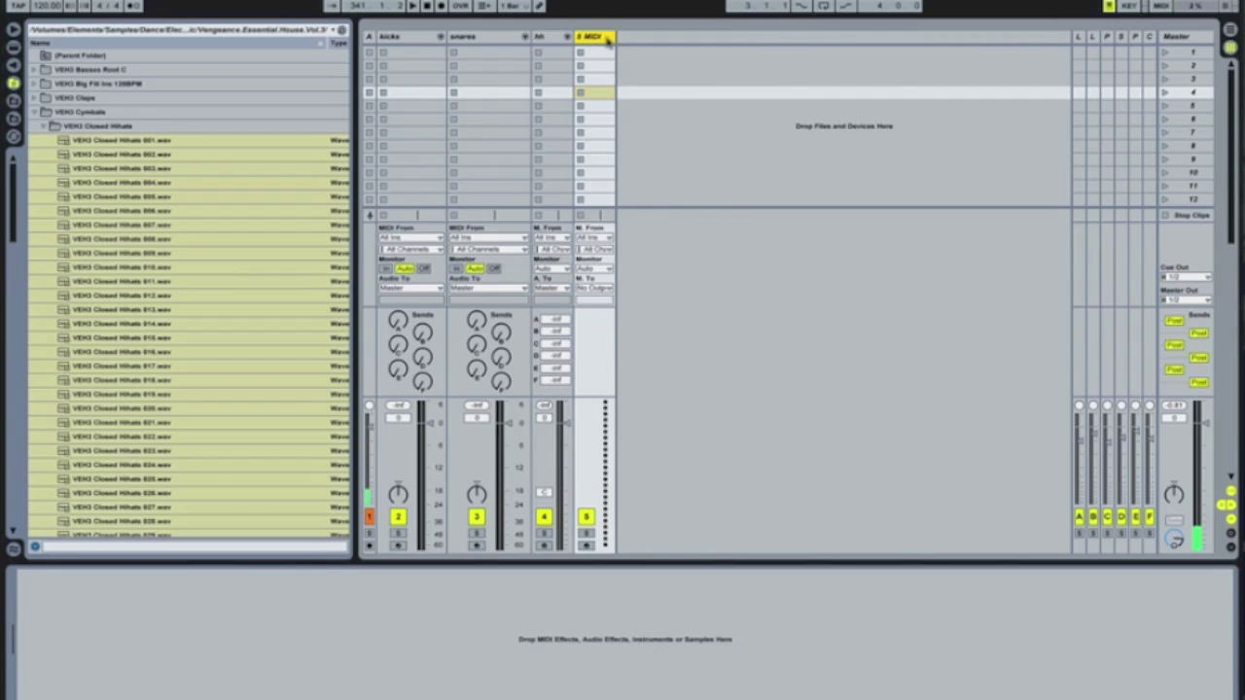
pyautogui.moveTo(613, 37); pyautogui.dragTo(727, 37)
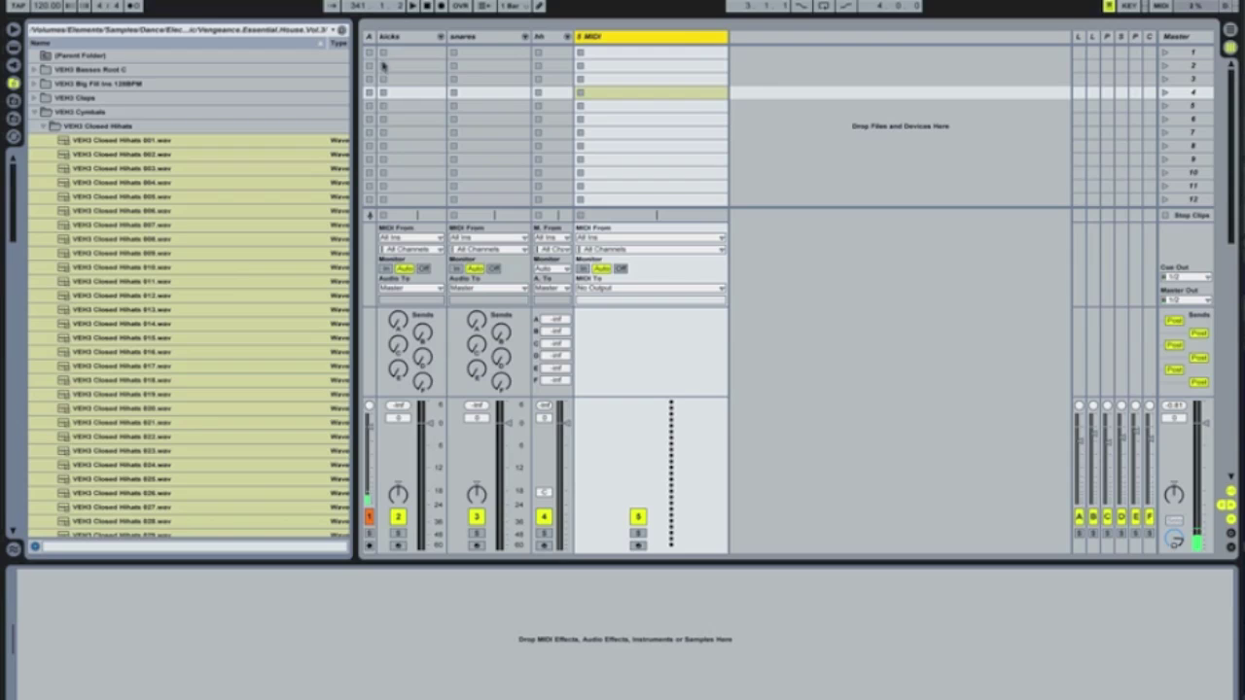
# Load an empty Drum Rack from the Live devices onto the new MIDI track and select its C1 pad.
pyautogui.click(44, 129)
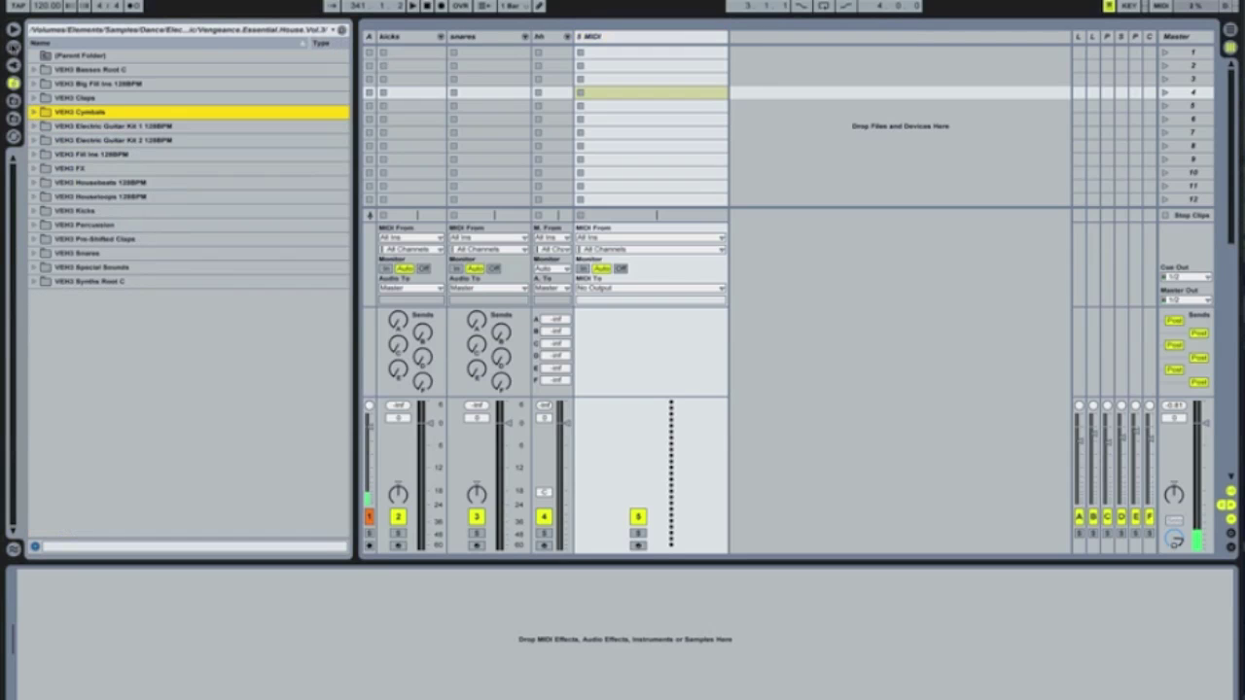
pyautogui.click(13, 47)
pyautogui.moveTo(54, 71); pyautogui.dragTo(114, 610)
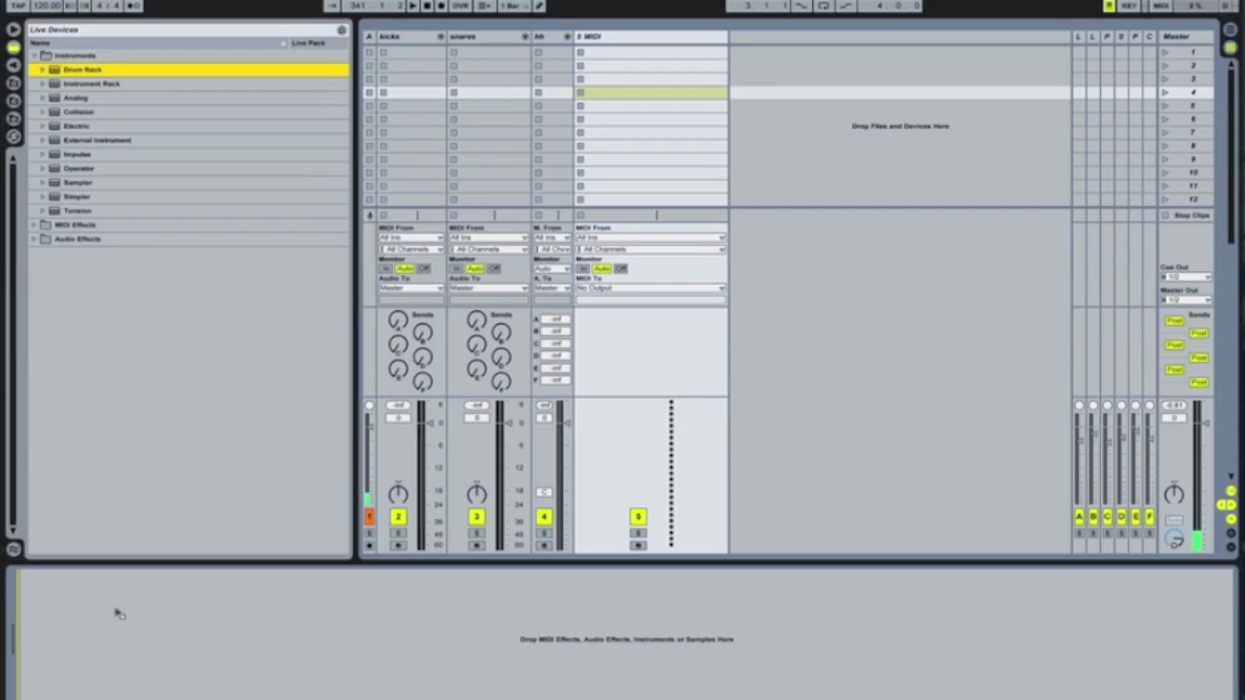
pyautogui.moveTo(118, 612); pyautogui.dragTo(116, 612)
pyautogui.click(49, 689)
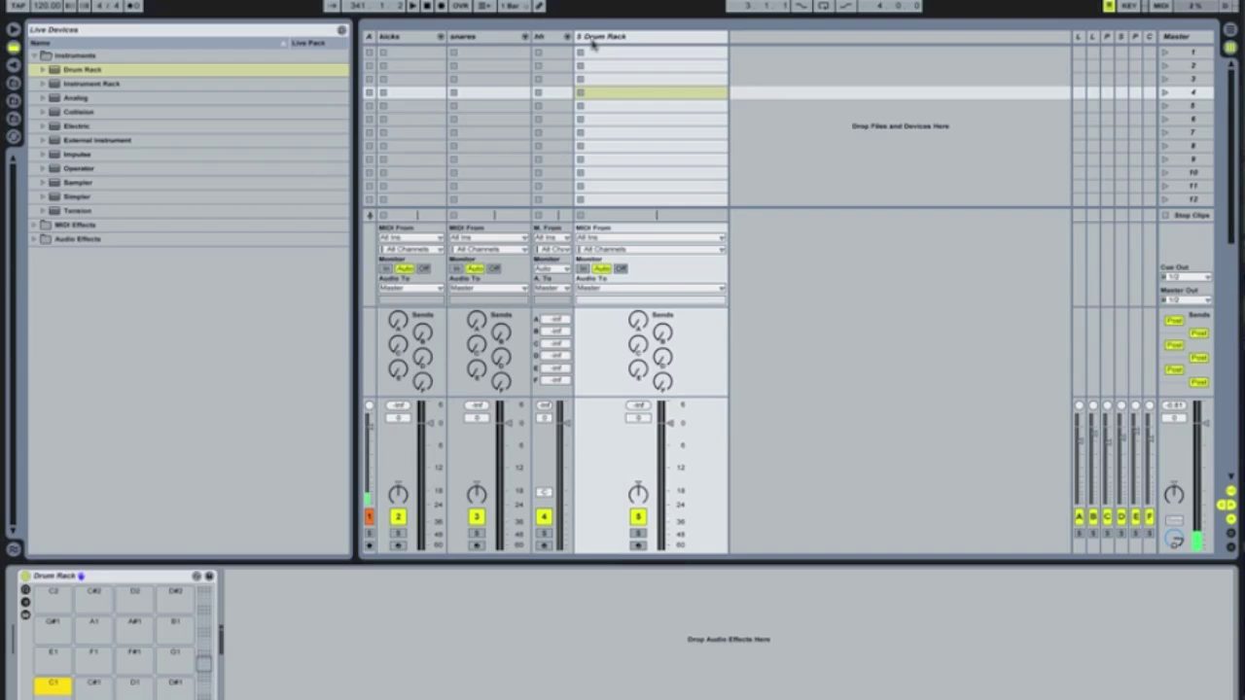
# Collapse the kicks track's Instrument Rack so that only its macro controls are shown.
pyautogui.click(406, 37)
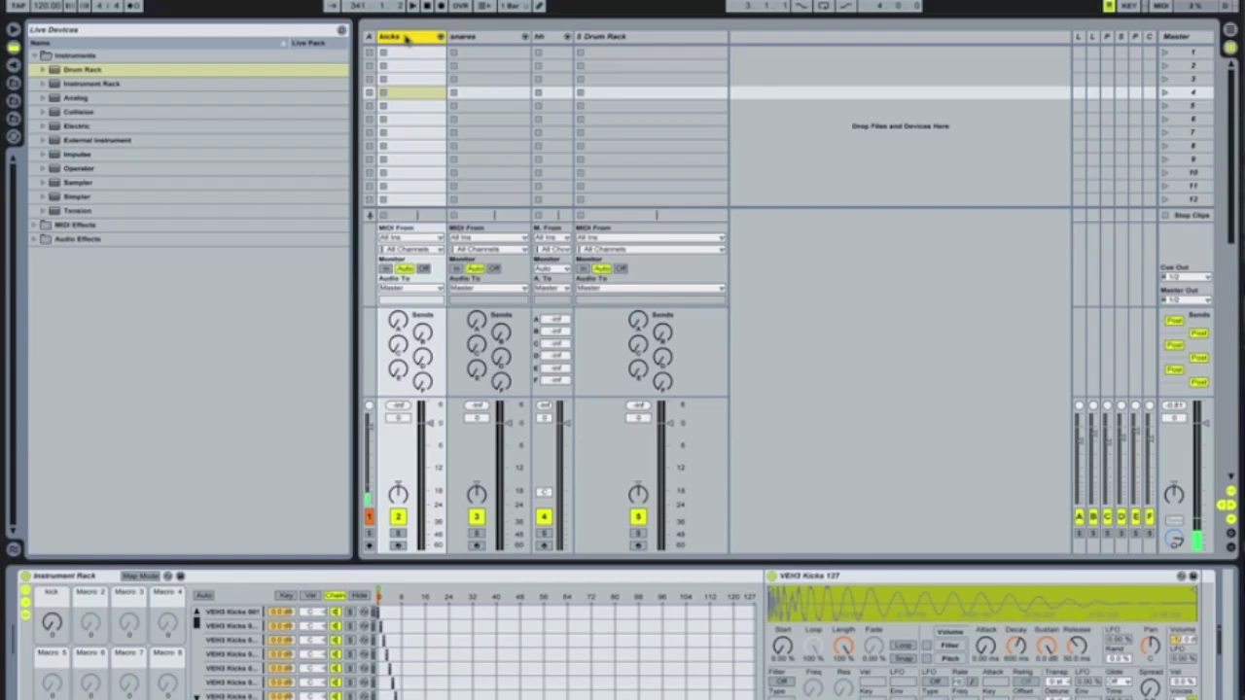
pyautogui.click(25, 600)
pyautogui.click(27, 623)
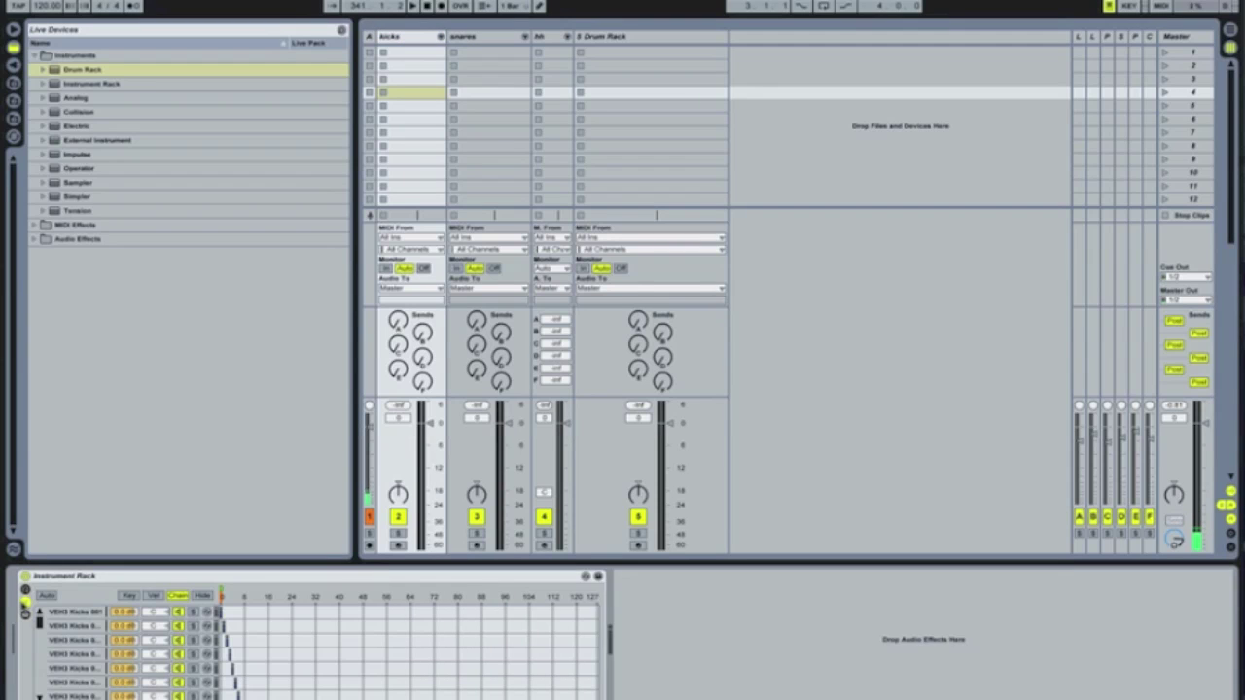
pyautogui.click(26, 602)
pyautogui.click(25, 590)
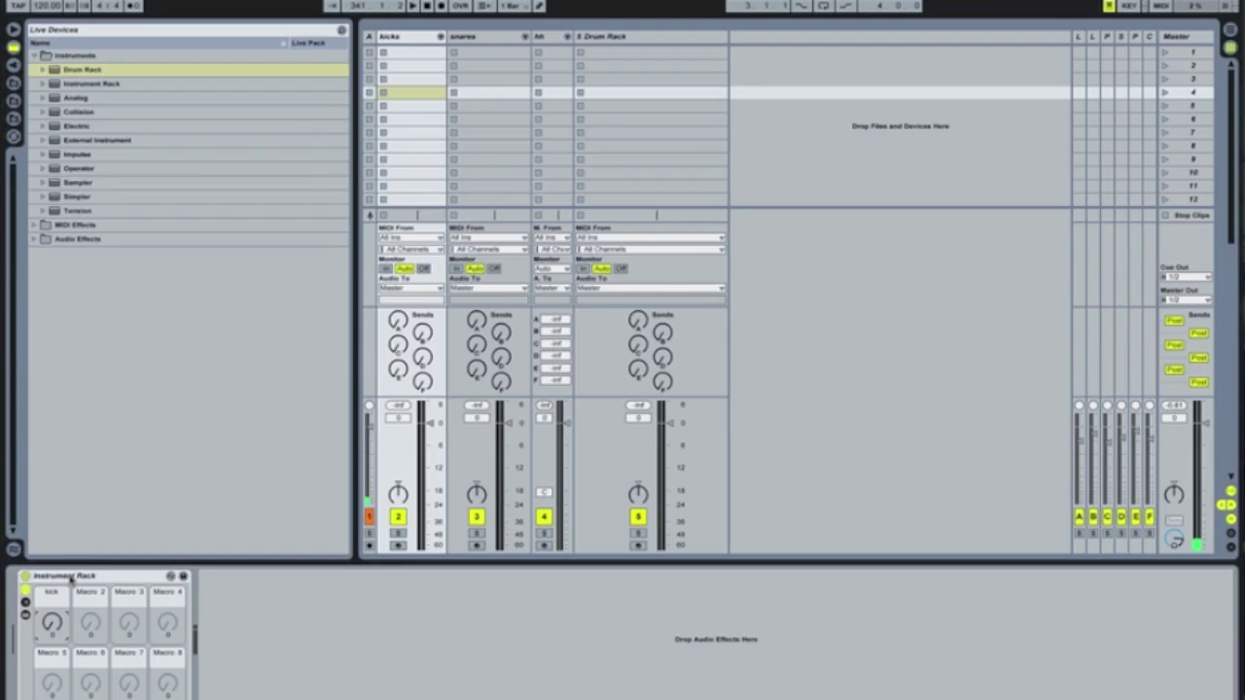
# Move the kicks Instrument Rack onto pad C1 of the Drum Rack and rename the pad kick.
pyautogui.click(70, 577)
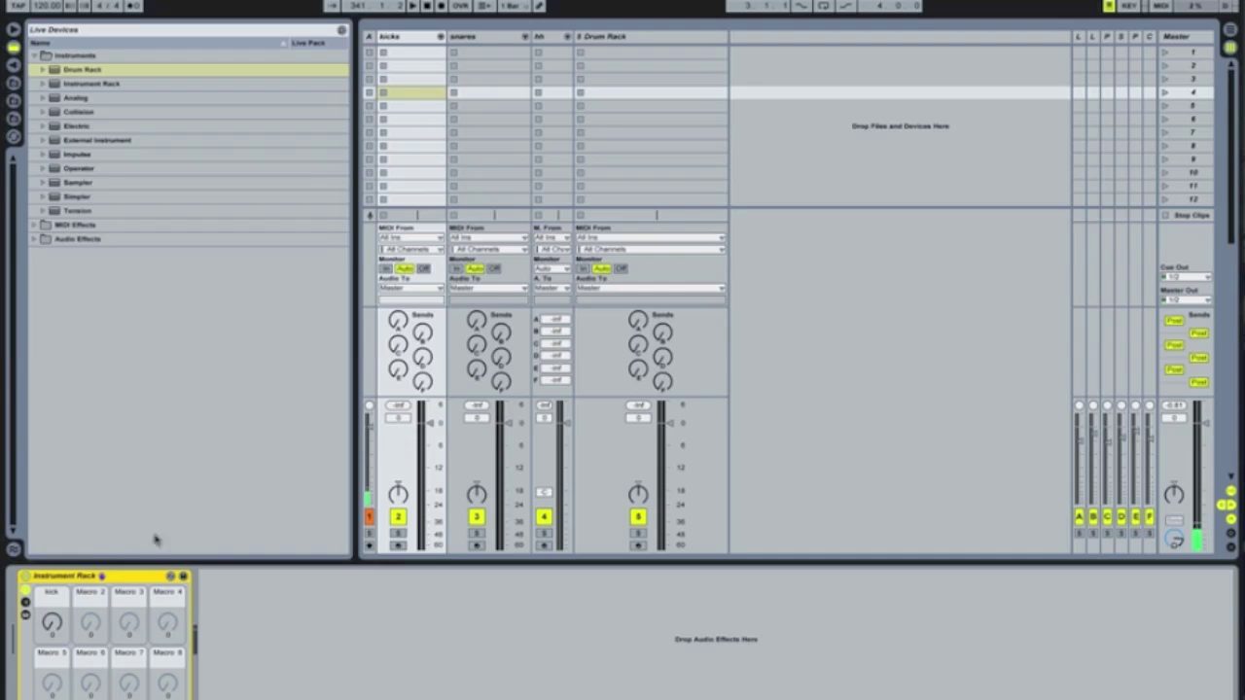
pyautogui.click(657, 39)
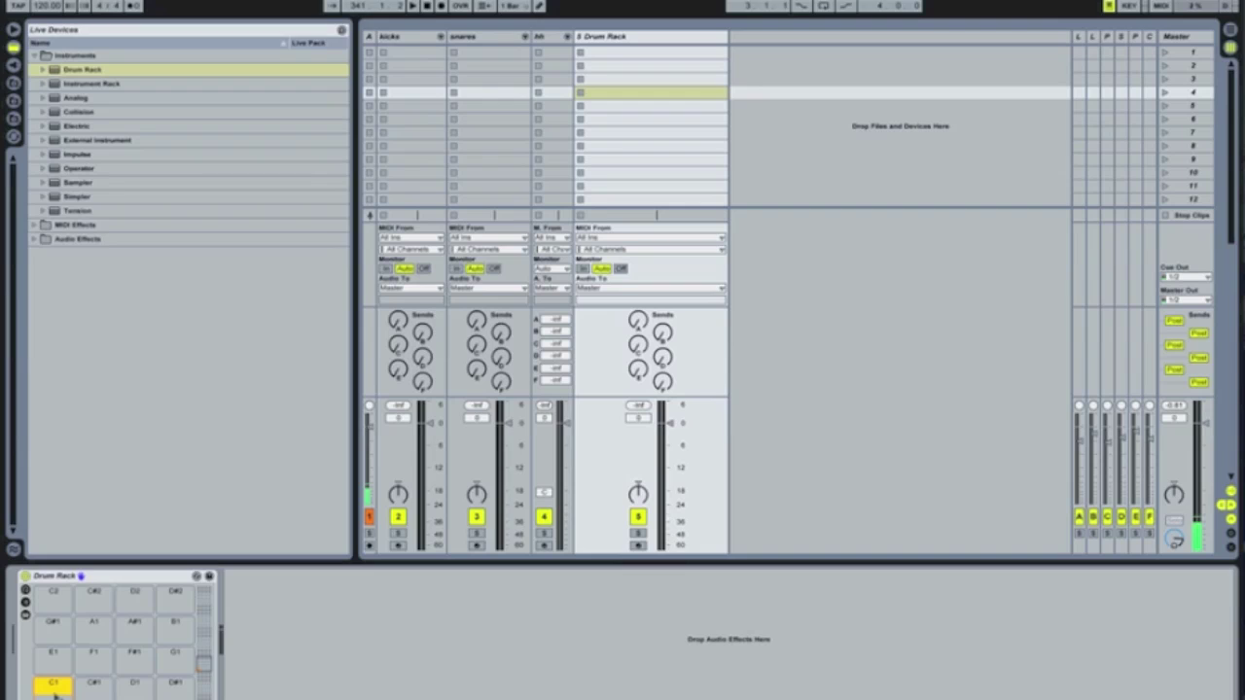
pyautogui.moveTo(56, 688); pyautogui.dragTo(58, 688)
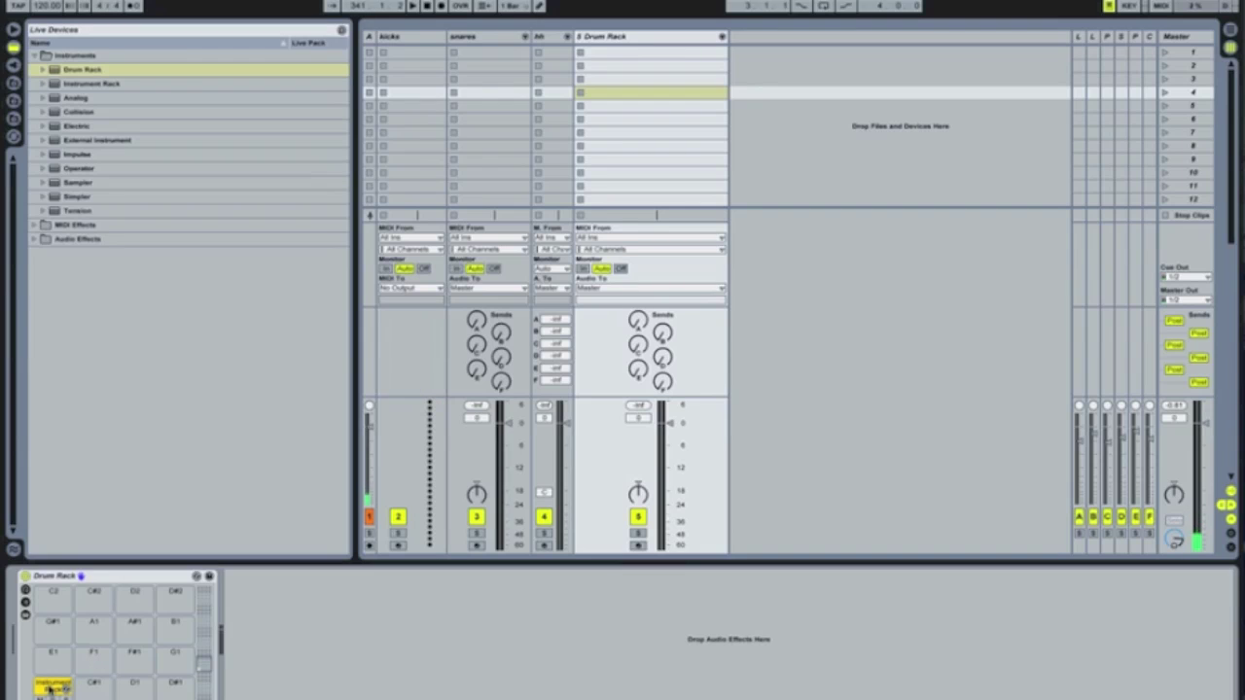
pyautogui.click(50, 689)
# Collapse the snares track's Instrument Rack down to its macro controls.
pyautogui.click(476, 39)
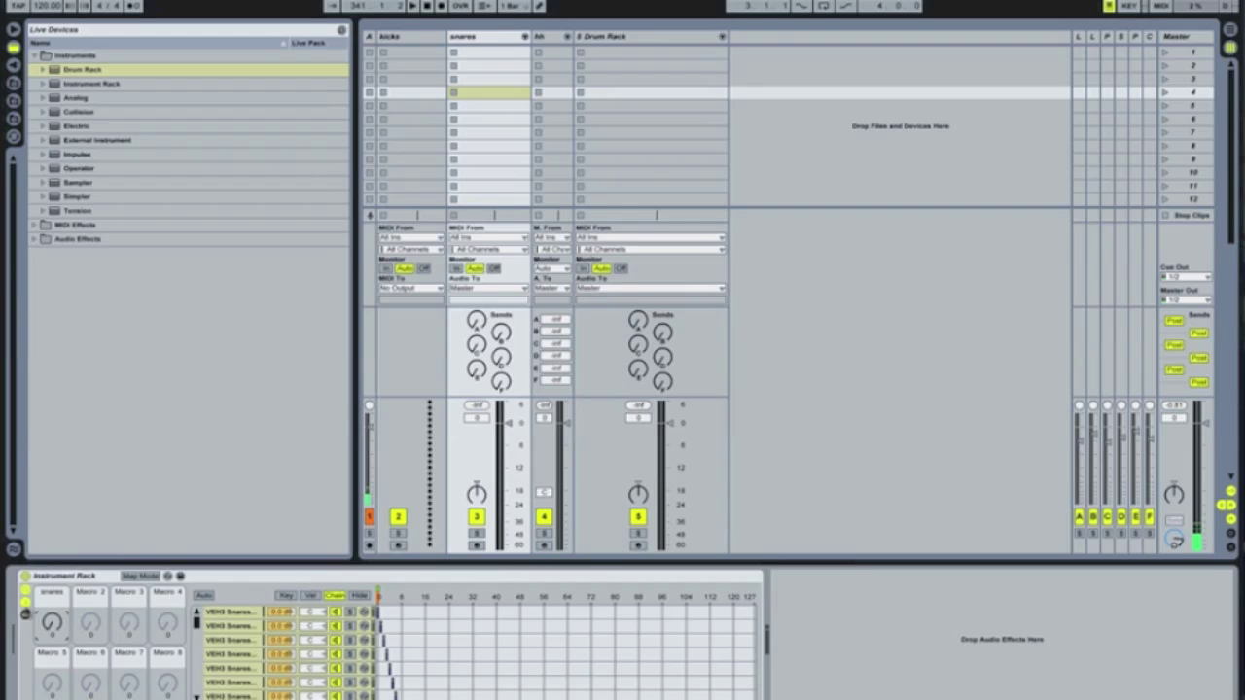
pyautogui.click(24, 590)
pyautogui.click(25, 590)
pyautogui.click(25, 589)
# Move the snares Instrument Rack onto pad C#1 of the Drum Rack and rename the pad snare.
pyautogui.click(82, 581)
pyautogui.click(687, 44)
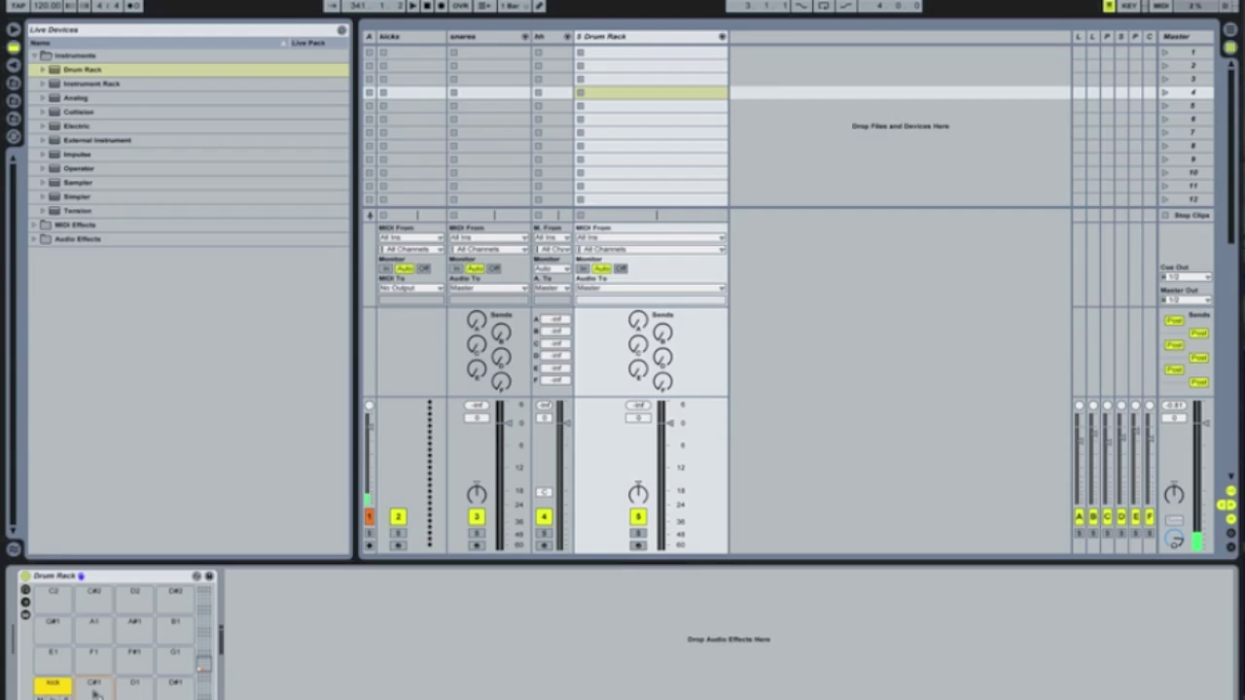
pyautogui.moveTo(95, 693); pyautogui.dragTo(93, 690)
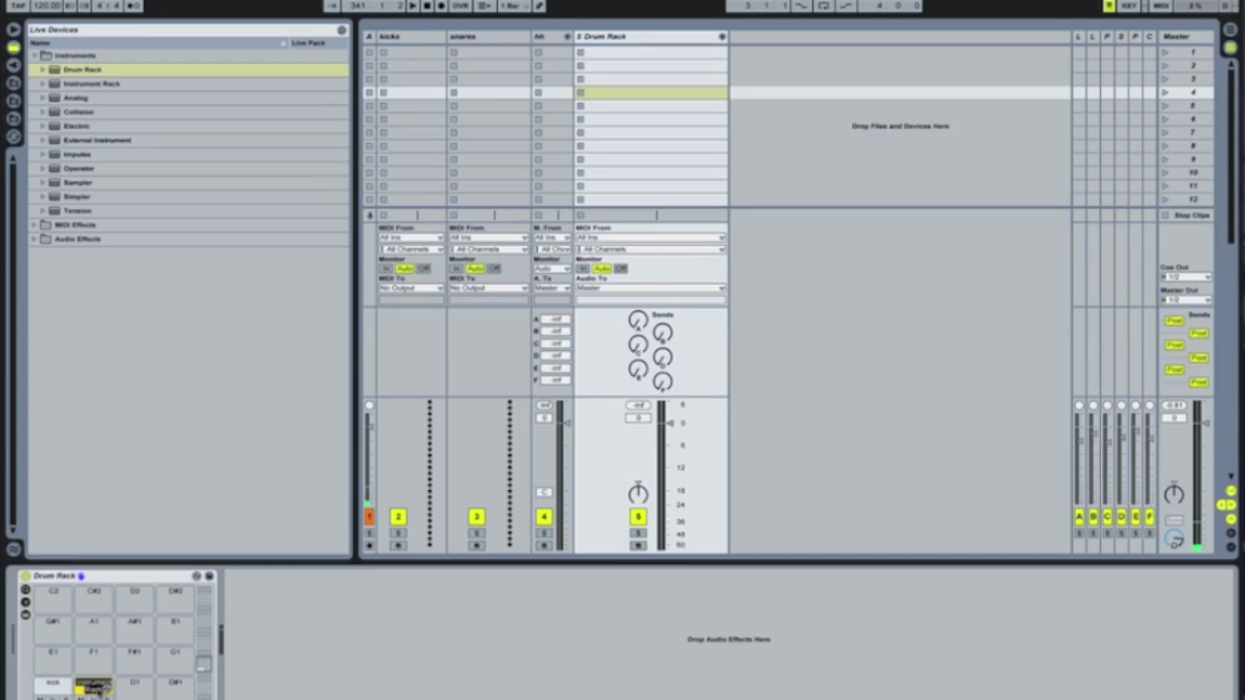
pyautogui.click(100, 690)
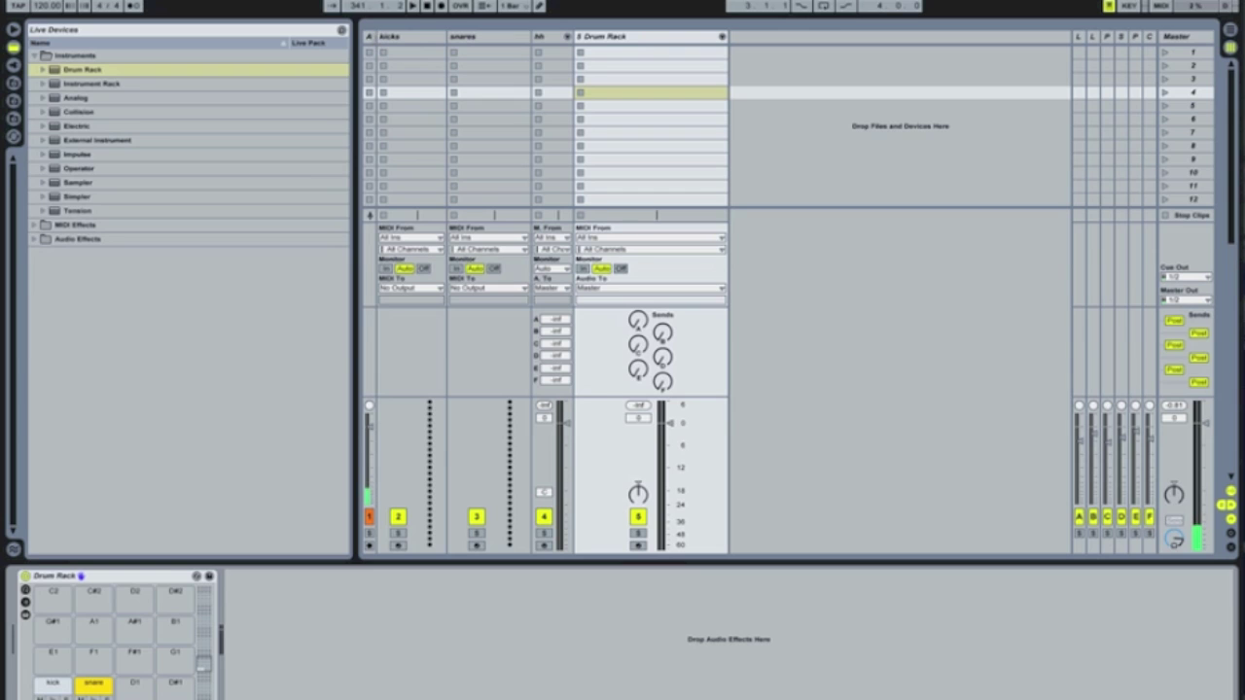
# Collapse the hh Instrument Rack to its macro controls and move it onto pad D1 of the Drum Rack, naming the pad hh.
pyautogui.click(560, 37)
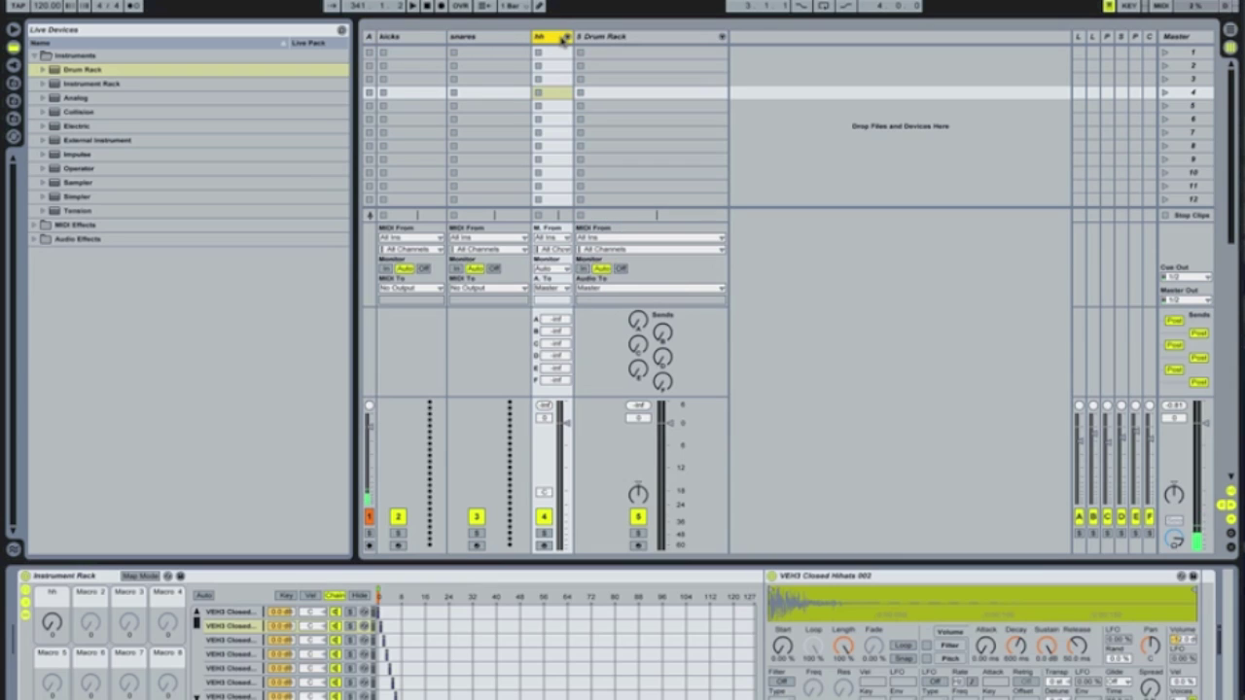
pyautogui.click(26, 613)
pyautogui.click(26, 614)
pyautogui.click(27, 613)
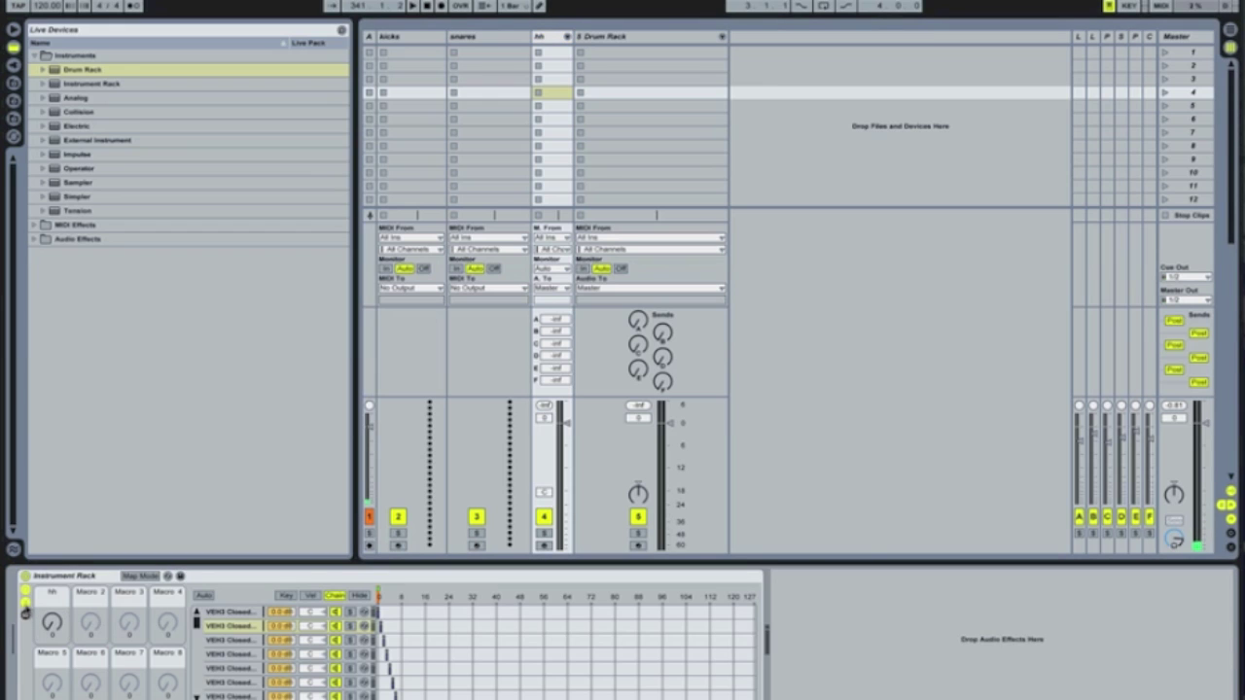
pyautogui.click(27, 601)
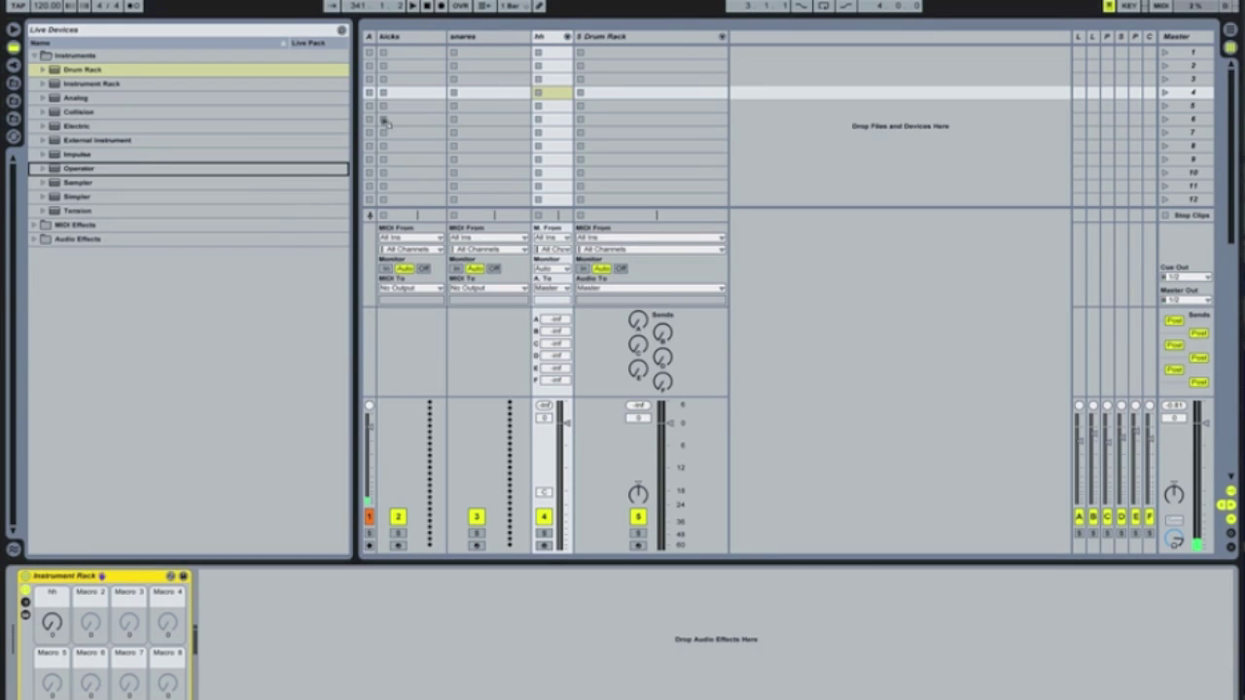
pyautogui.click(613, 37)
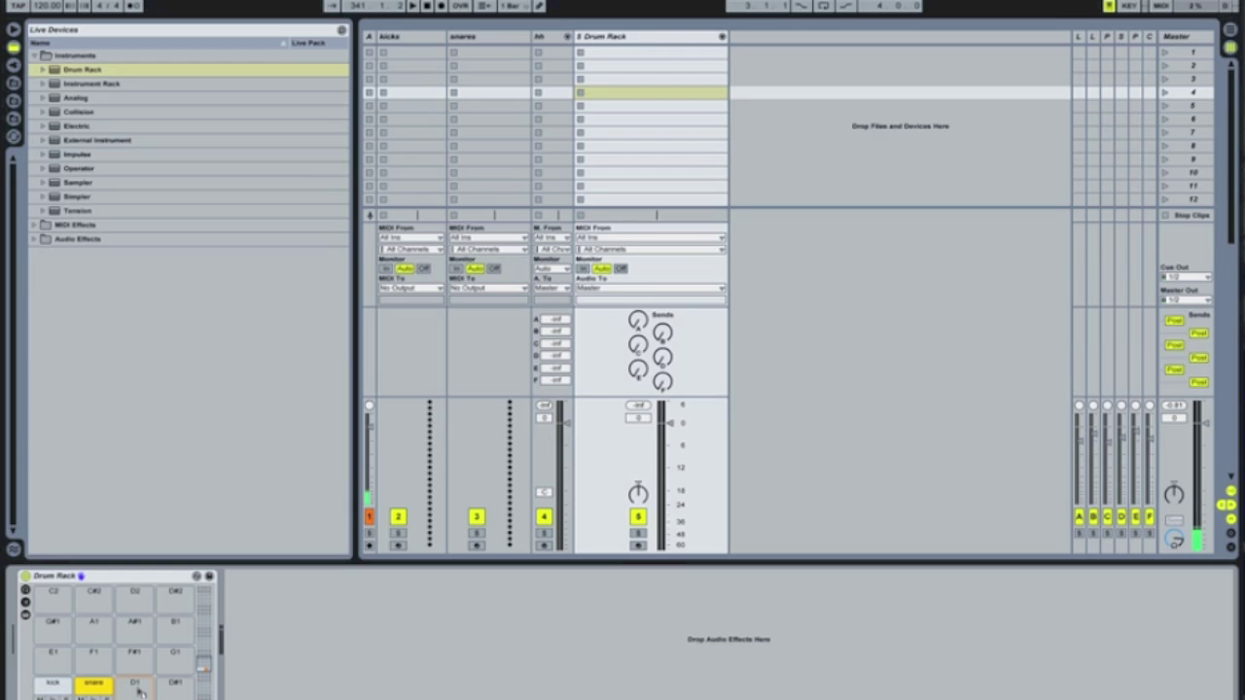
pyautogui.moveTo(137, 688); pyautogui.dragTo(138, 691)
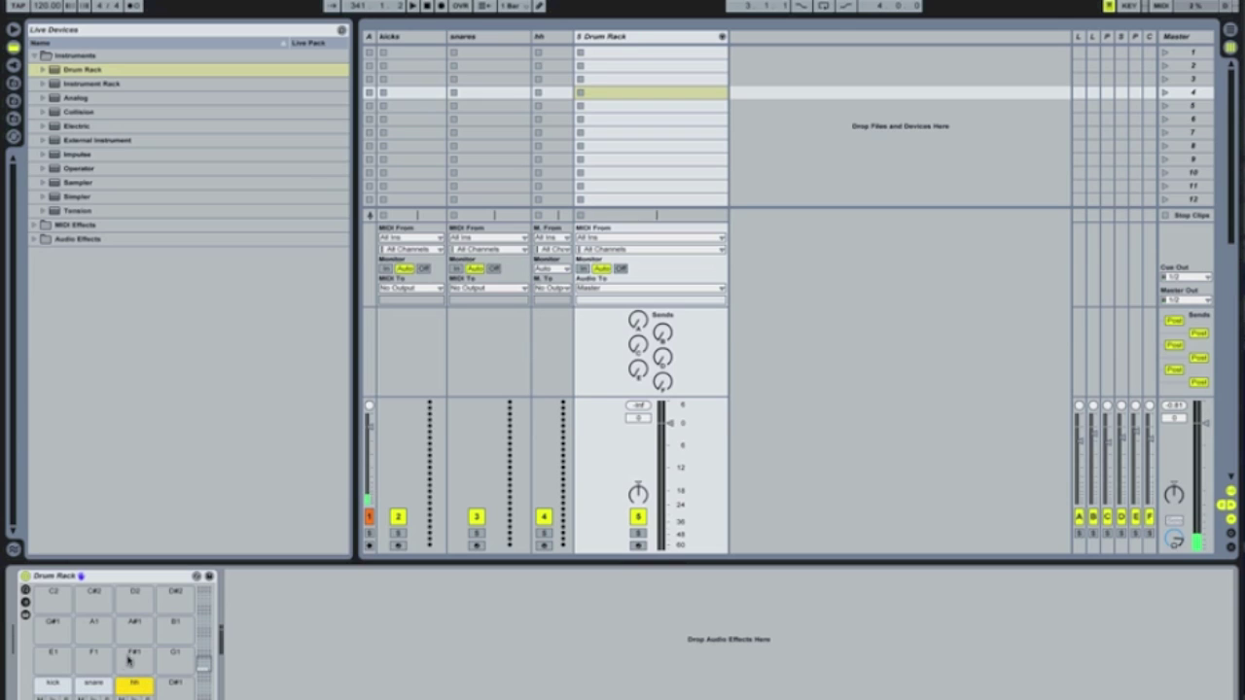
# Show the Drum Rack's chain list and check the Instrument Racks nested in the kick, snare and hh chains.
pyautogui.click(26, 603)
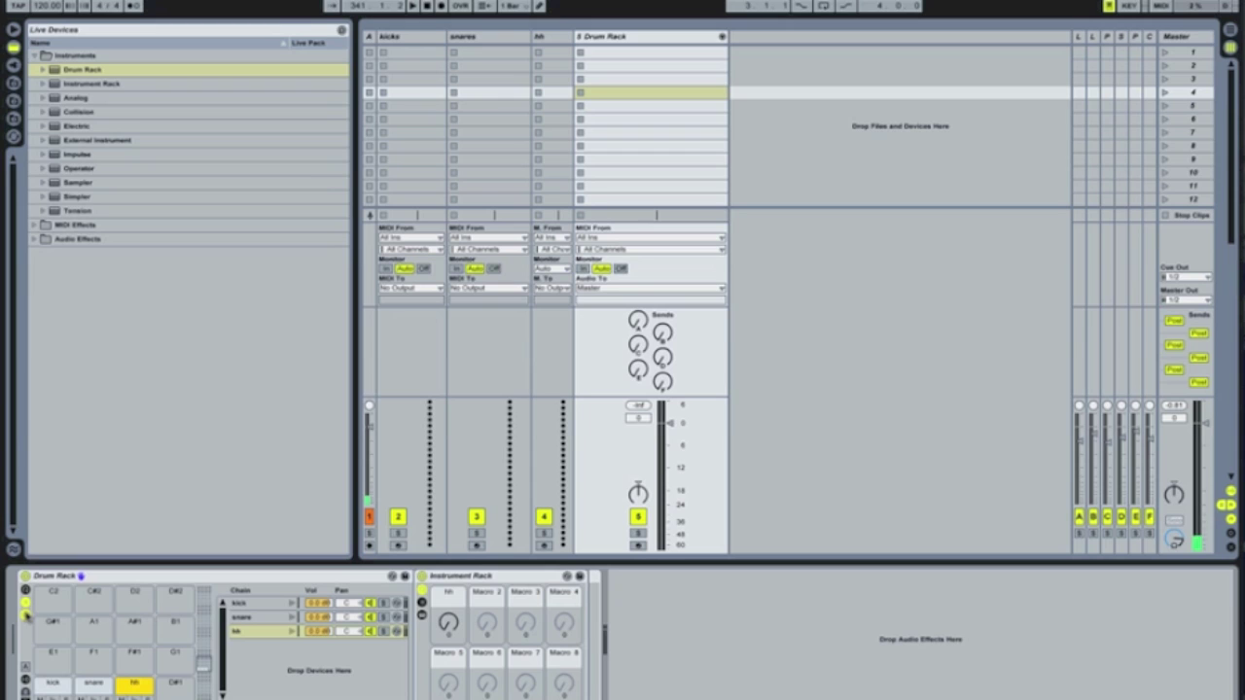
pyautogui.click(421, 615)
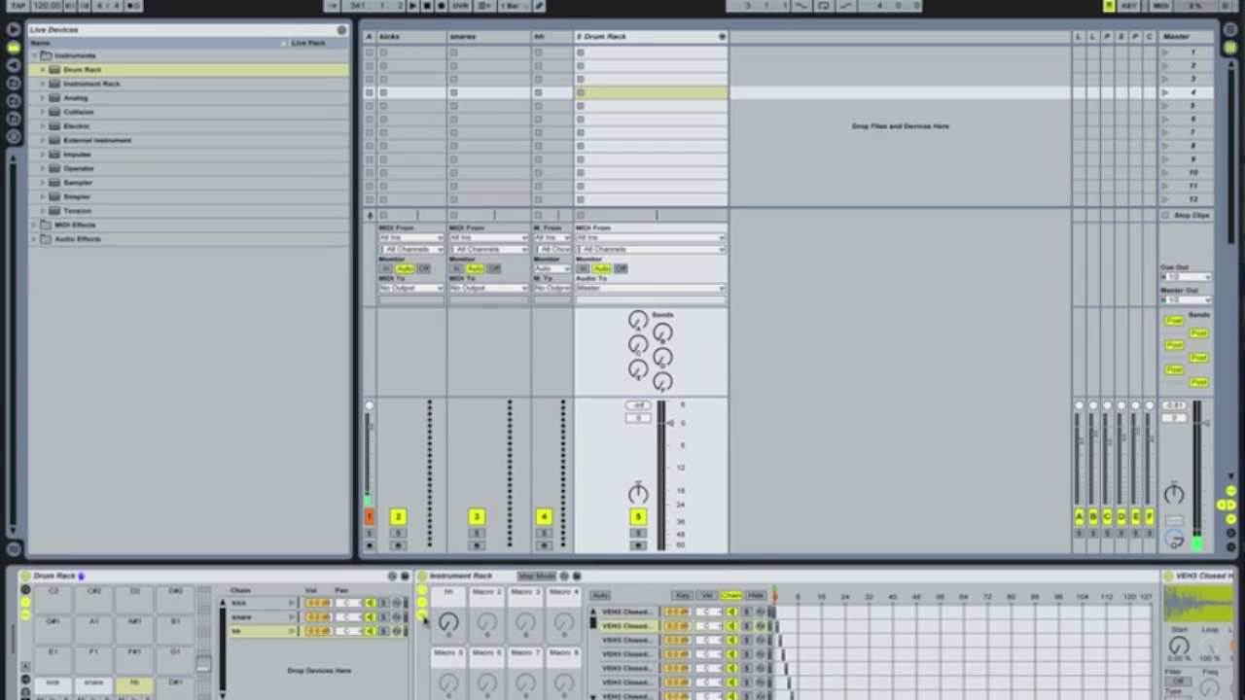
pyautogui.click(421, 615)
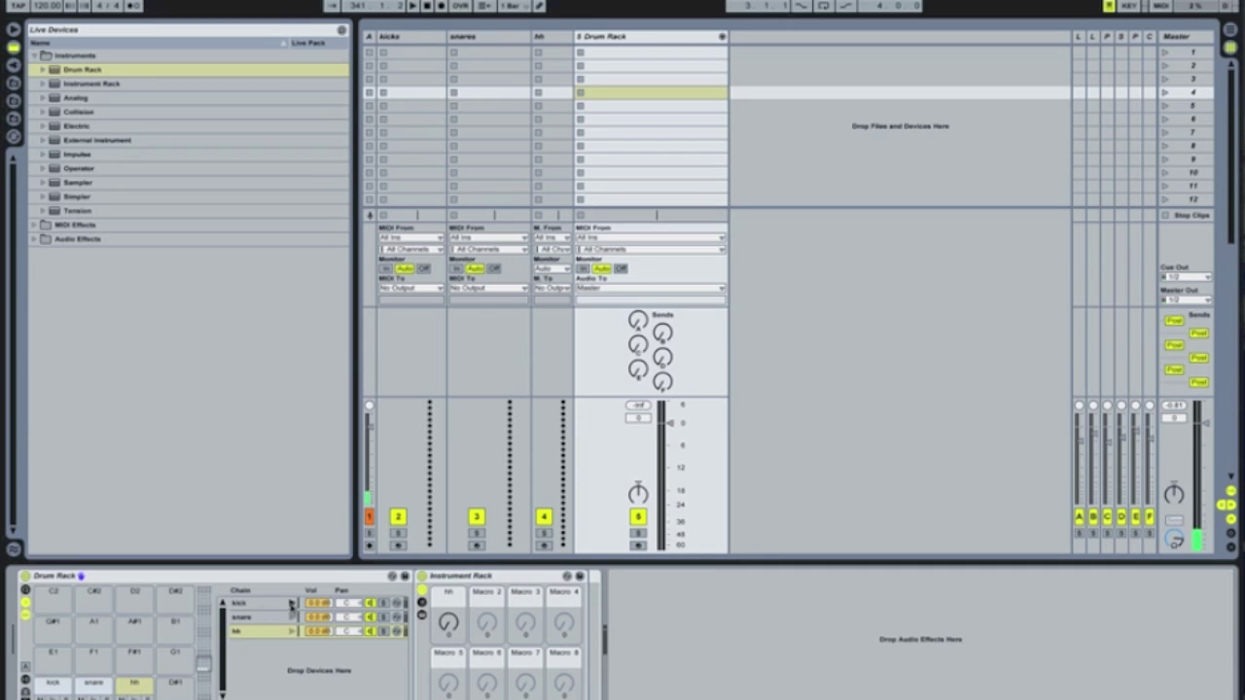
pyautogui.click(251, 603)
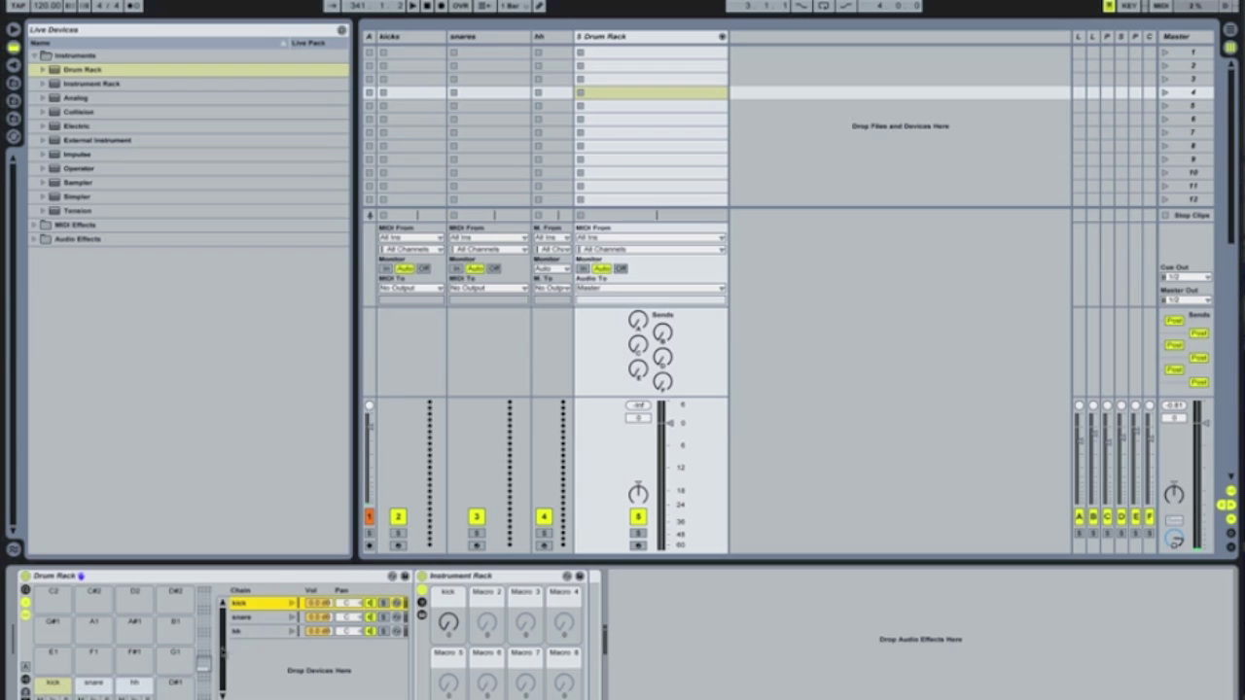
pyautogui.click(250, 618)
pyautogui.click(249, 630)
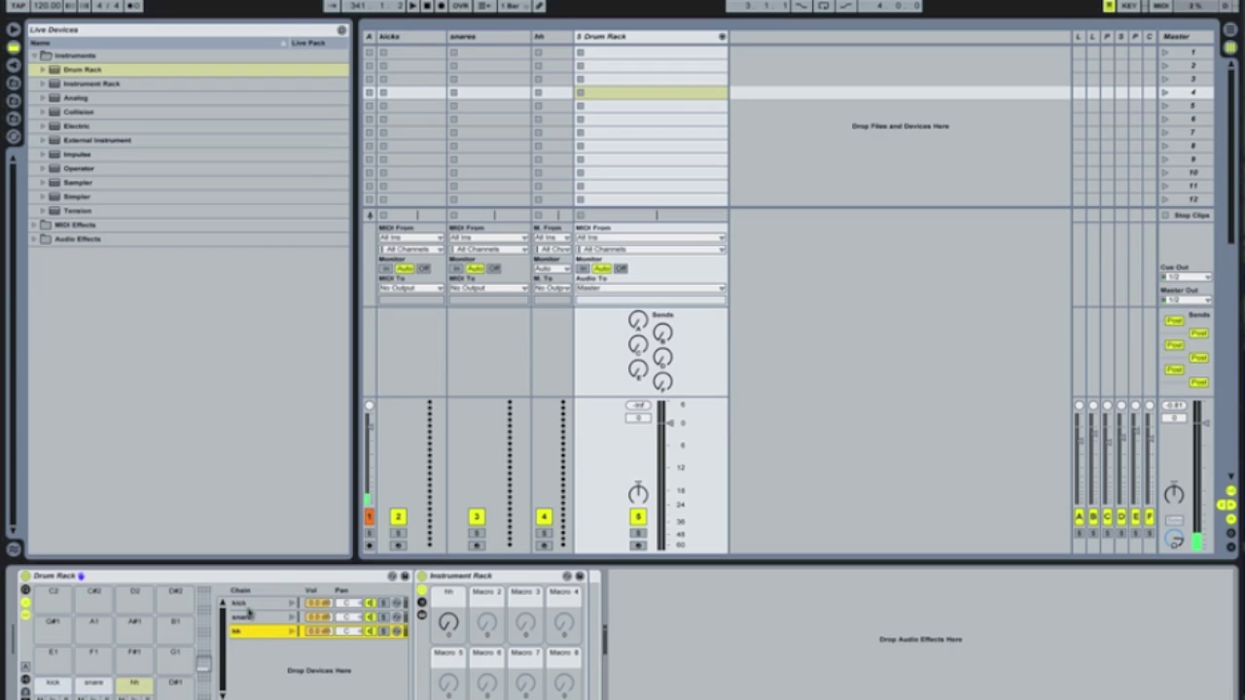
pyautogui.click(251, 603)
pyautogui.click(251, 616)
pyautogui.click(251, 630)
# Map the kick, snares and hh macros of the nested Instrument Racks to the Drum Rack's Macros 1, 2 and 3.
pyautogui.click(25, 590)
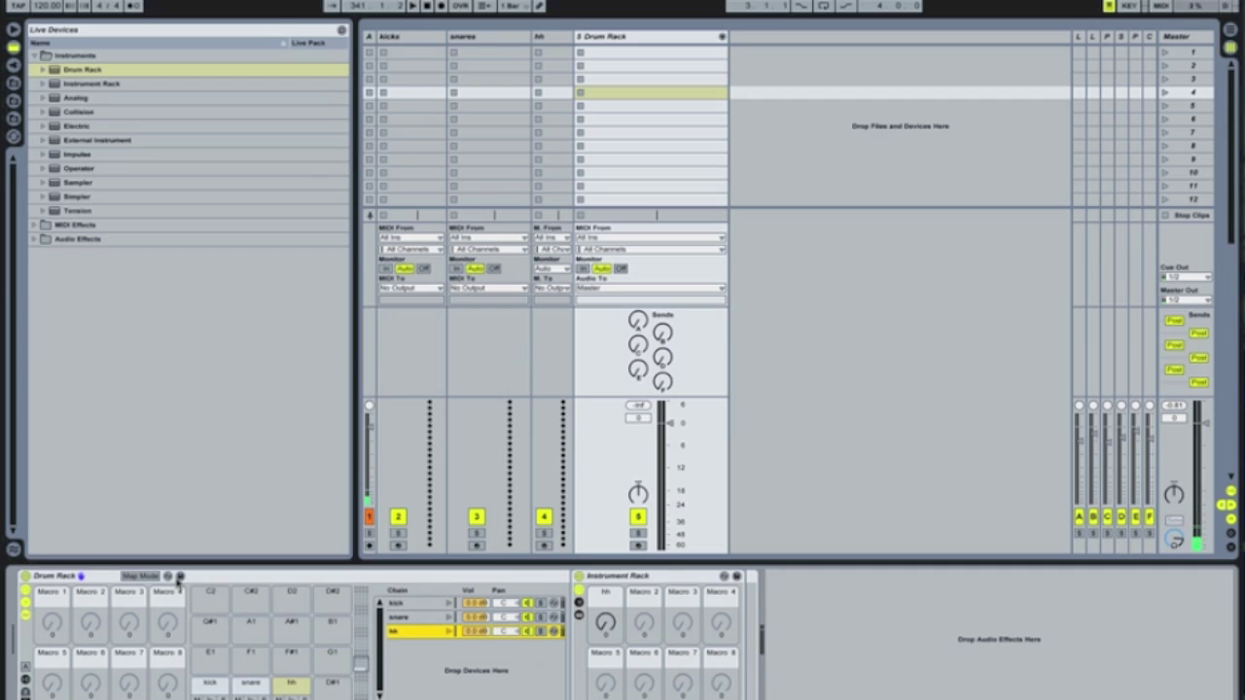
pyautogui.click(143, 577)
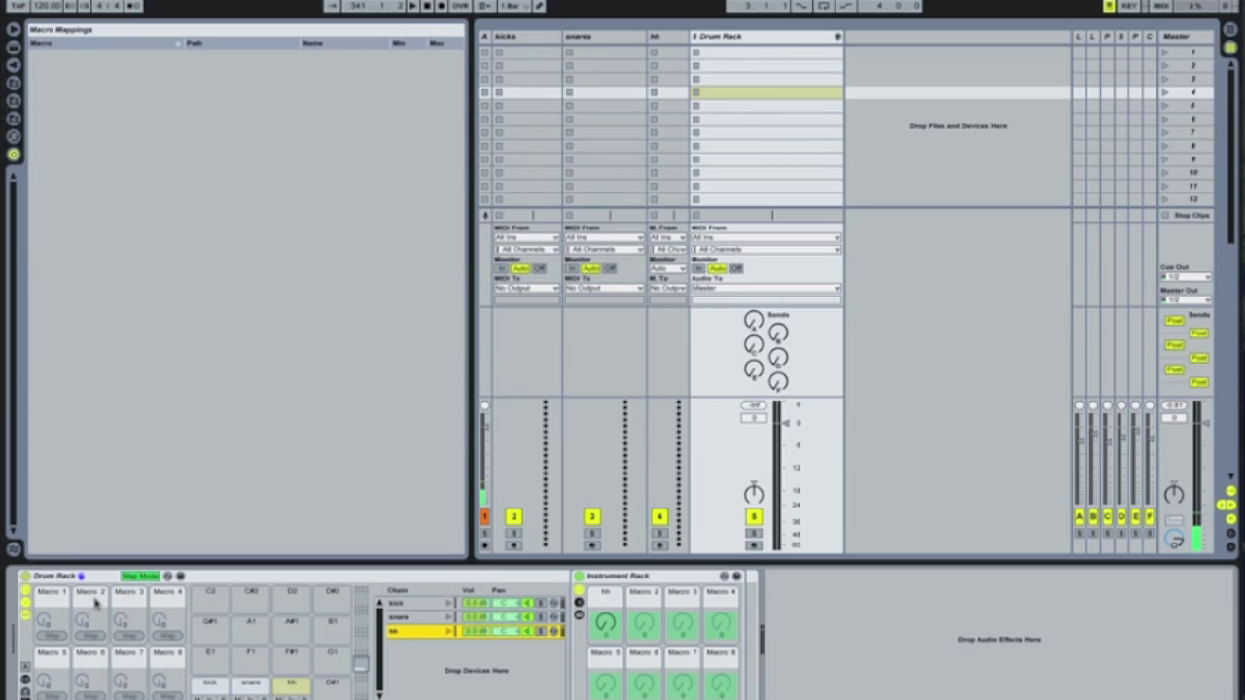
pyautogui.click(409, 602)
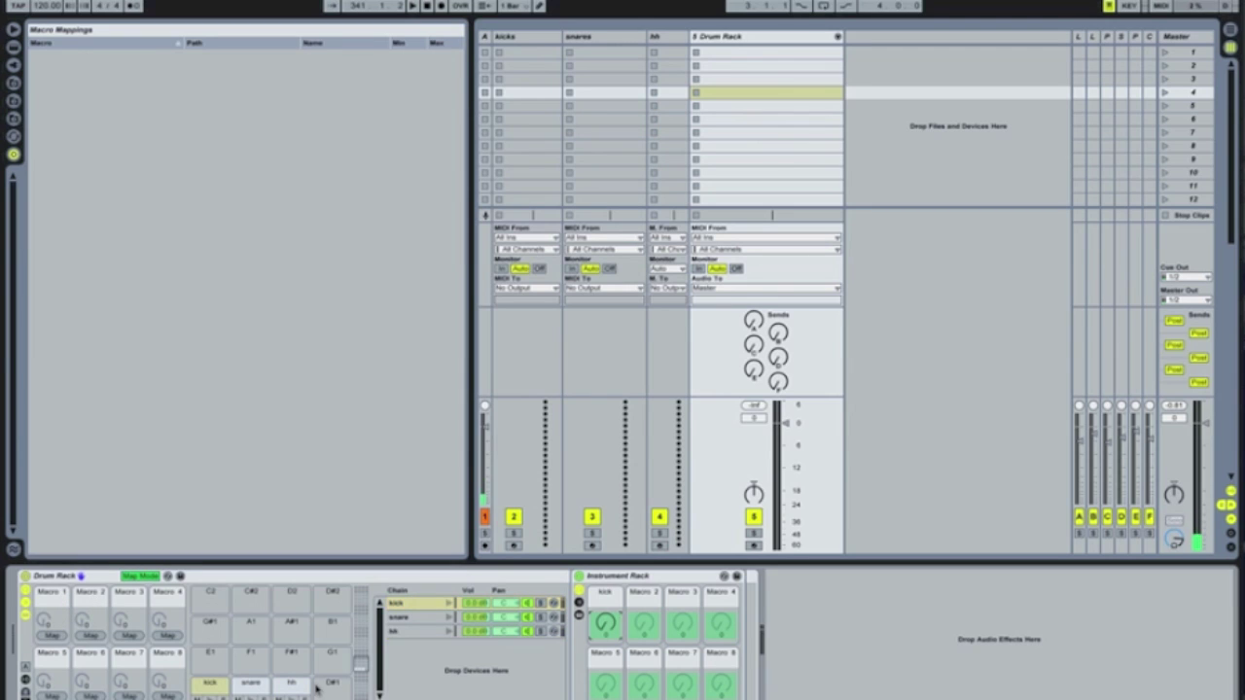
pyautogui.click(52, 635)
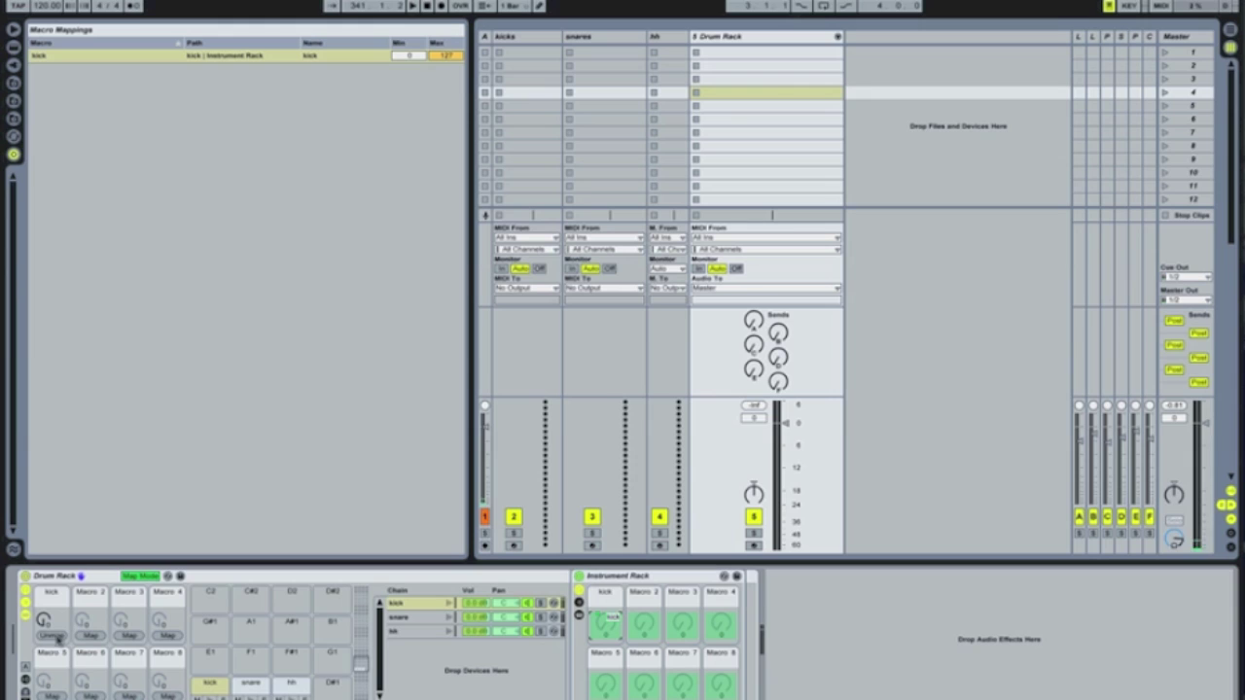
pyautogui.click(406, 618)
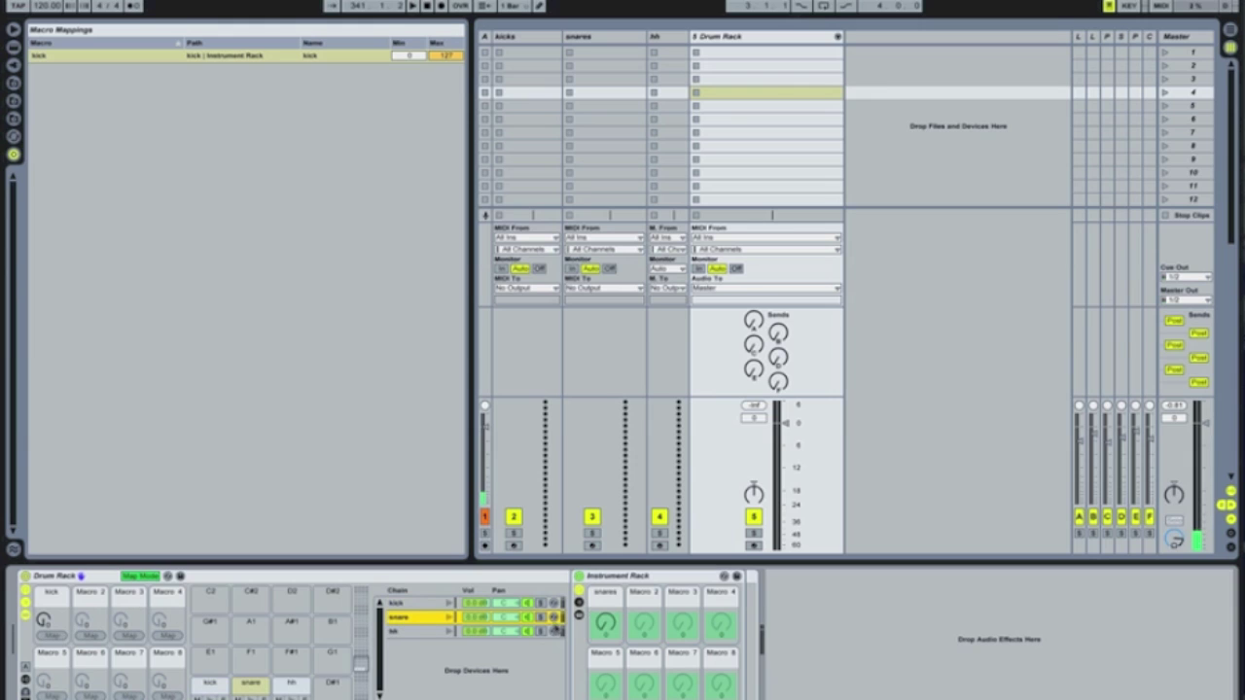
pyautogui.click(91, 635)
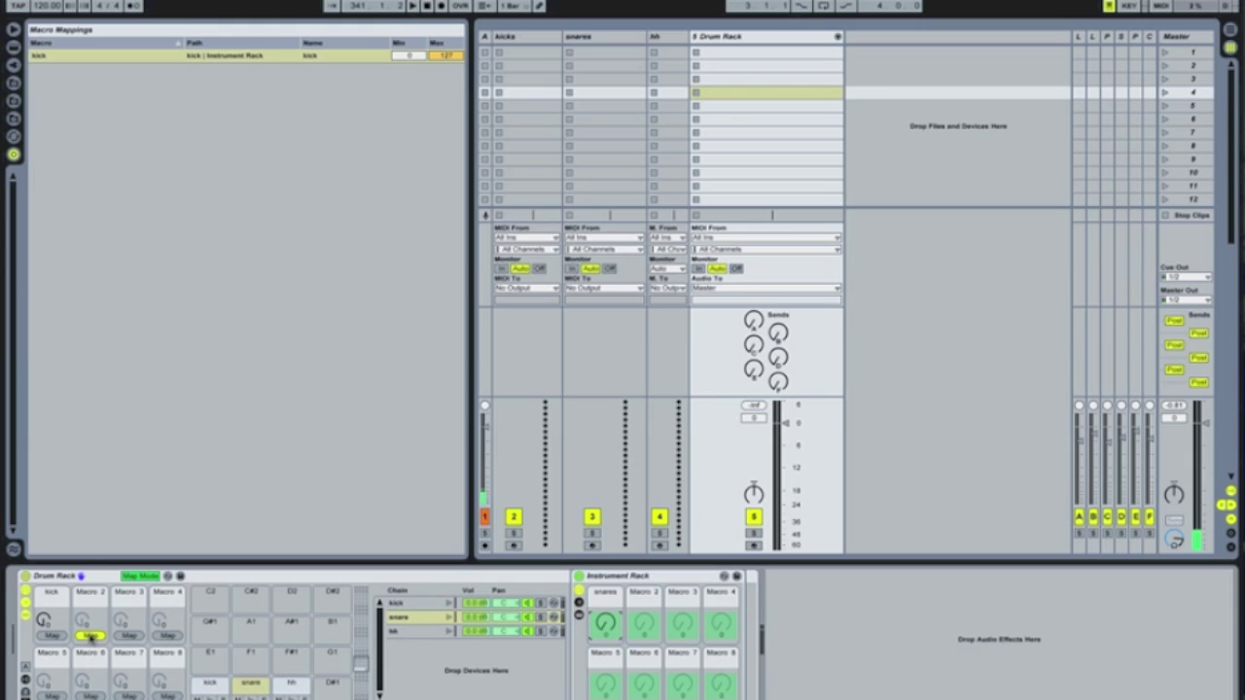
pyautogui.click(396, 632)
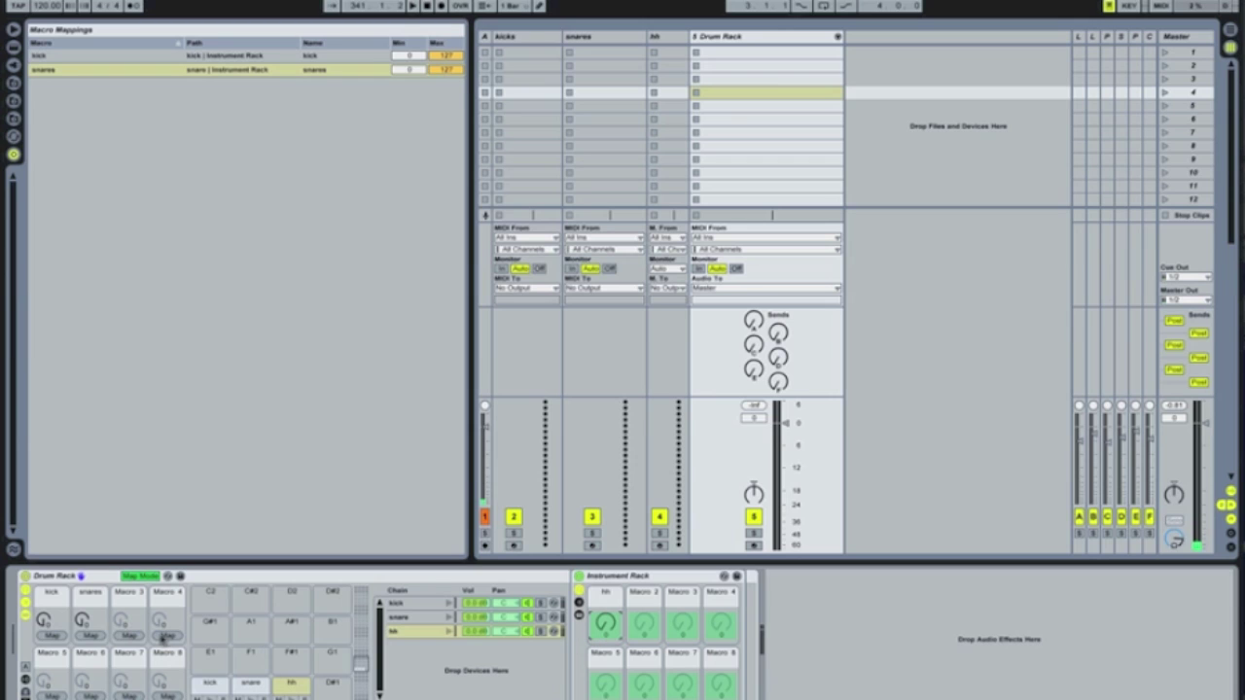
pyautogui.click(130, 636)
pyautogui.click(140, 576)
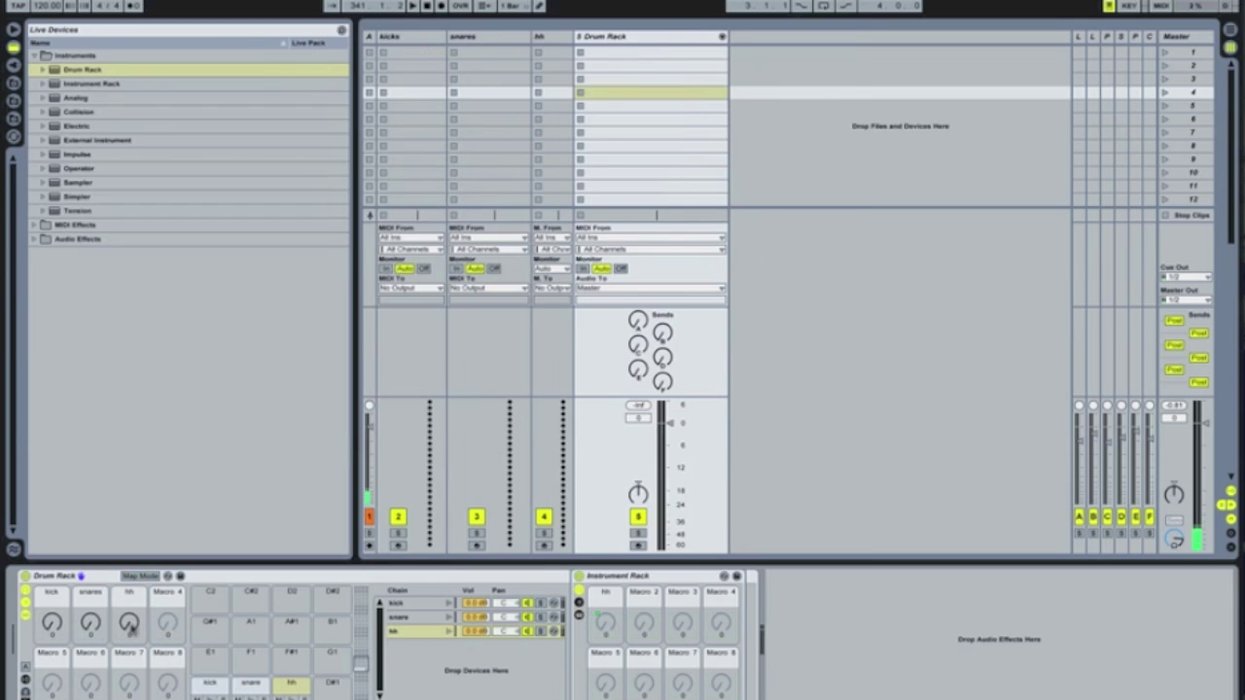
# Audition the kick and hh pads of the Drum Rack.
pyautogui.click(222, 688)
pyautogui.click(304, 689)
pyautogui.click(303, 689)
# Create a MIDI clip in the Drum Rack track's first slot and add kick notes on all four beats.
pyautogui.doubleClick(611, 53)
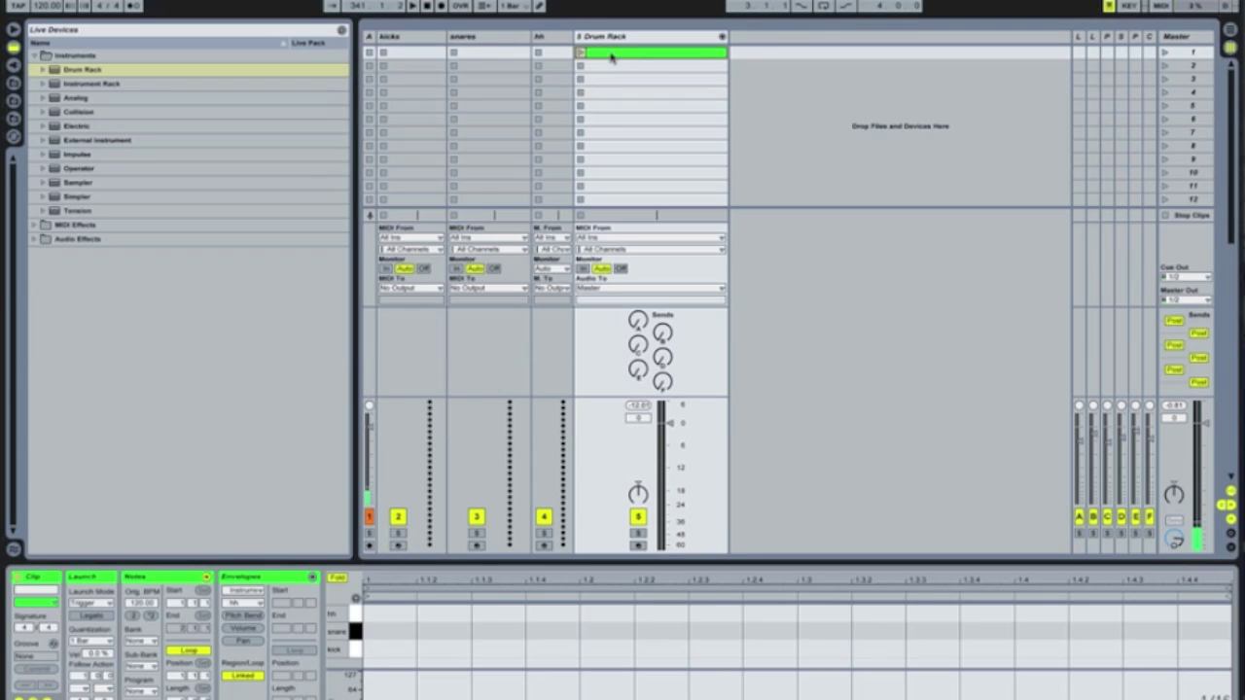
pyautogui.doubleClick(408, 649)
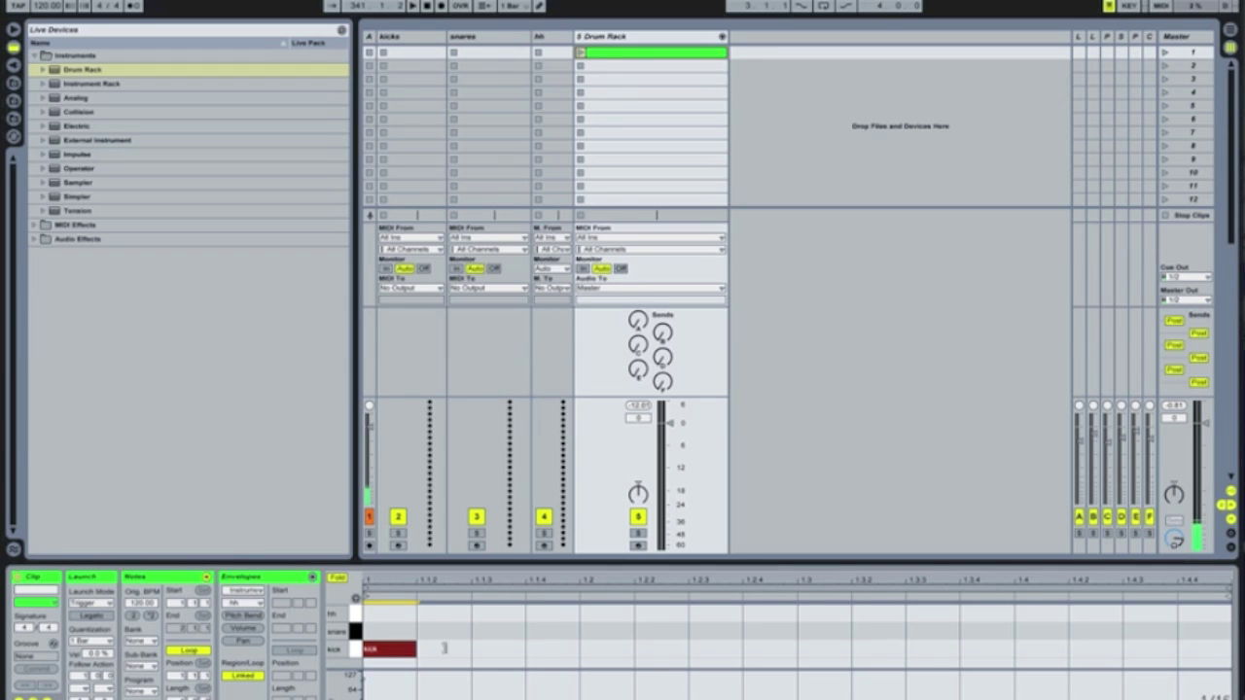
pyautogui.doubleClick(601, 645)
pyautogui.doubleClick(821, 644)
pyautogui.doubleClick(1025, 650)
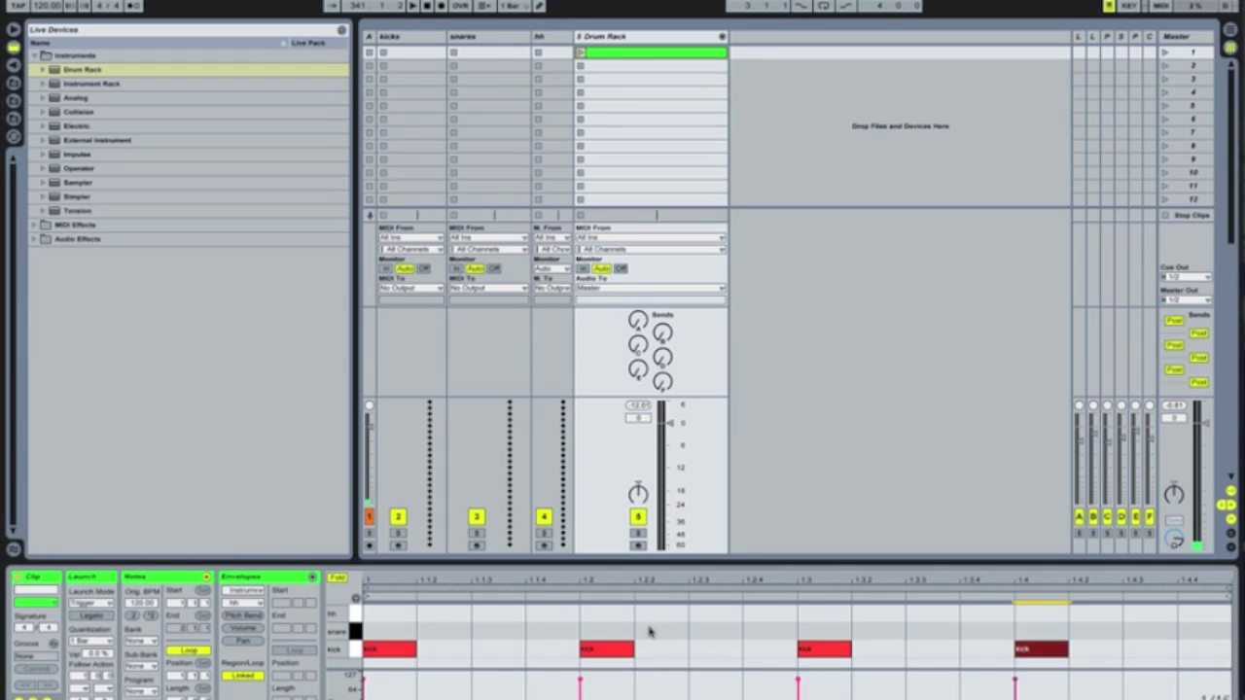
# Add hh notes on the four offbeats of the clip, at 1.1.3, 1.2.3, 1.3.3 and 1.4.3.
pyautogui.doubleClick(494, 615)
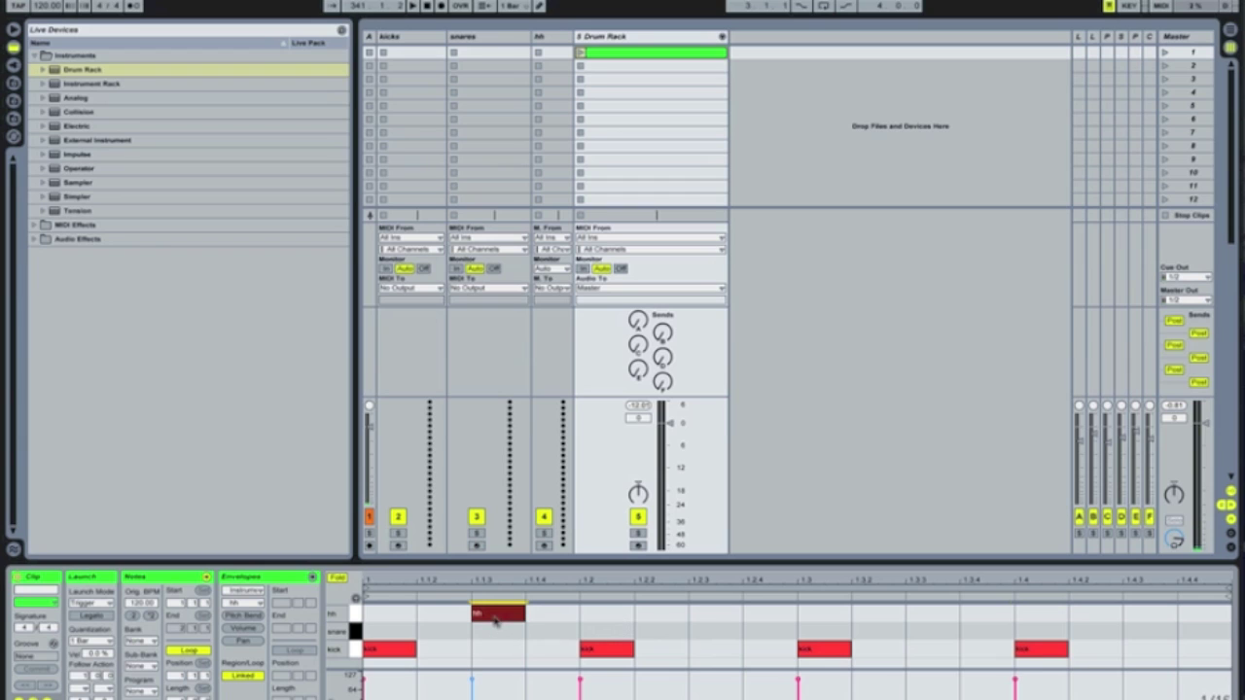
pyautogui.doubleClick(724, 614)
pyautogui.click(924, 620)
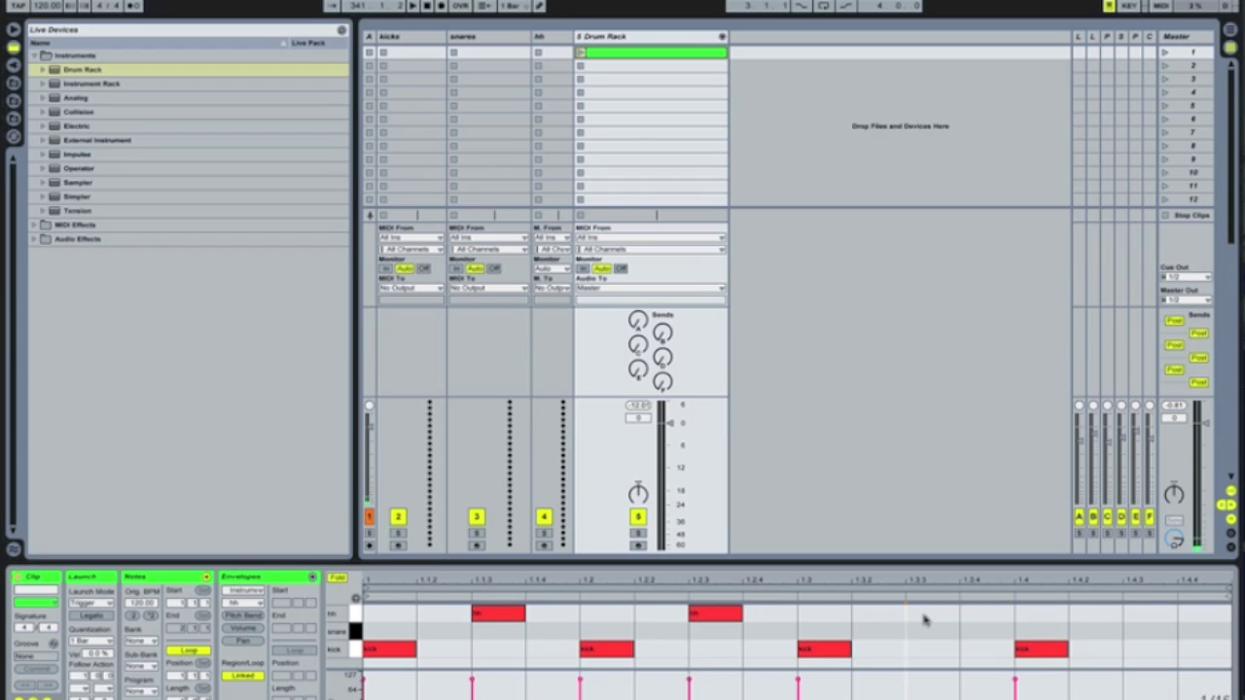
pyautogui.doubleClick(923, 619)
pyautogui.doubleClick(1155, 616)
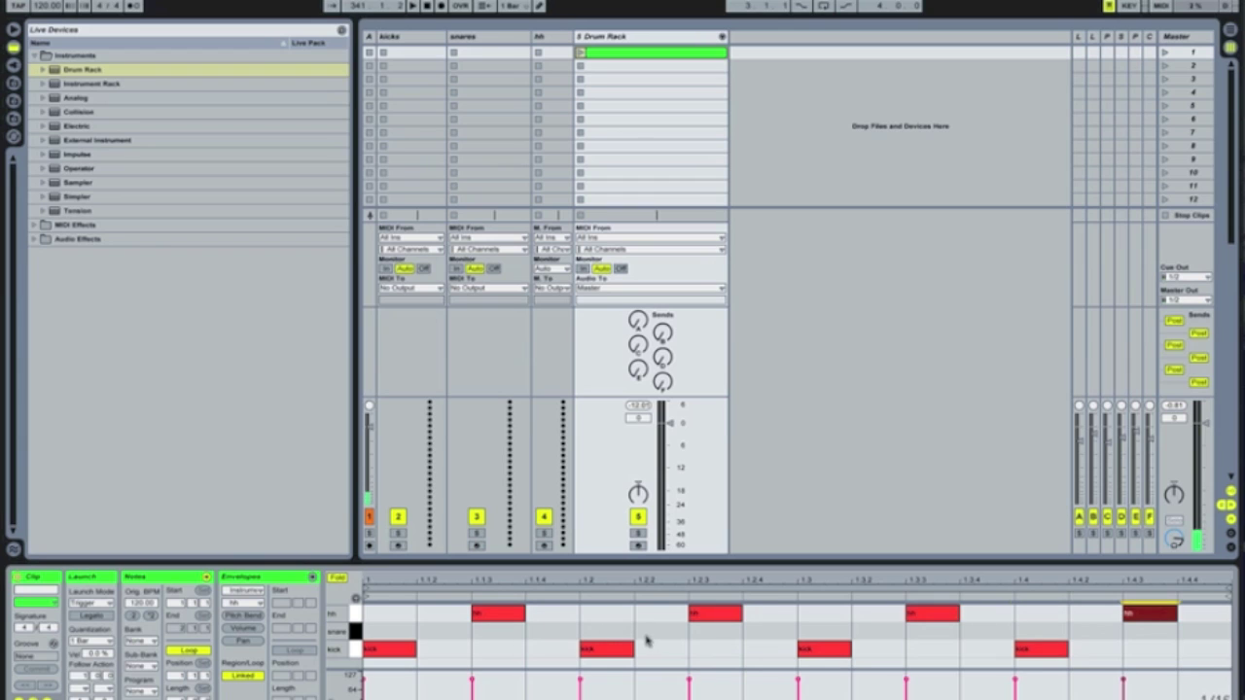
# Add snare notes on beats 1.2 and 1.4 of the clip.
pyautogui.click(603, 631)
pyautogui.doubleClick(603, 631)
pyautogui.doubleClick(1054, 631)
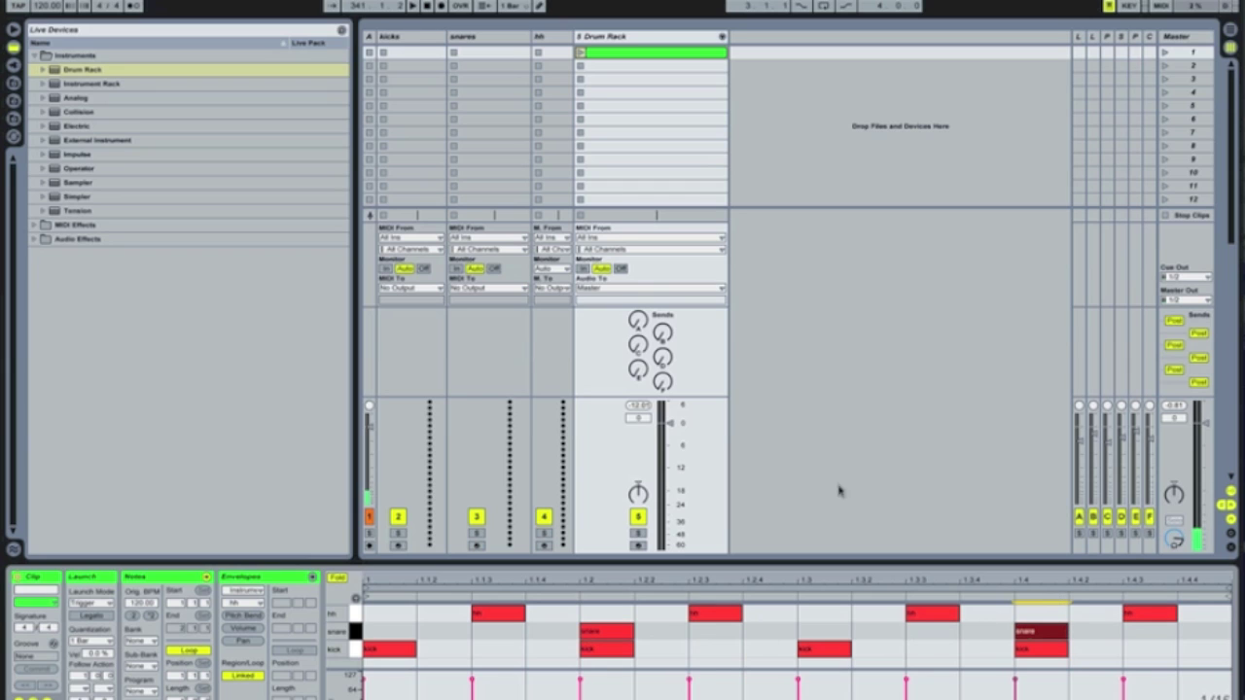
# Launch the drum clip, show the Drum Rack device and lower its track volume to -24.3 dB.
pyautogui.click(581, 52)
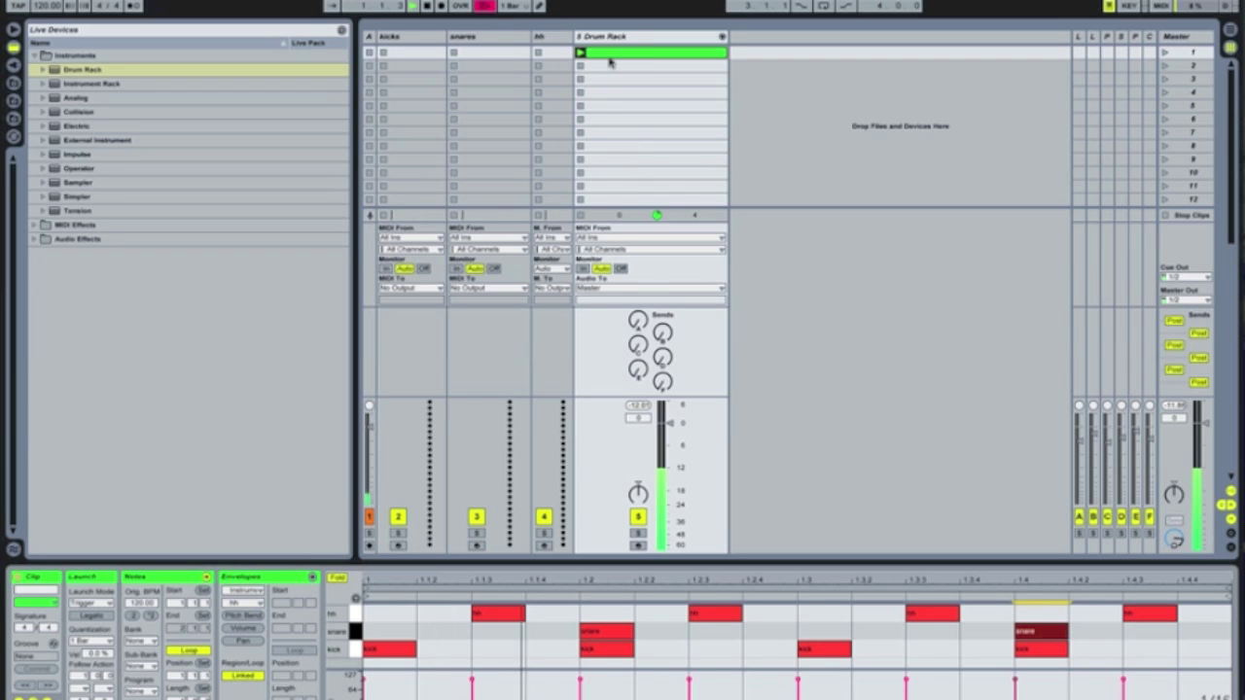
pyautogui.click(622, 37)
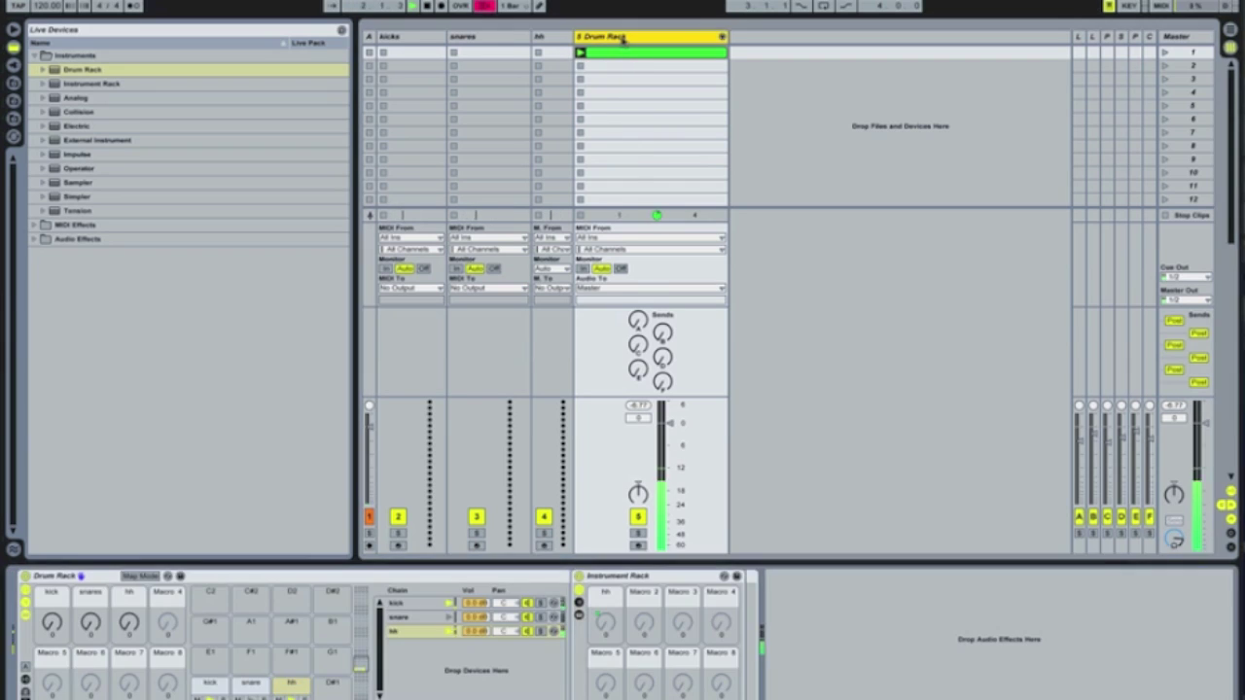
pyautogui.moveTo(661, 420); pyautogui.dragTo(669, 503)
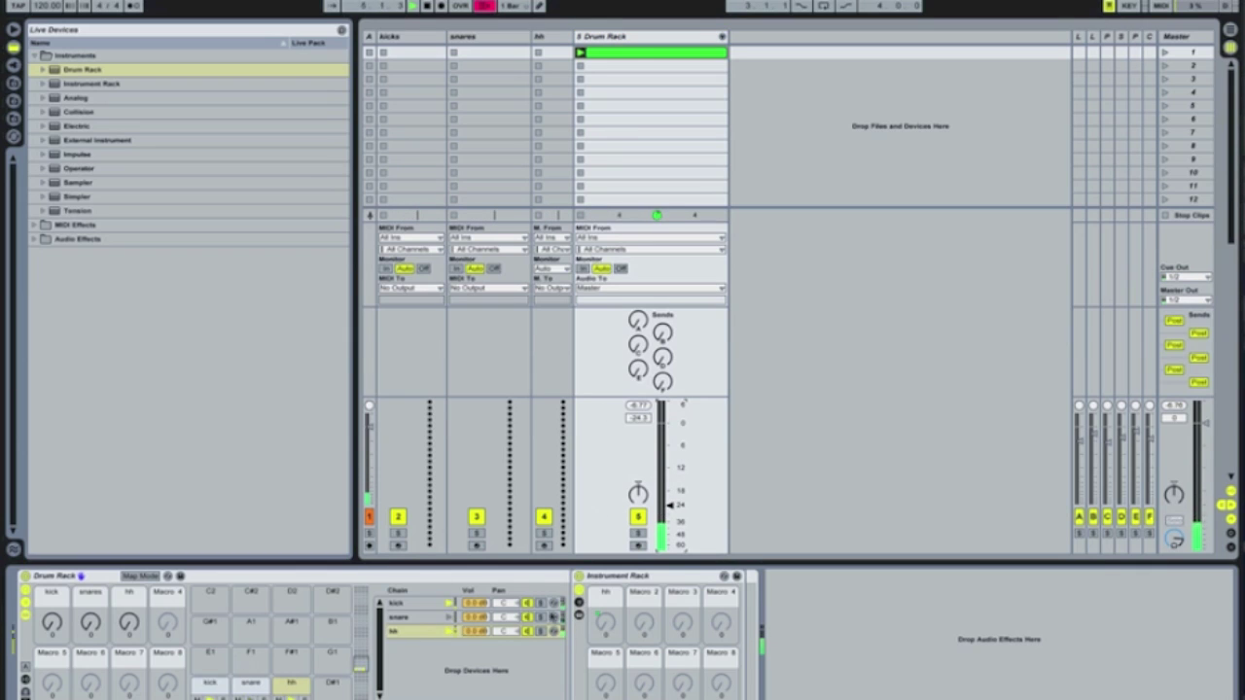
# Expand the nested Instrument Rack and try other samples with the kick macro at 13, snares at 7 and hh at 8.
pyautogui.click(763, 637)
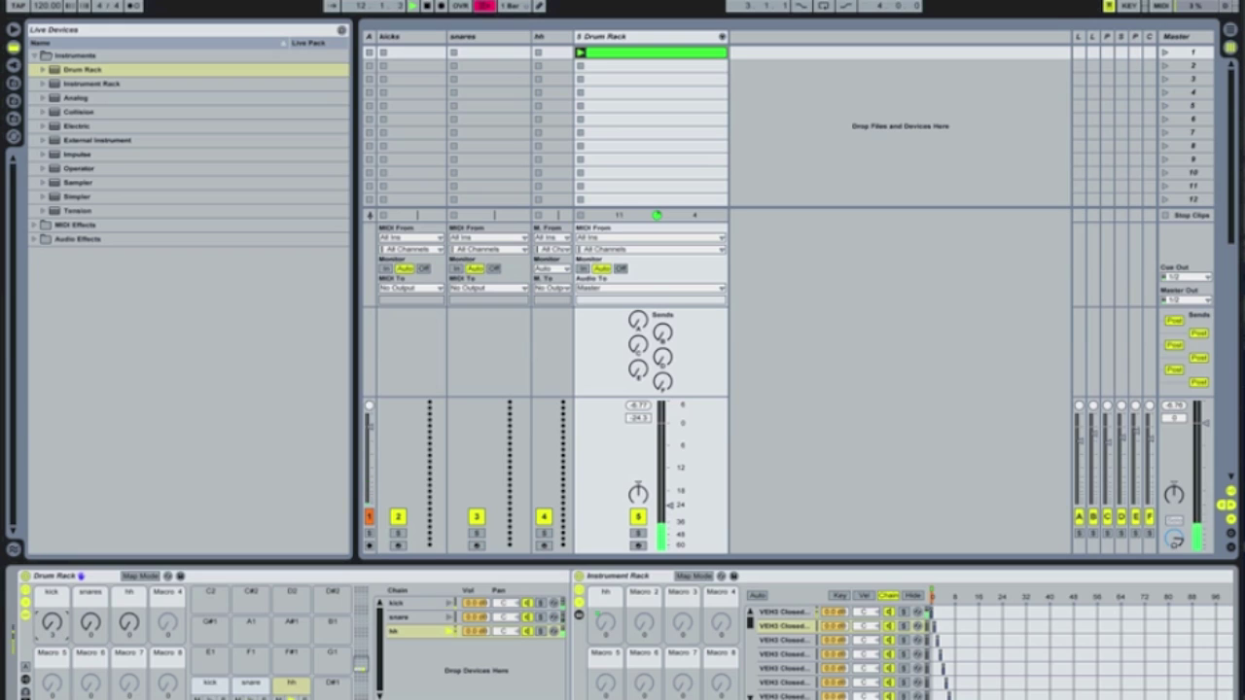
pyautogui.click(402, 604)
pyautogui.click(53, 628)
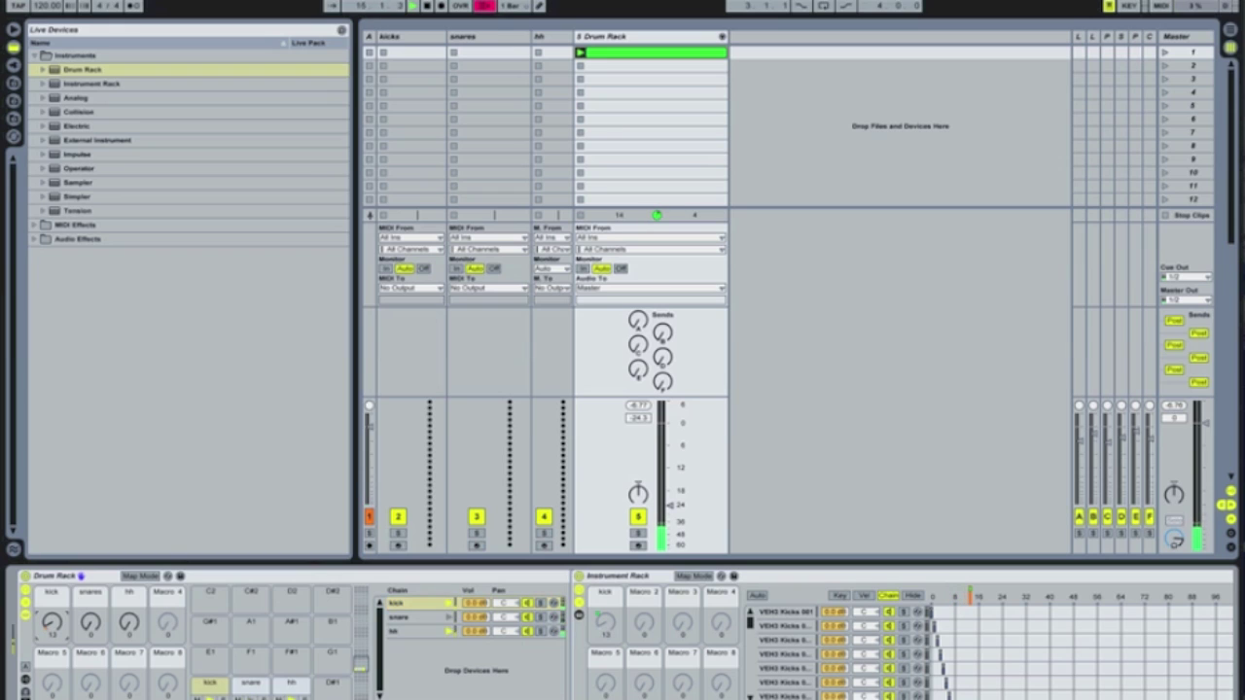
pyautogui.click(396, 617)
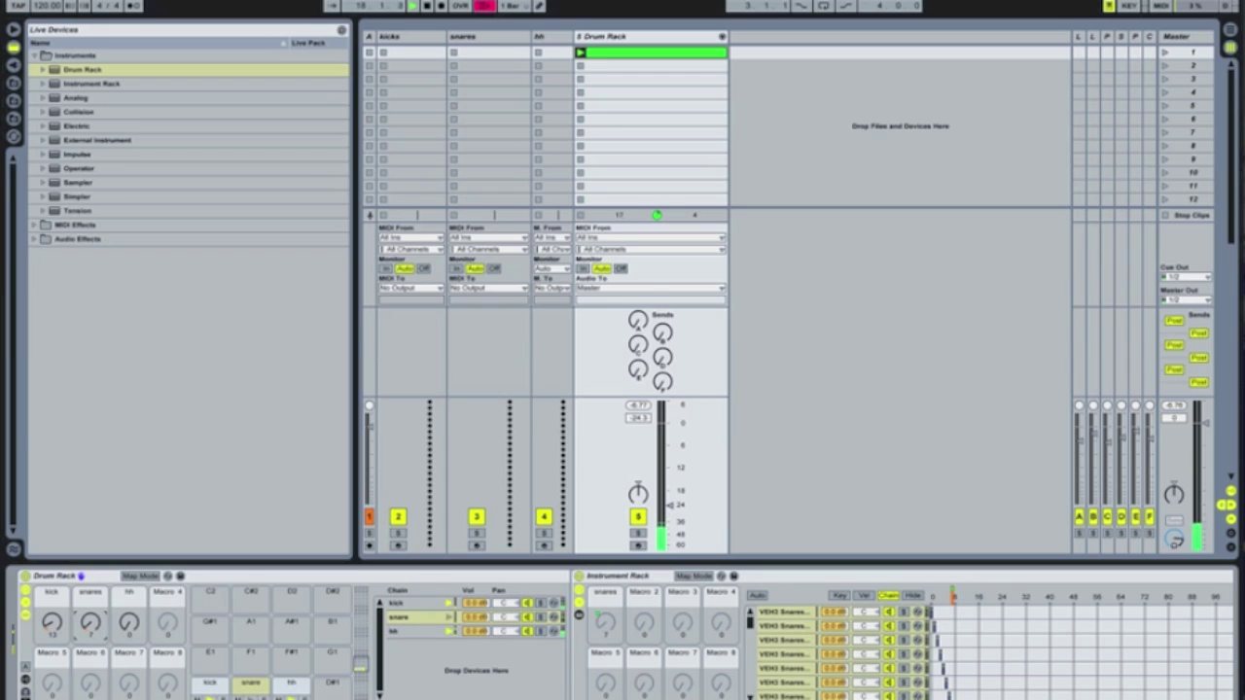
pyautogui.click(416, 634)
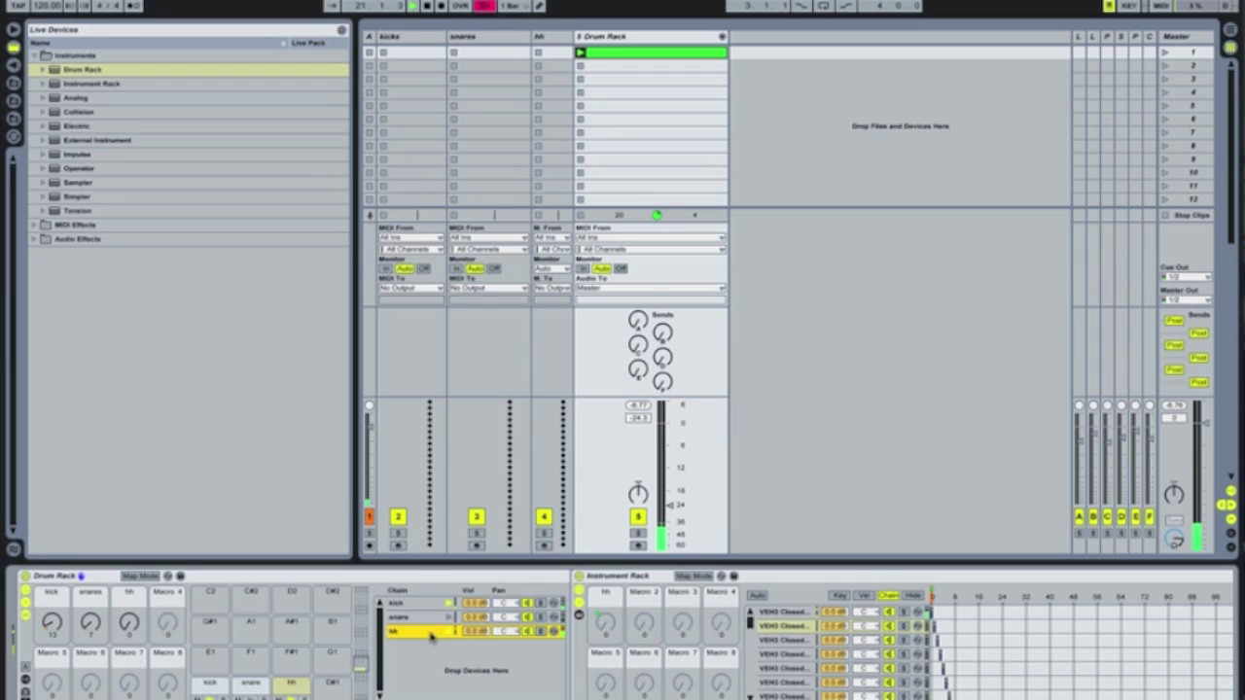
pyautogui.click(133, 623)
# Collapse the Drum Rack to its macros and pads by hiding the nested devices and the chain list.
pyautogui.click(25, 615)
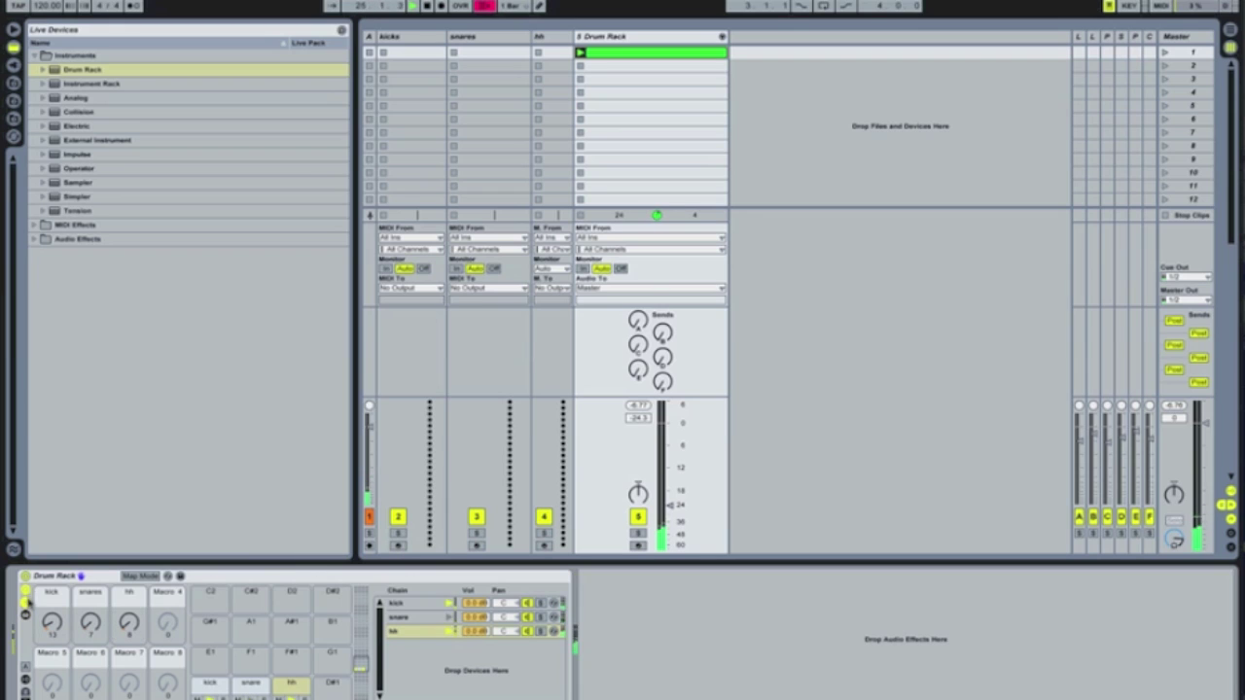
pyautogui.click(26, 603)
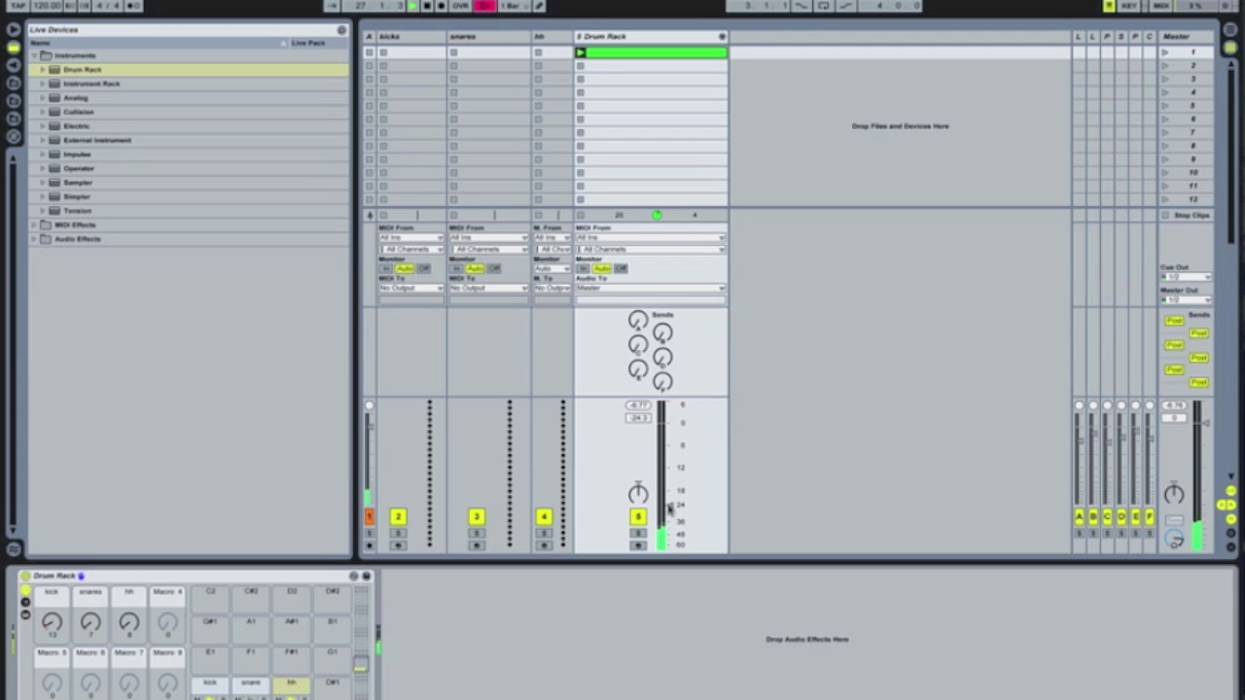
# Set the song tempo to 128 BPM and raise the Drum Rack track volume to -11.3 dB.
pyautogui.moveTo(47, 5); pyautogui.dragTo(47, 3)
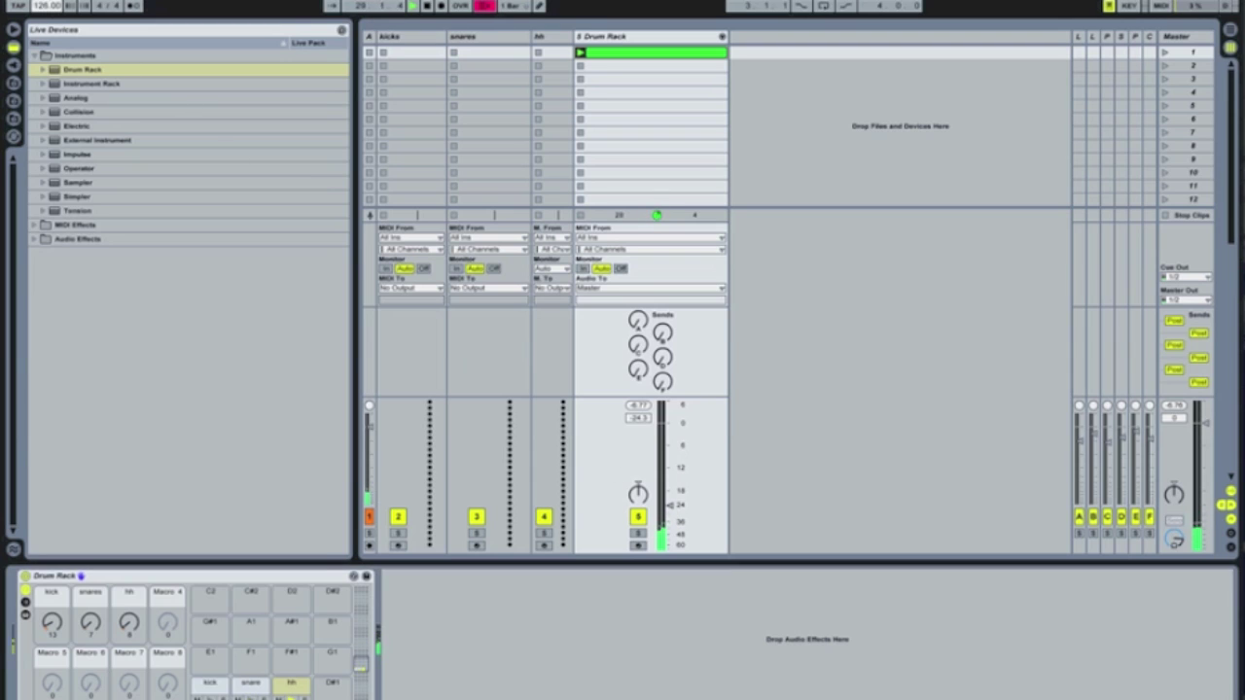
pyautogui.moveTo(672, 507); pyautogui.dragTo(669, 471)
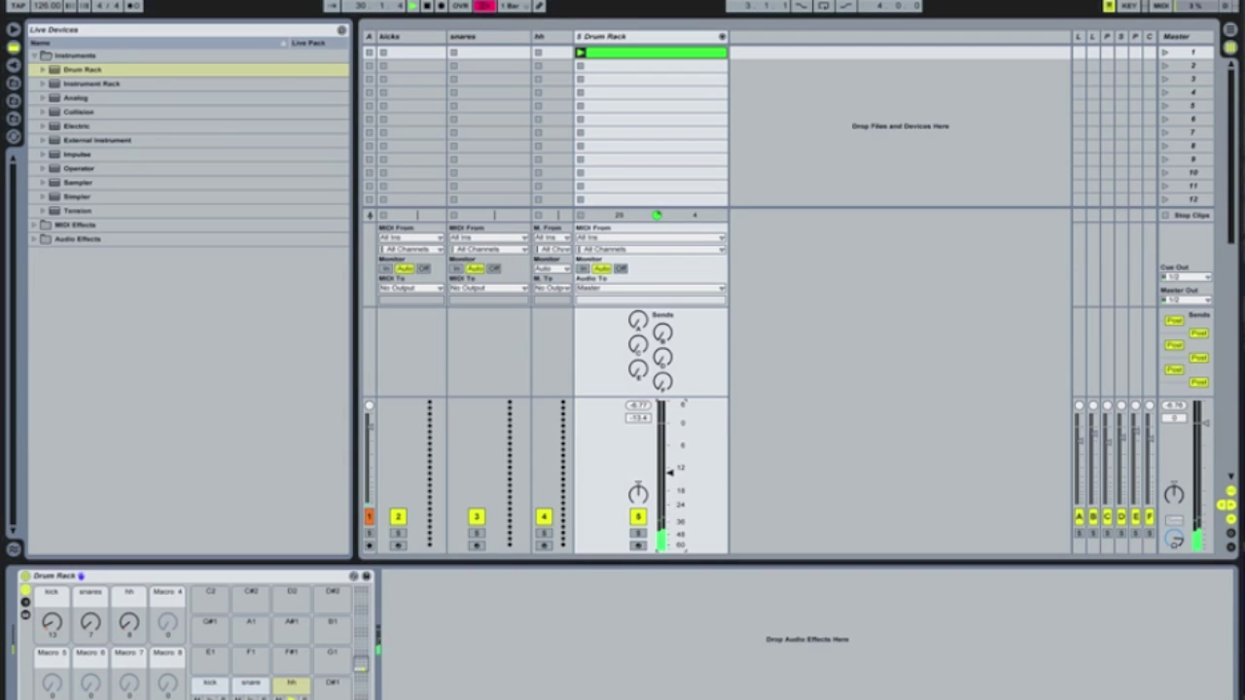
pyautogui.click(636, 39)
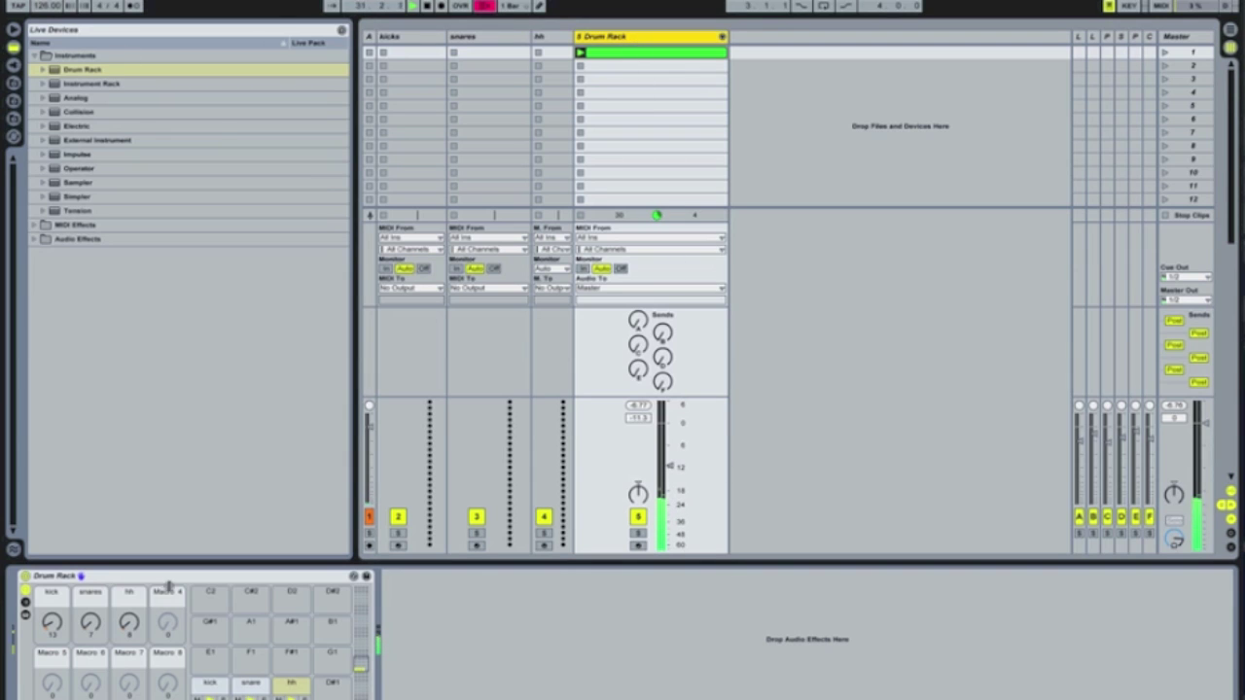
# Switch drum samples during playback by setting the kick macro to 27, the snares macro to 28 and the hh macro to 97.
pyautogui.click(51, 624)
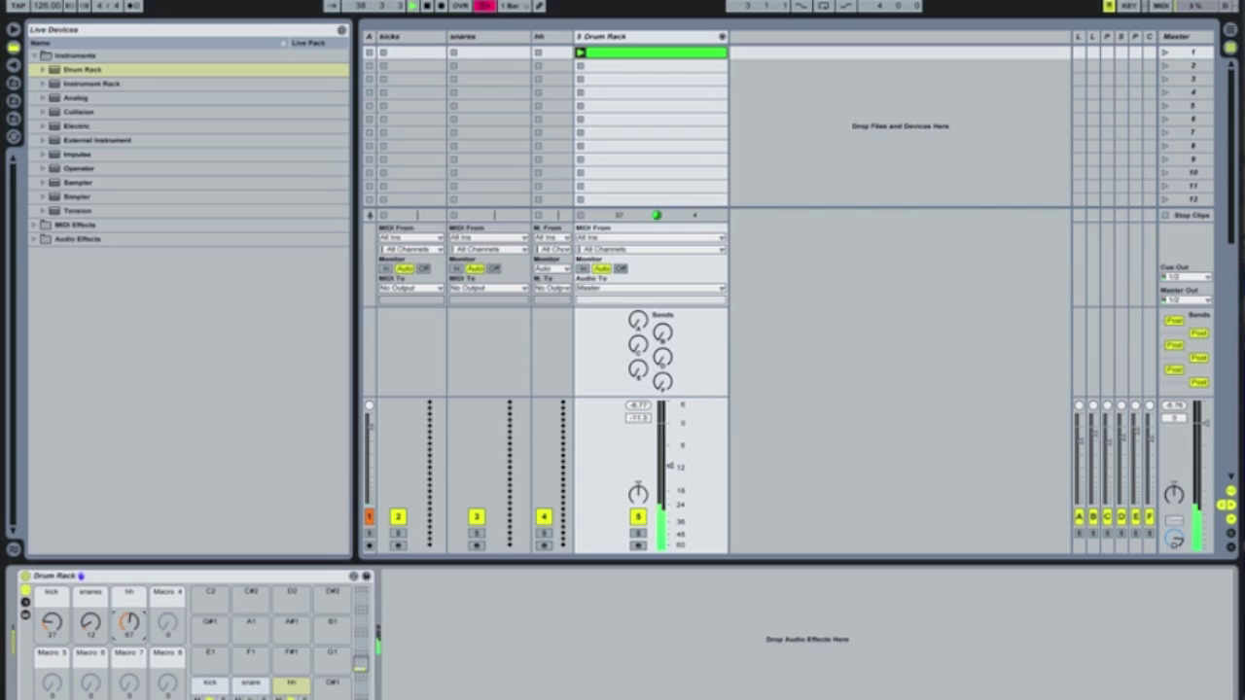
pyautogui.moveTo(130, 629); pyautogui.dragTo(129, 612)
pyautogui.moveTo(89, 623); pyautogui.dragTo(89, 616)
# Duplicate the hh pad onto the D#1 pad and show the Drum Rack's chain list and nested devices.
pyautogui.click(635, 40)
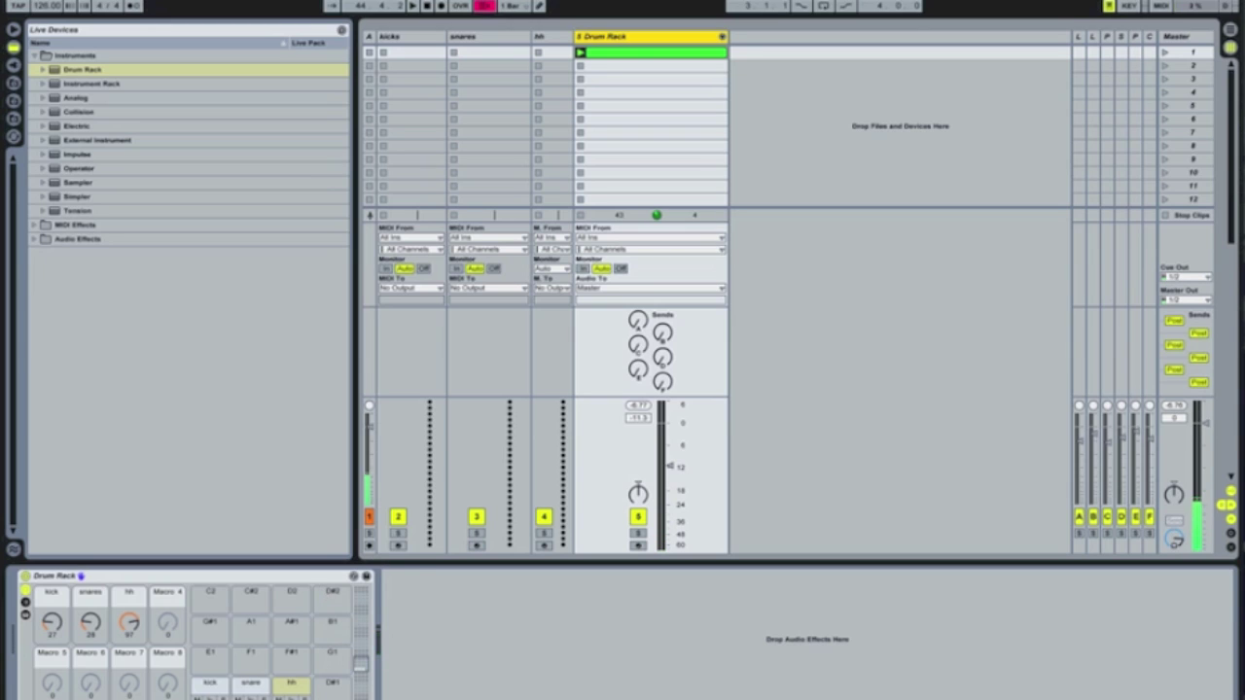
pyautogui.click(295, 685)
pyautogui.rightClick(294, 686)
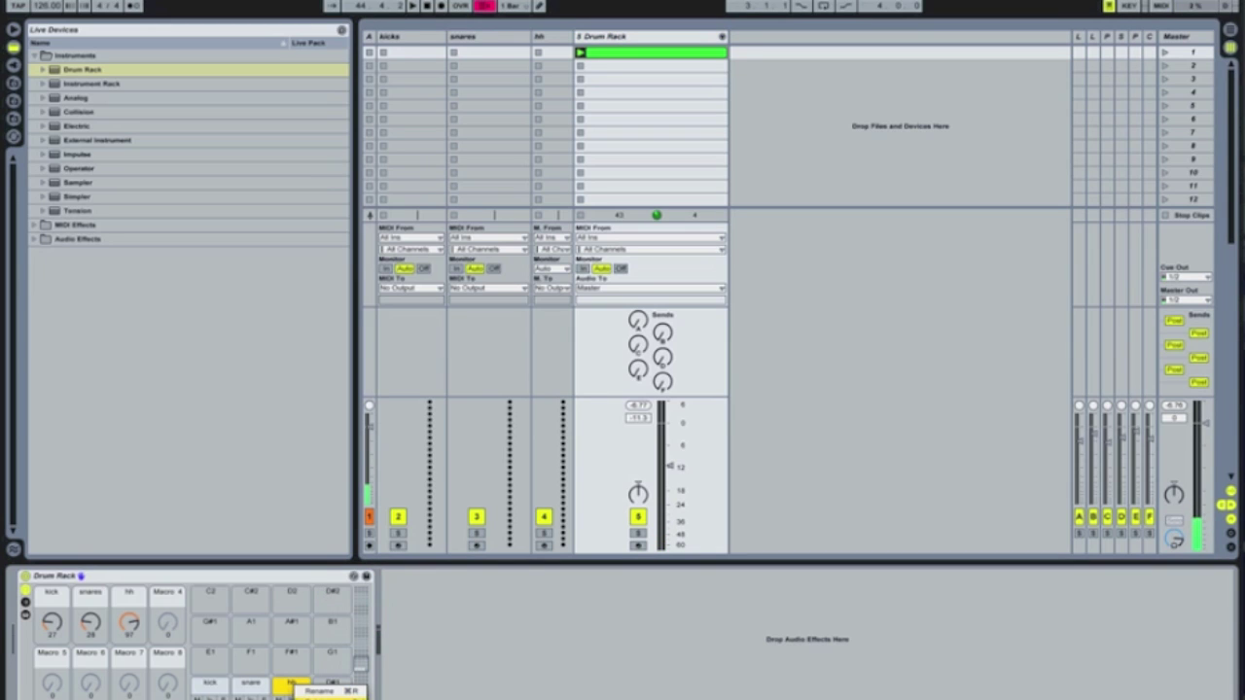
pyautogui.click(289, 689)
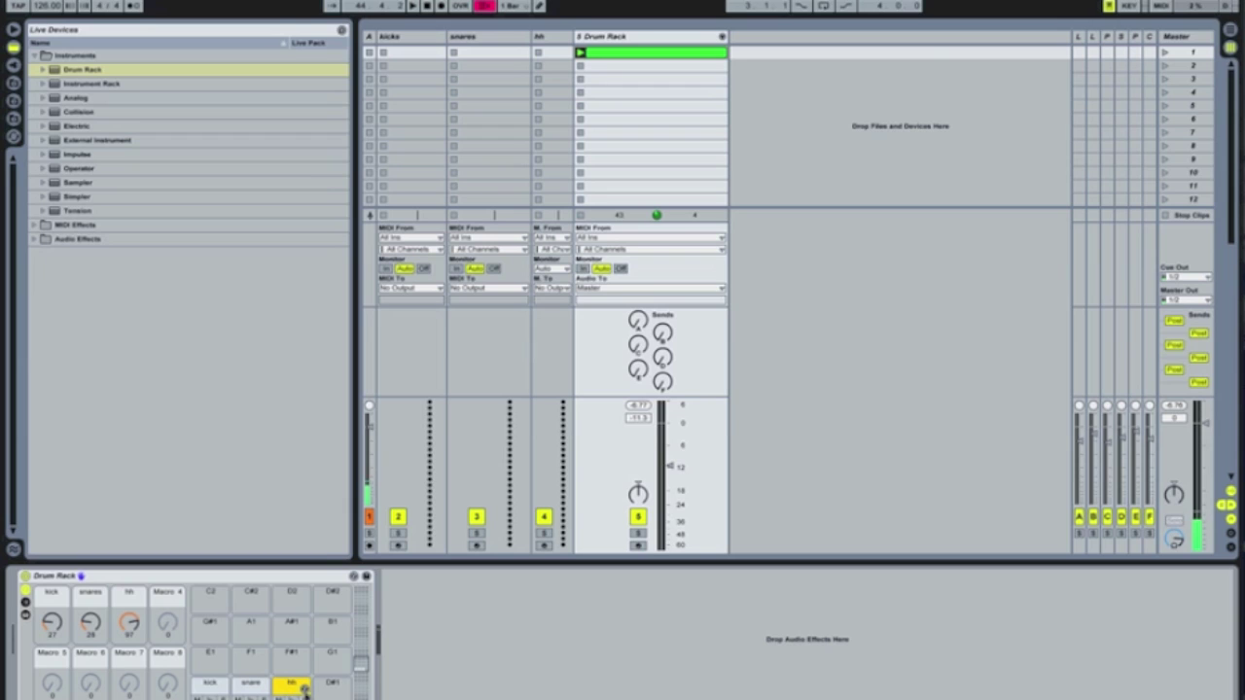
pyautogui.press('Return')
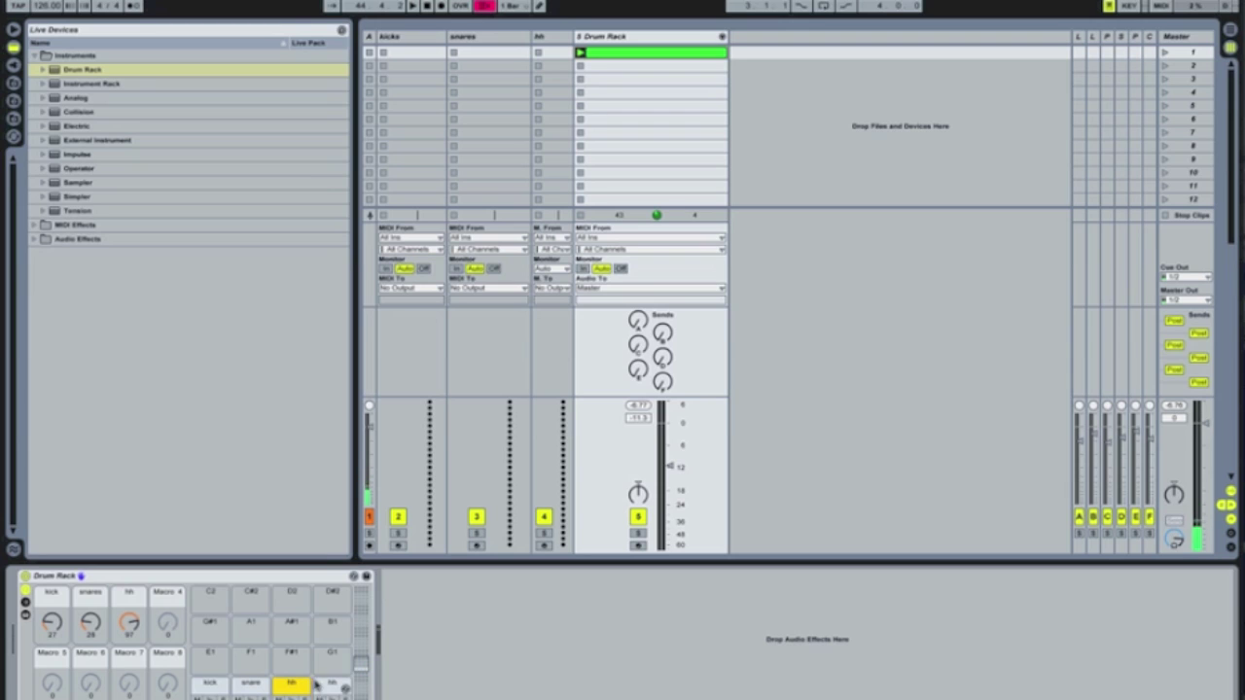
pyautogui.click(25, 614)
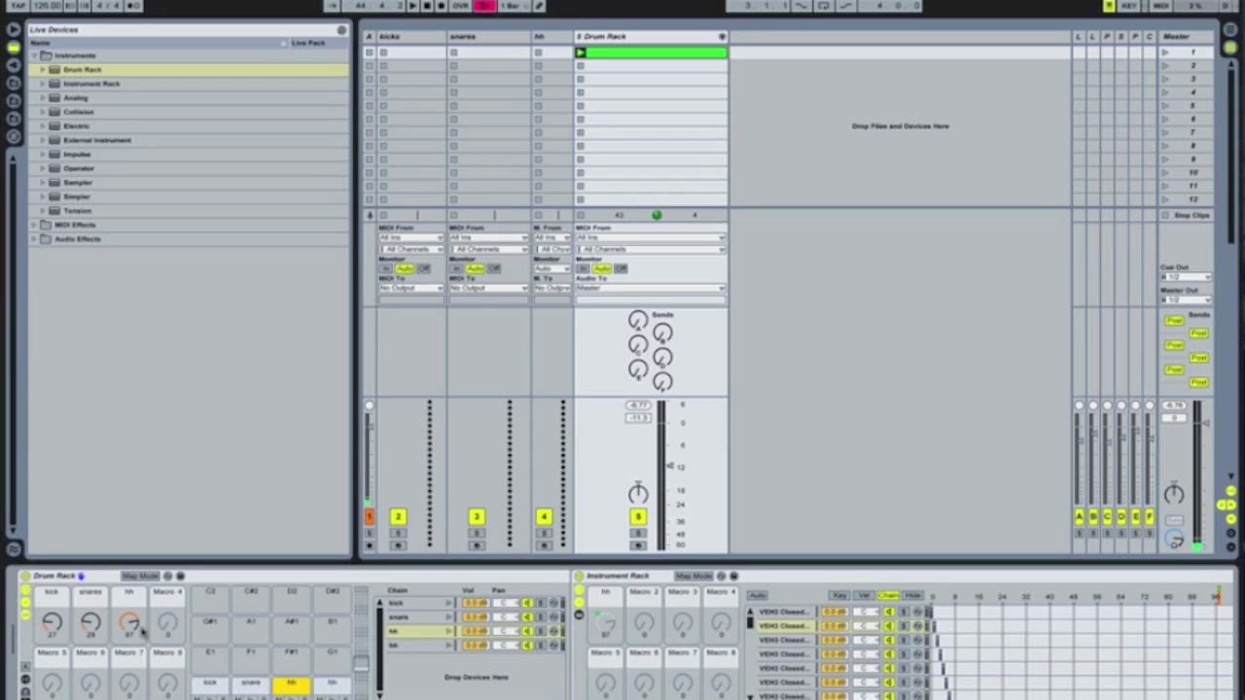
# Remap the duplicated hh chain's sample-selection macro to the Drum Rack's Macro 4 and rename that chain hh2.
pyautogui.click(151, 577)
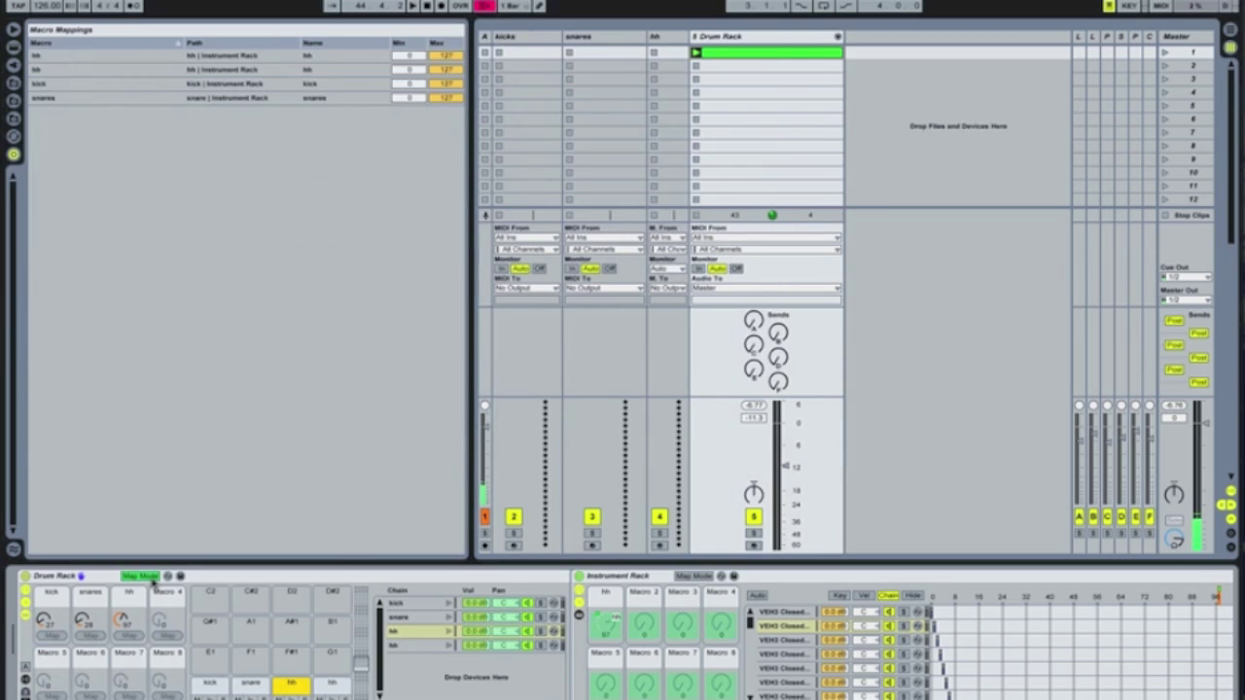
pyautogui.click(410, 647)
pyautogui.click(603, 628)
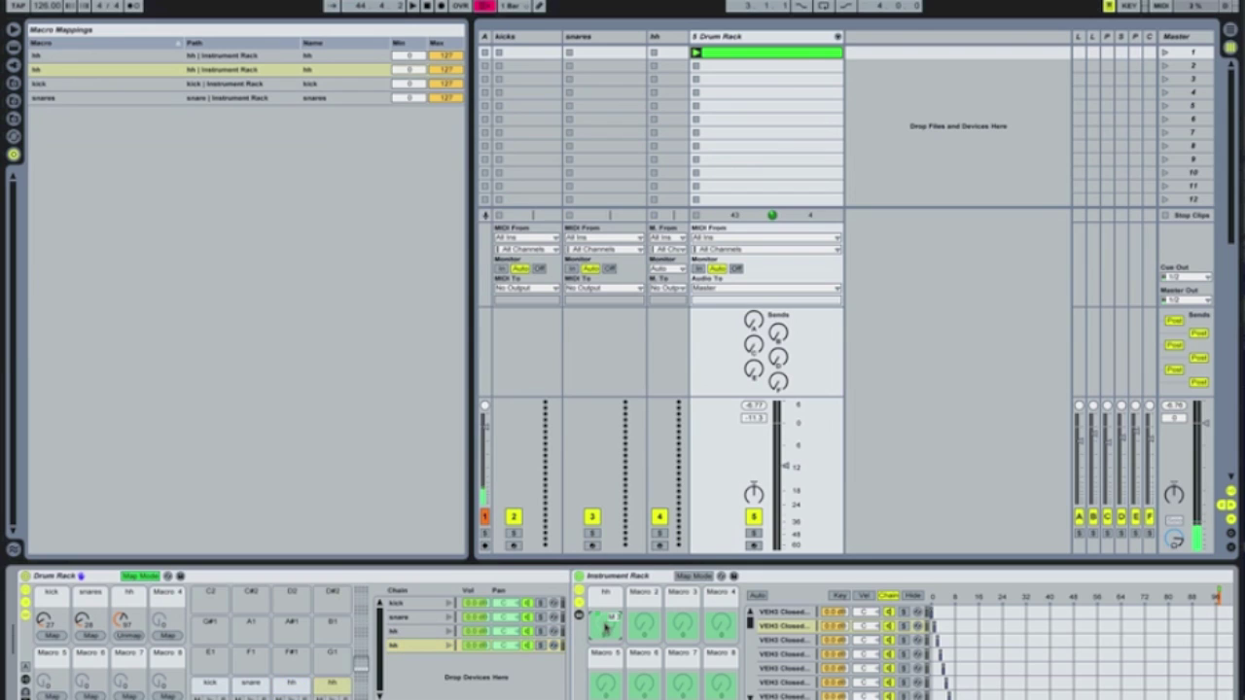
pyautogui.press('Delete')
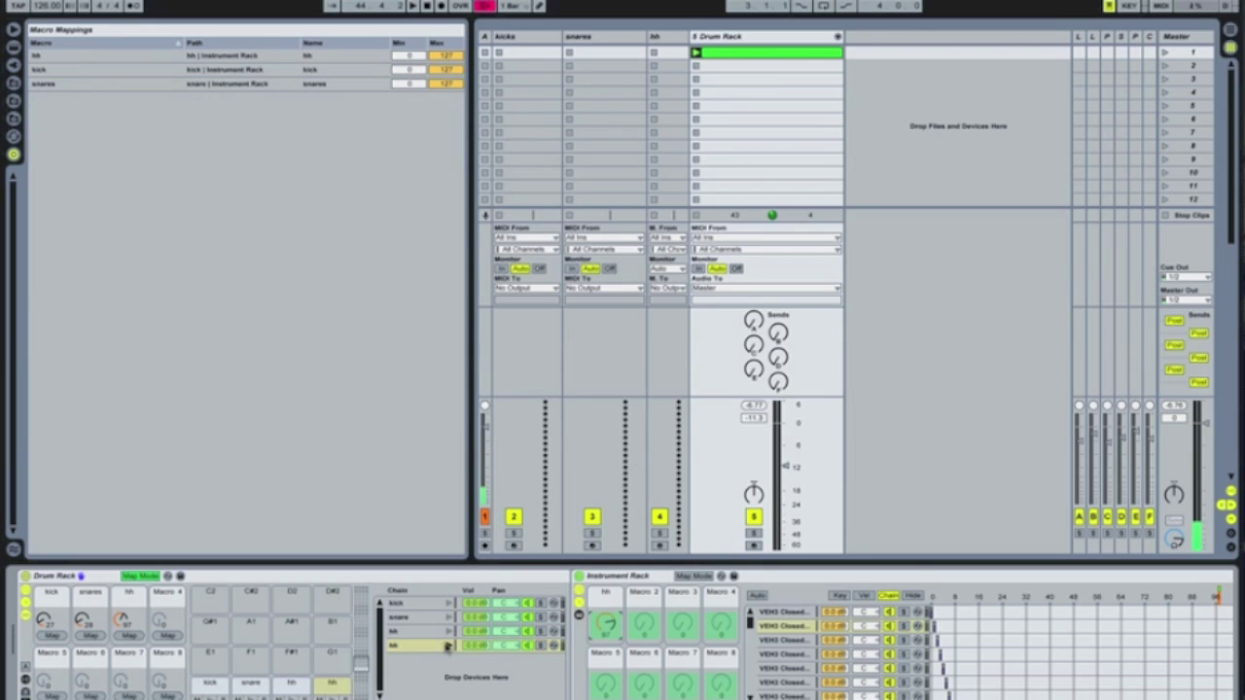
pyautogui.click(170, 637)
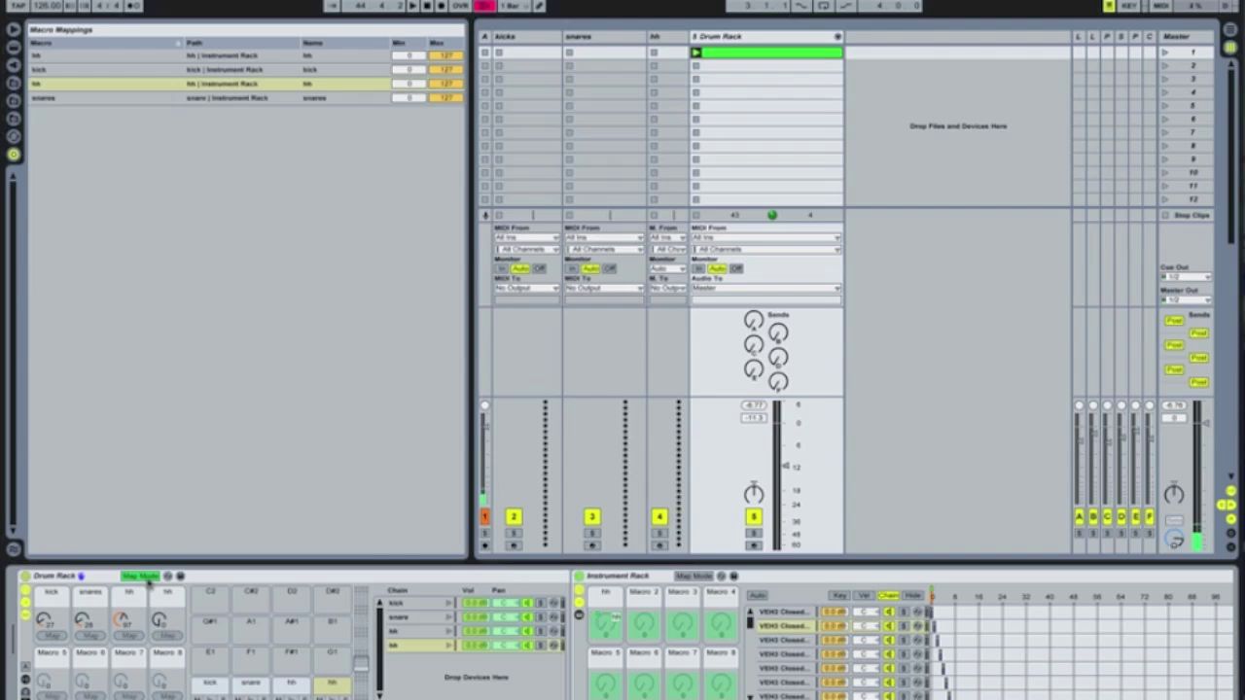
pyautogui.click(148, 579)
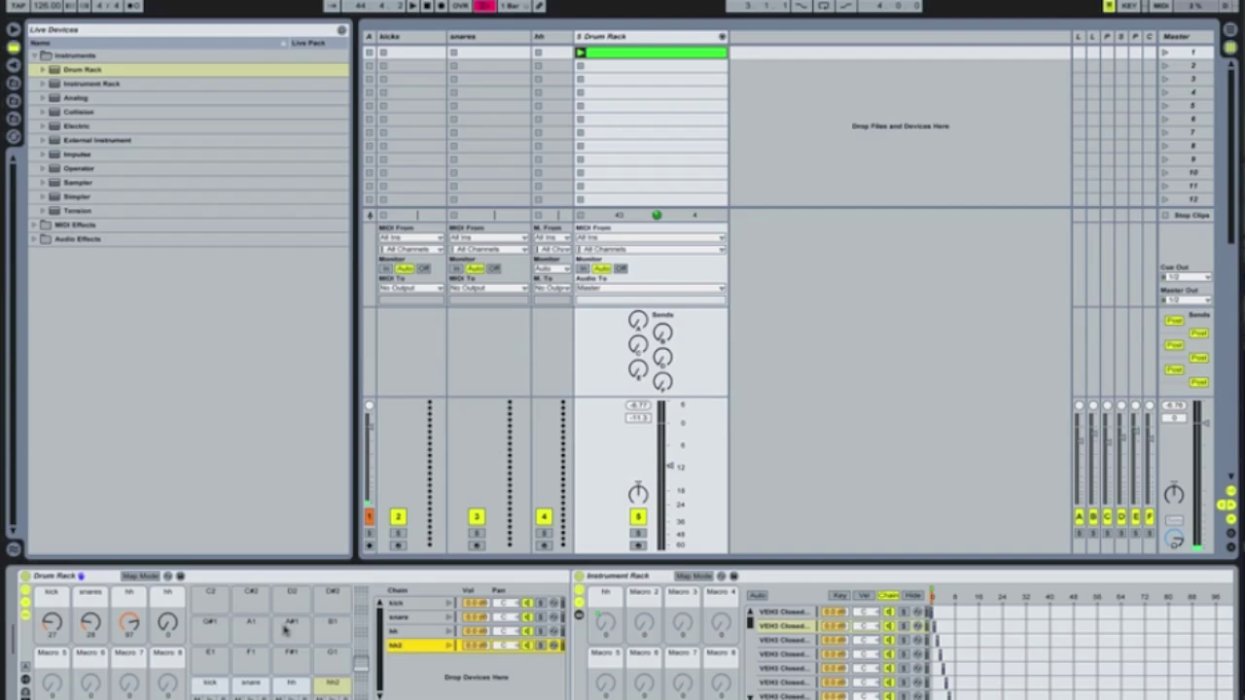
# Pan the hh chain partly to the left and the hh2 chain partly to the right.
pyautogui.click(420, 632)
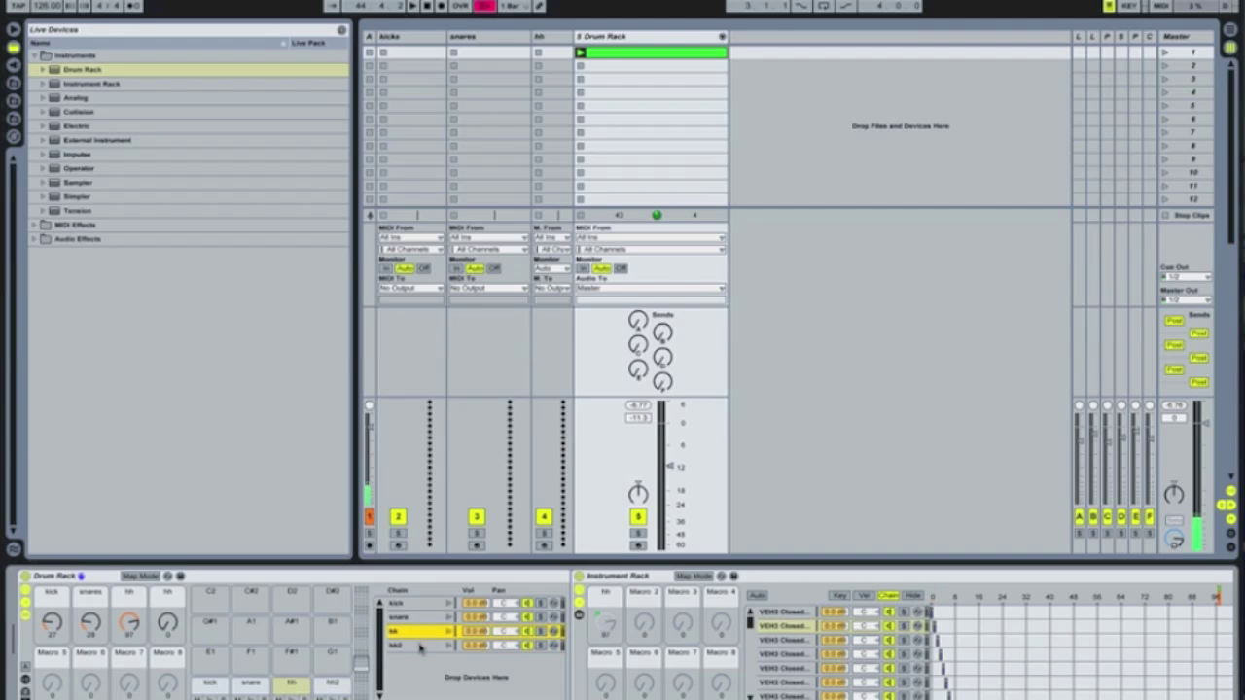
pyautogui.doubleClick(616, 56)
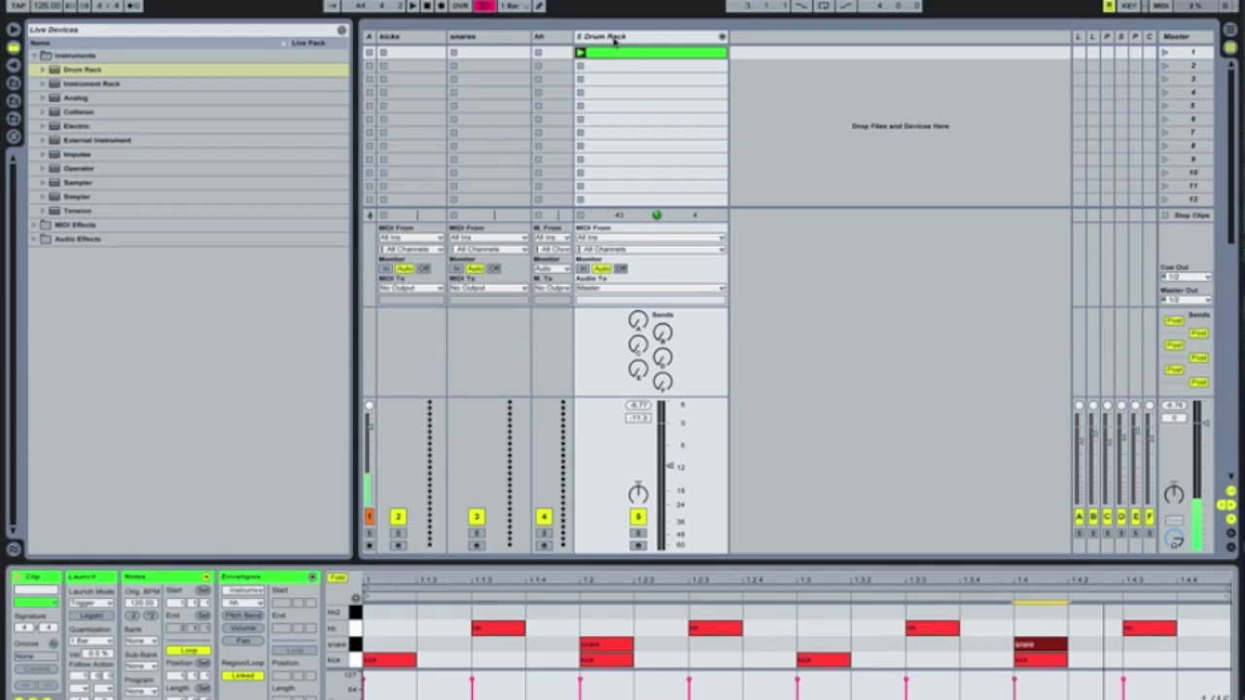
pyautogui.click(613, 41)
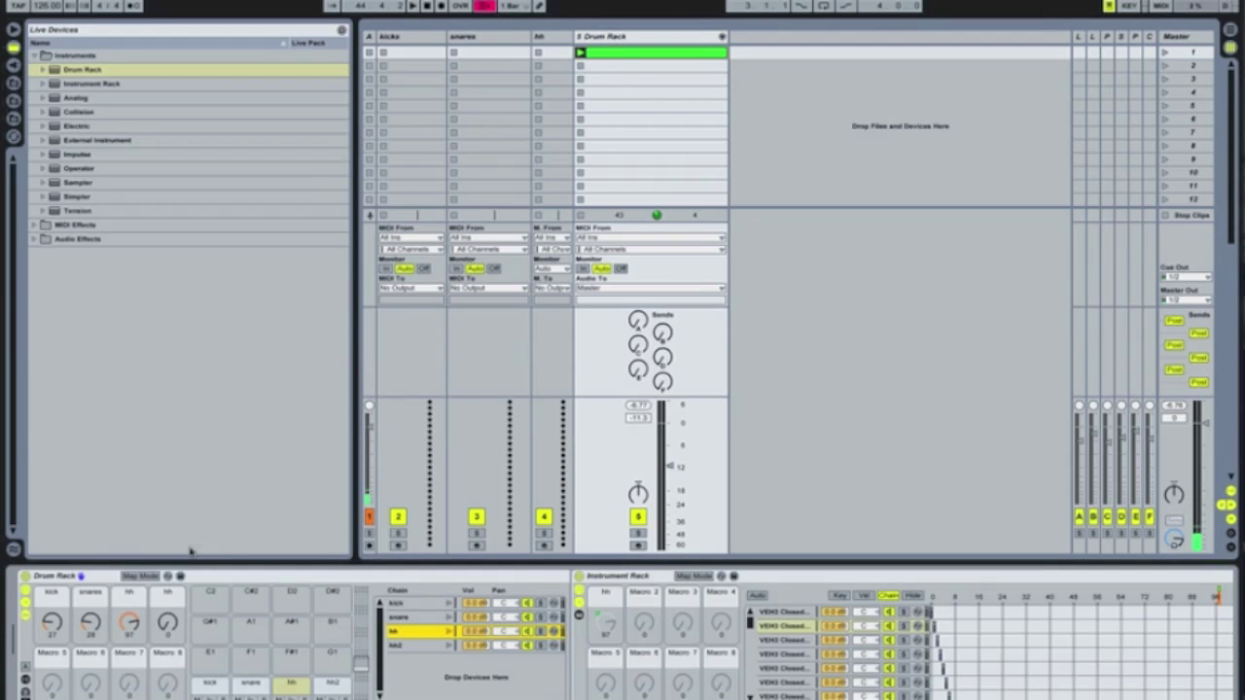
pyautogui.click(508, 632)
pyautogui.moveTo(509, 632); pyautogui.dragTo(505, 646)
pyautogui.click(506, 646)
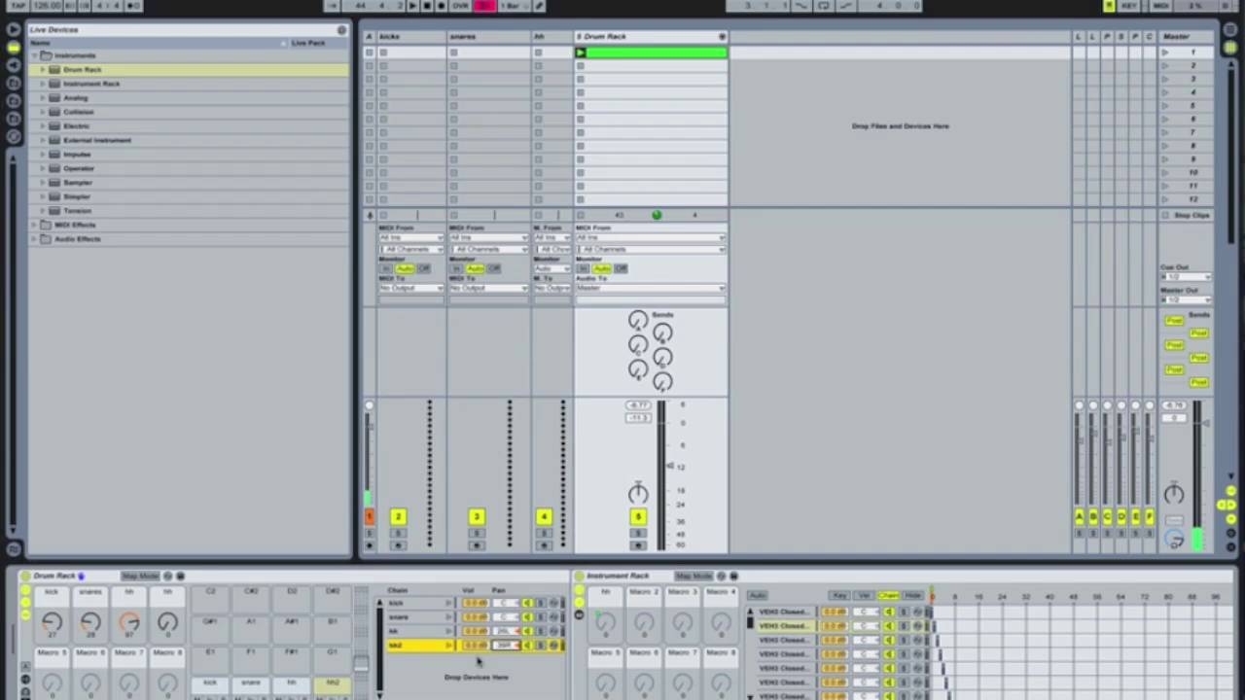
# Open the notes of the Drum Rack clip and enlarge the note editor.
pyautogui.doubleClick(616, 56)
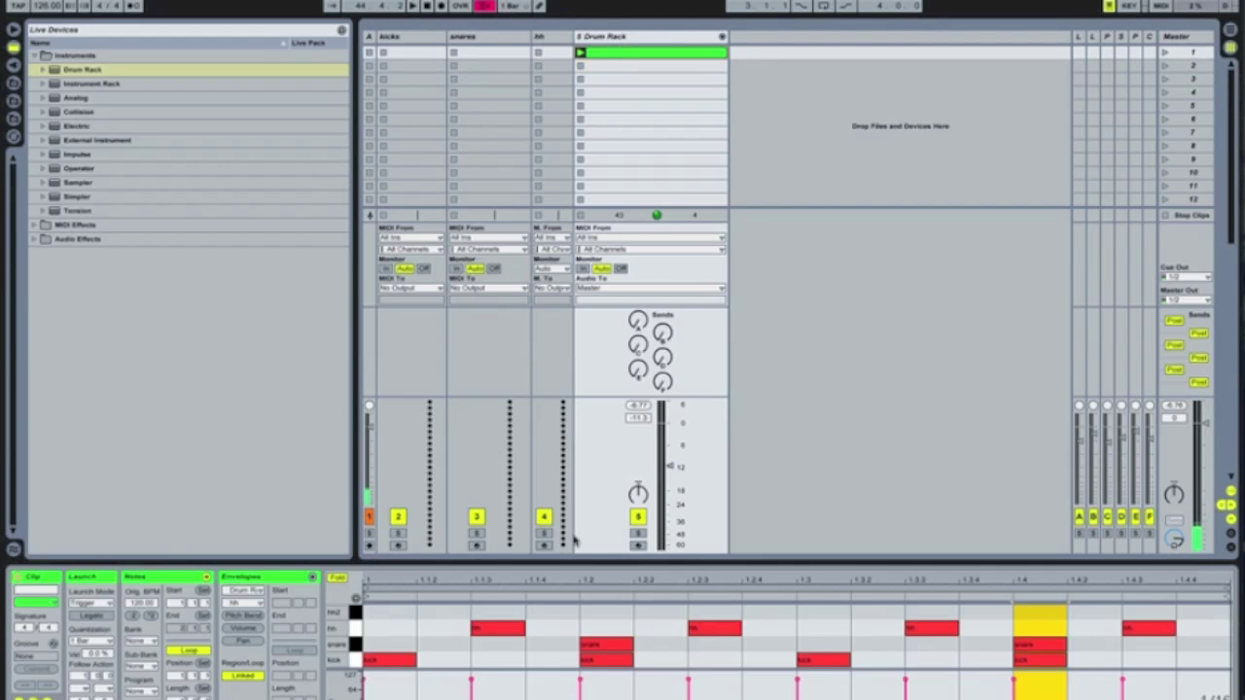
pyautogui.hotkey('ctrl', 'alt', 'l')
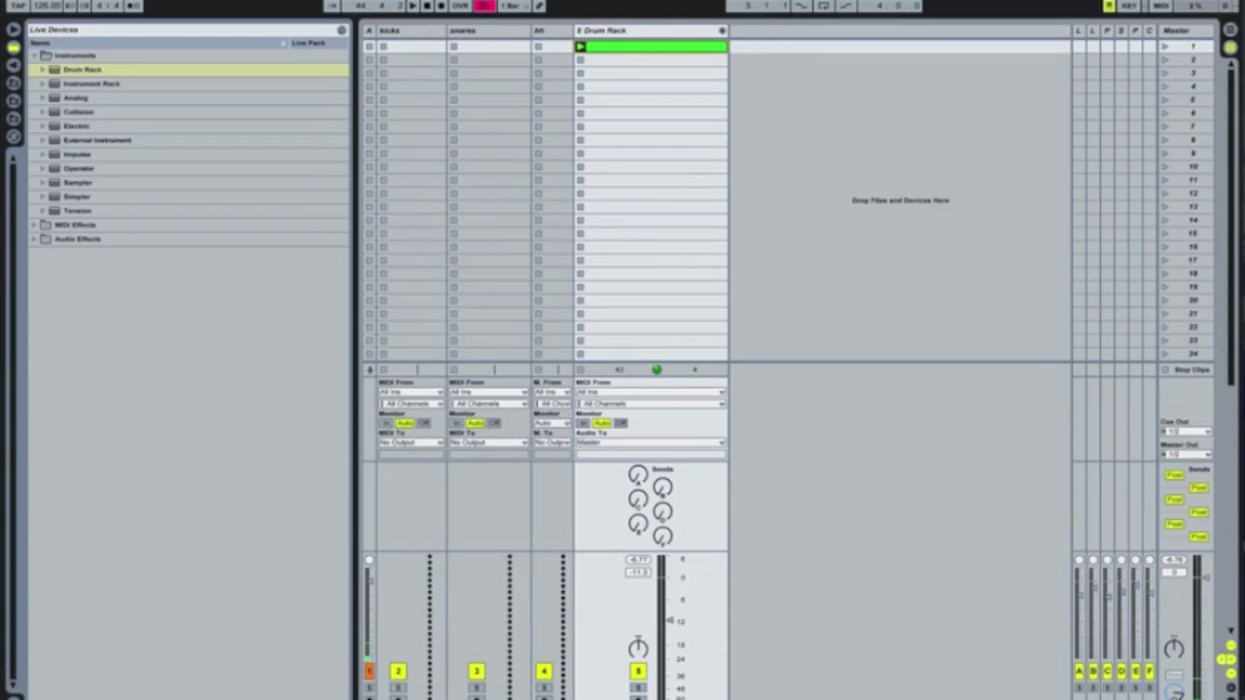
pyautogui.hotkey('ctrl', 'alt', 'l')
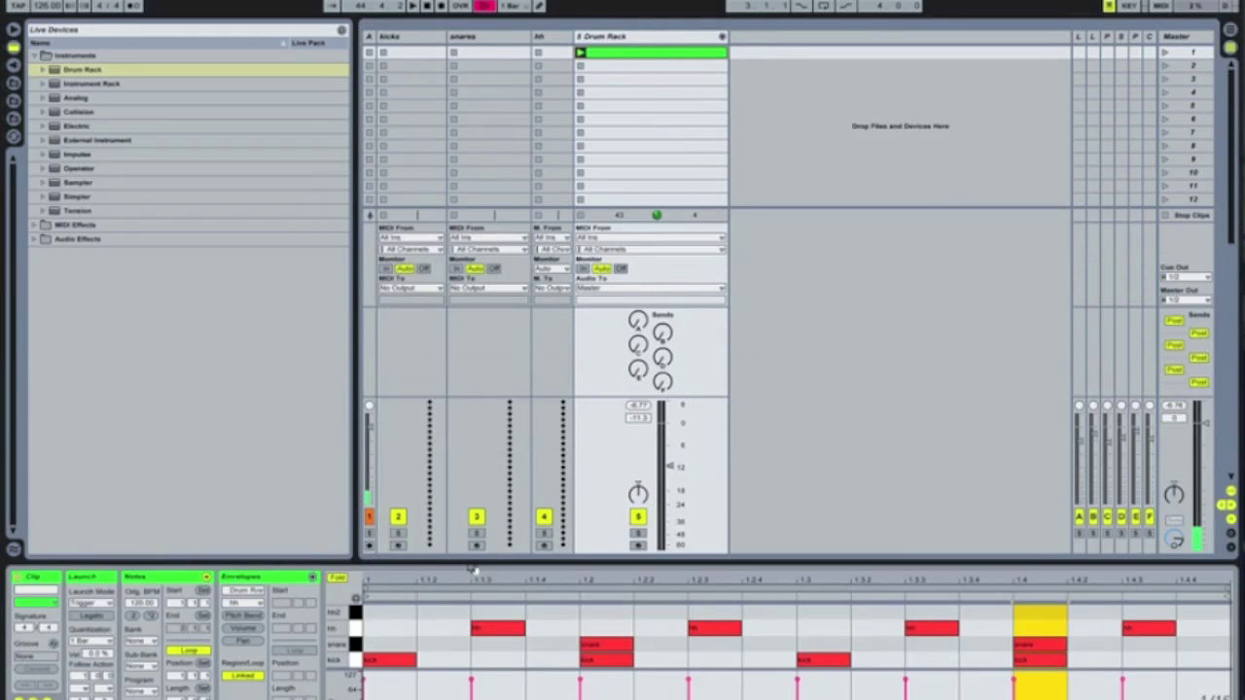
pyautogui.moveTo(473, 564); pyautogui.dragTo(462, 321)
pyautogui.click(497, 391)
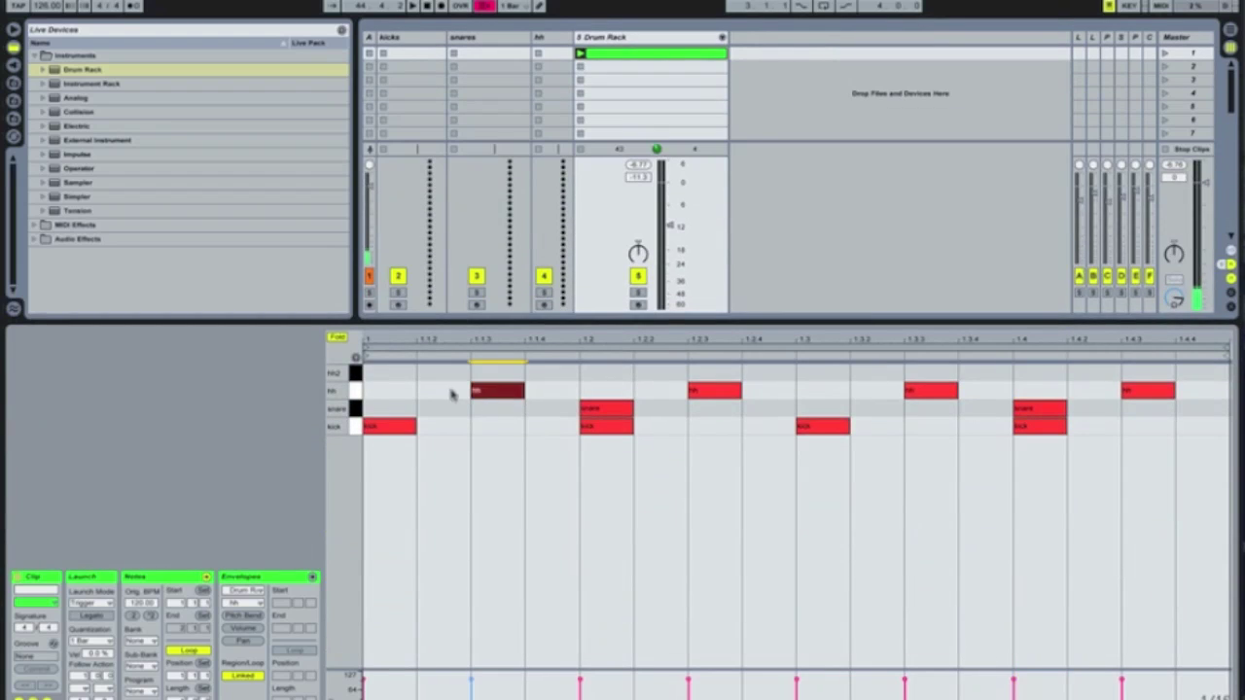
# Add hh notes at 1 and 1.2 and hh2 notes at 1.1.2, 1.2.4 and 1.3 in the drum clip.
pyautogui.click(444, 375)
pyautogui.click(398, 390)
pyautogui.doubleClick(398, 390)
pyautogui.doubleClick(443, 374)
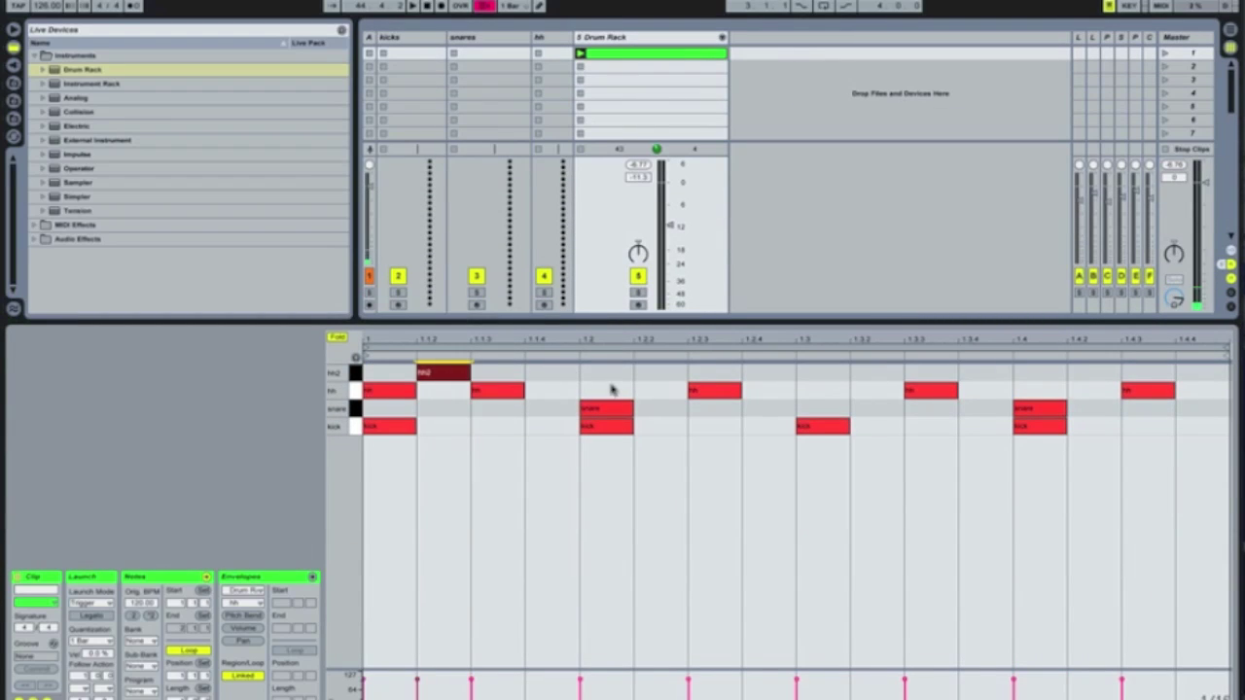
pyautogui.doubleClick(612, 389)
pyautogui.doubleClick(781, 373)
pyautogui.doubleClick(825, 373)
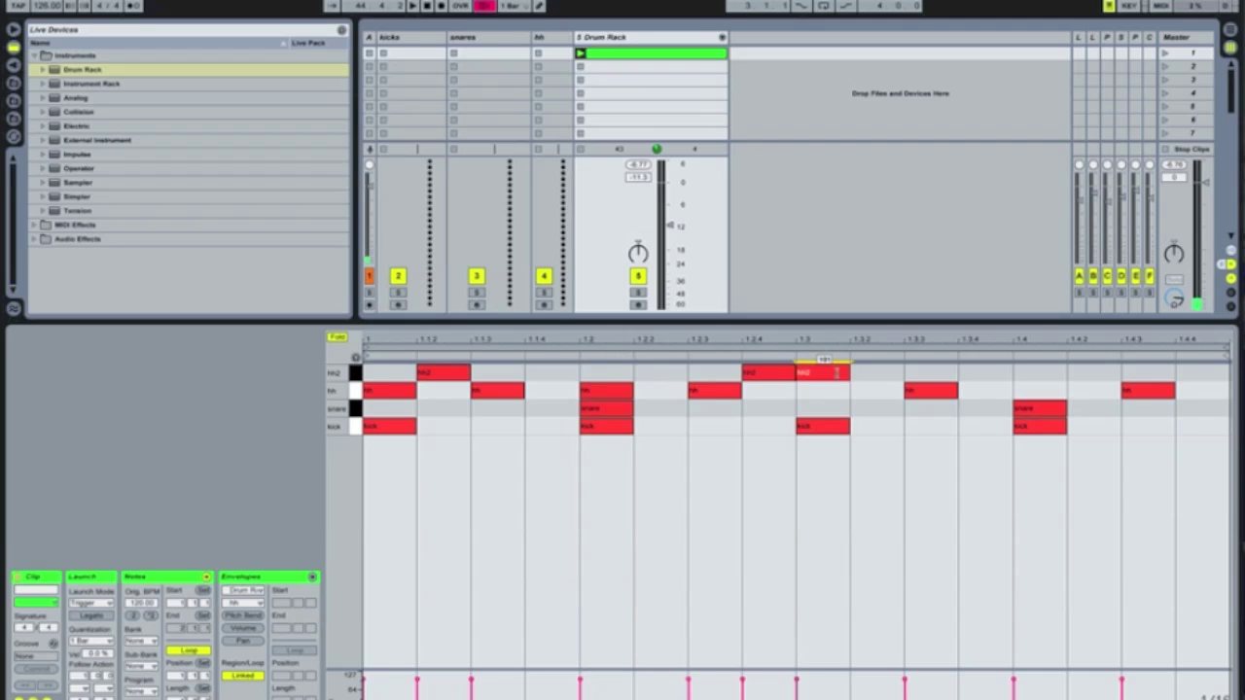
# Add hh2 notes at 1.3.2, 1.3.4 and 1.4.2 and an hh note at 1.4.4 in the drum clip.
pyautogui.click(890, 396)
pyautogui.doubleClick(887, 374)
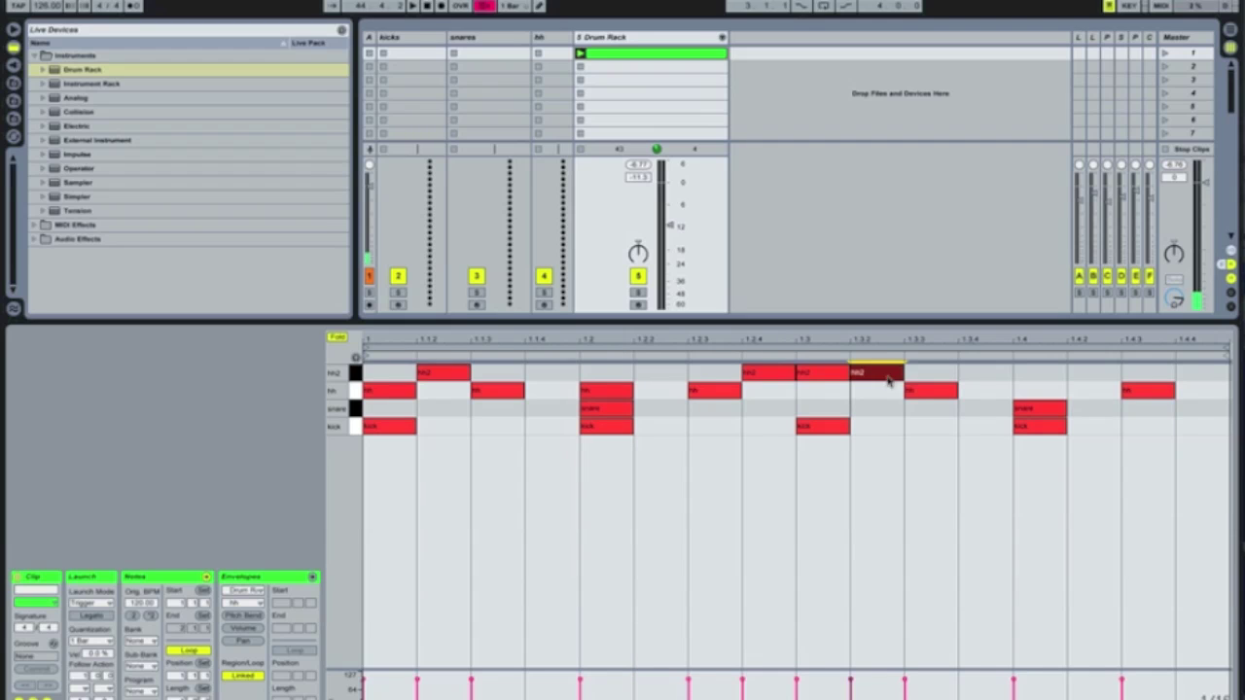
pyautogui.doubleClick(984, 374)
pyautogui.doubleClick(1097, 375)
pyautogui.doubleClick(1199, 391)
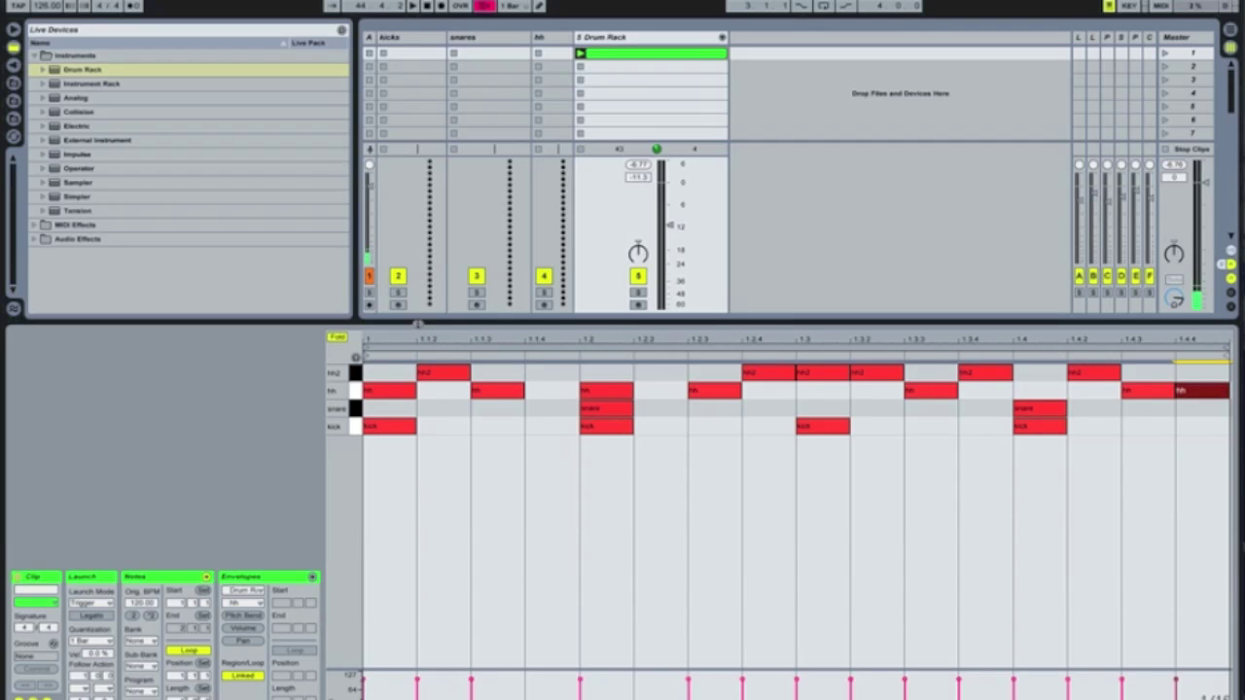
# Enlarge the velocity lane, select all hh and hh2 notes and draw varied velocities for them.
pyautogui.moveTo(458, 672); pyautogui.dragTo(458, 482)
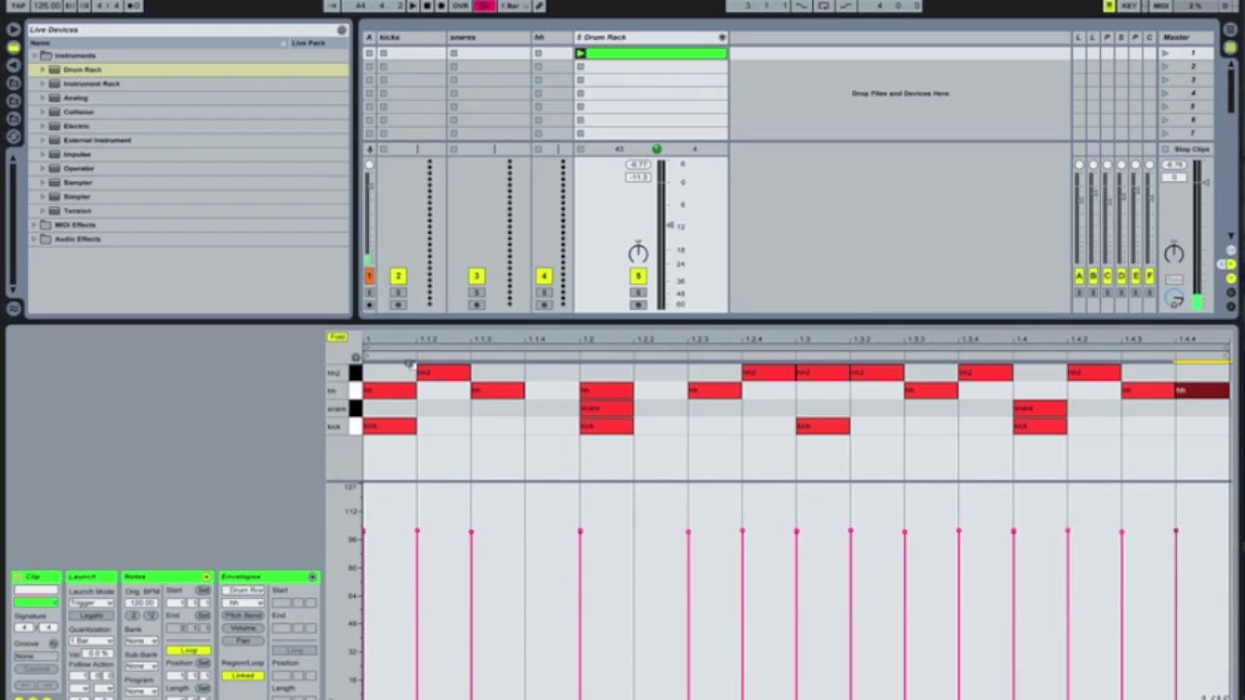
pyautogui.moveTo(355, 373); pyautogui.dragTo(356, 394)
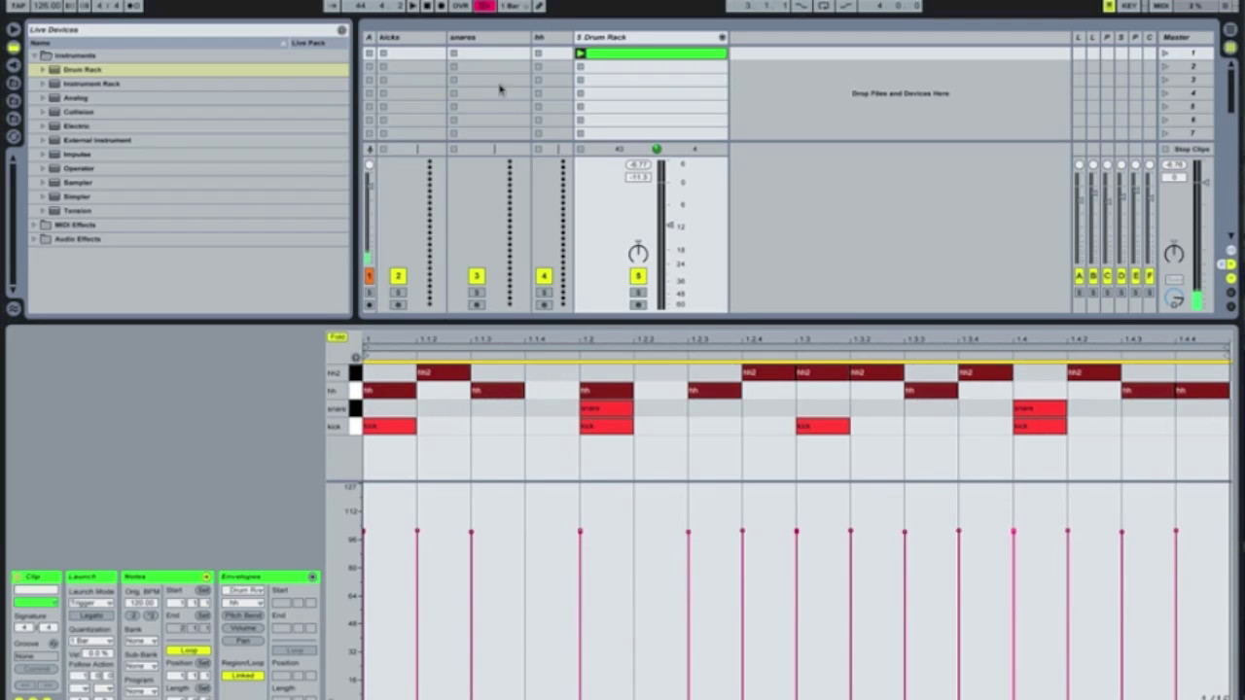
pyautogui.click(539, 7)
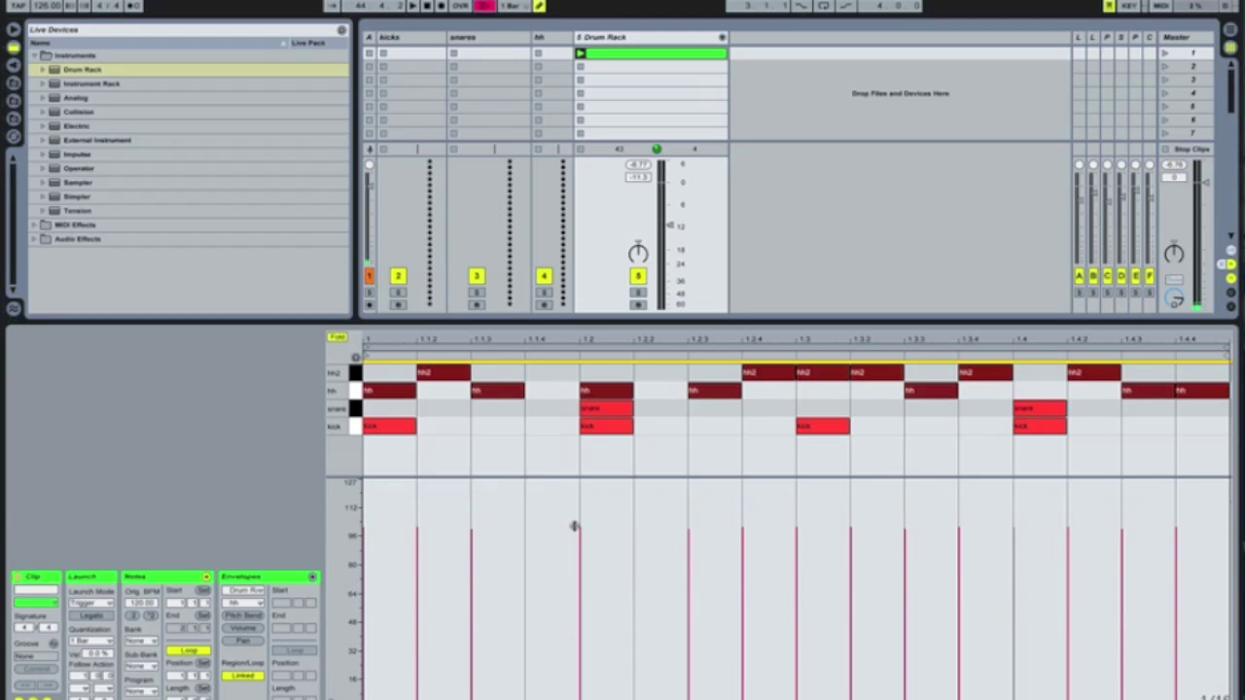
pyautogui.moveTo(428, 511)
pyautogui.mouseDown()
pyautogui.moveTo(862, 545)
pyautogui.moveTo(1005, 522)
pyautogui.moveTo(1172, 544)
pyautogui.moveTo(1002, 509)
pyautogui.mouseUp()
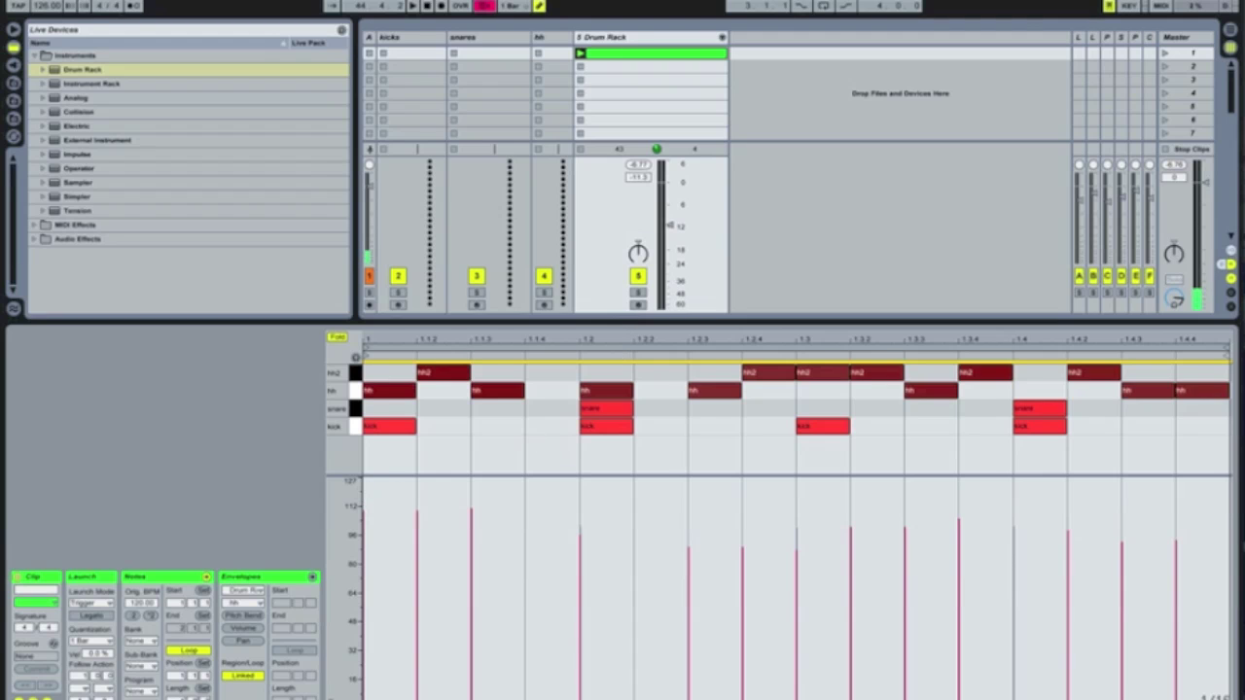
pyautogui.moveTo(394, 325); pyautogui.dragTo(377, 590)
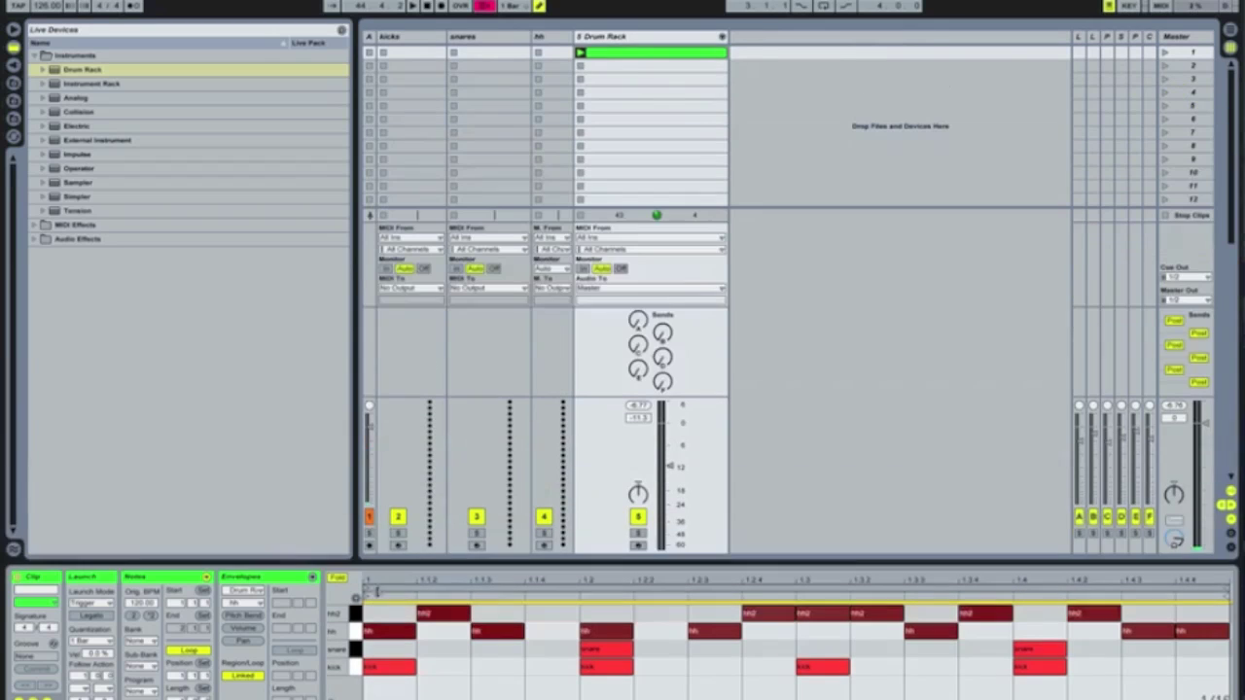
# Play the drum clip while switching samples with both hh macros, setting the second to 10, and set the Drum Rack track volume to -16.2 dB.
pyautogui.doubleClick(605, 37)
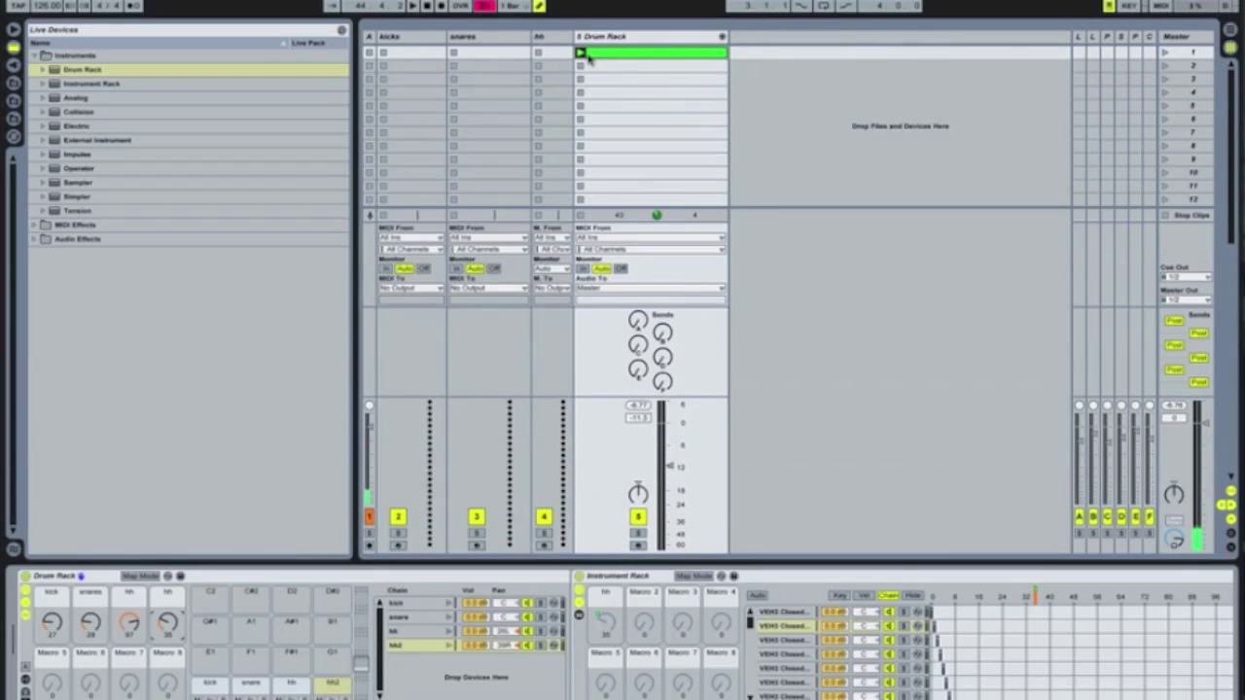
pyautogui.click(581, 52)
pyautogui.moveTo(674, 468); pyautogui.dragTo(669, 510)
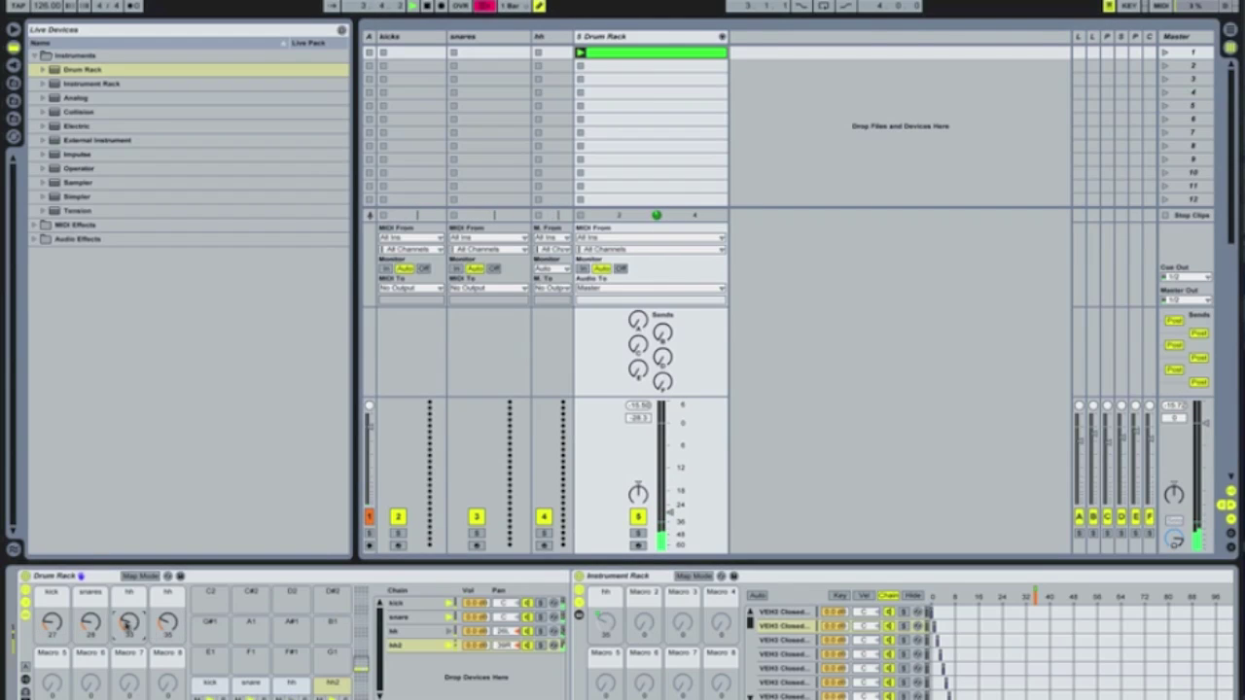
pyautogui.moveTo(168, 624); pyautogui.dragTo(167, 616)
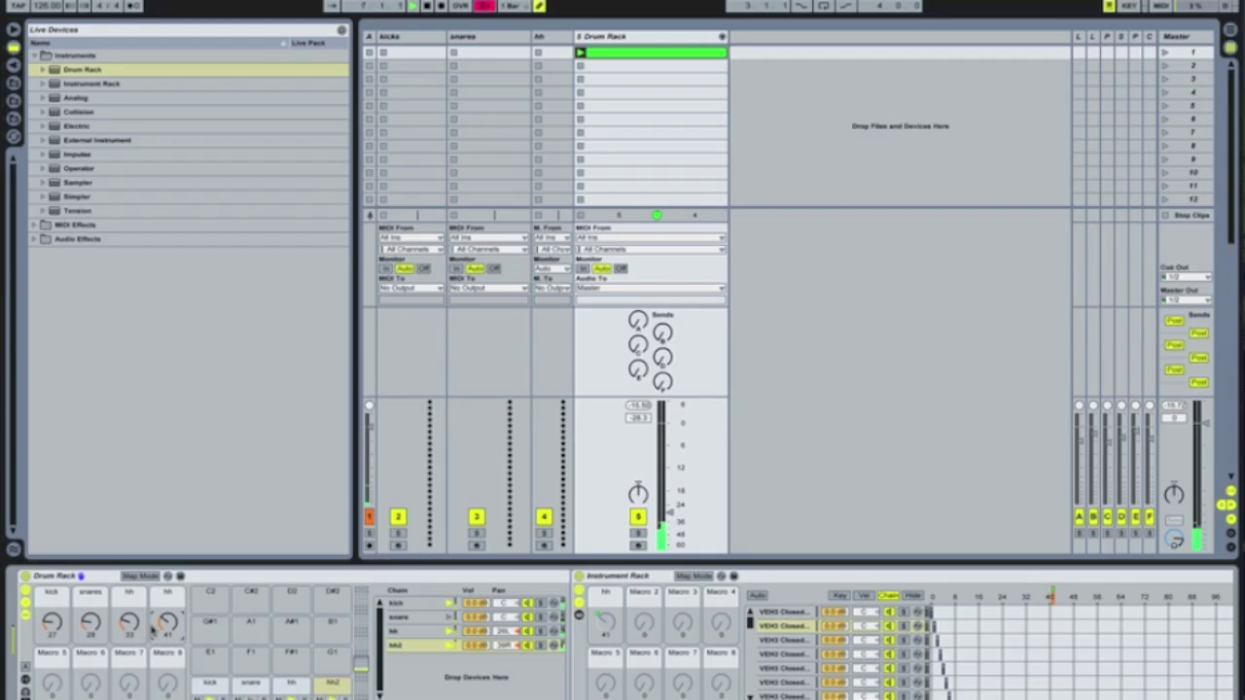
pyautogui.moveTo(670, 517); pyautogui.dragTo(669, 491)
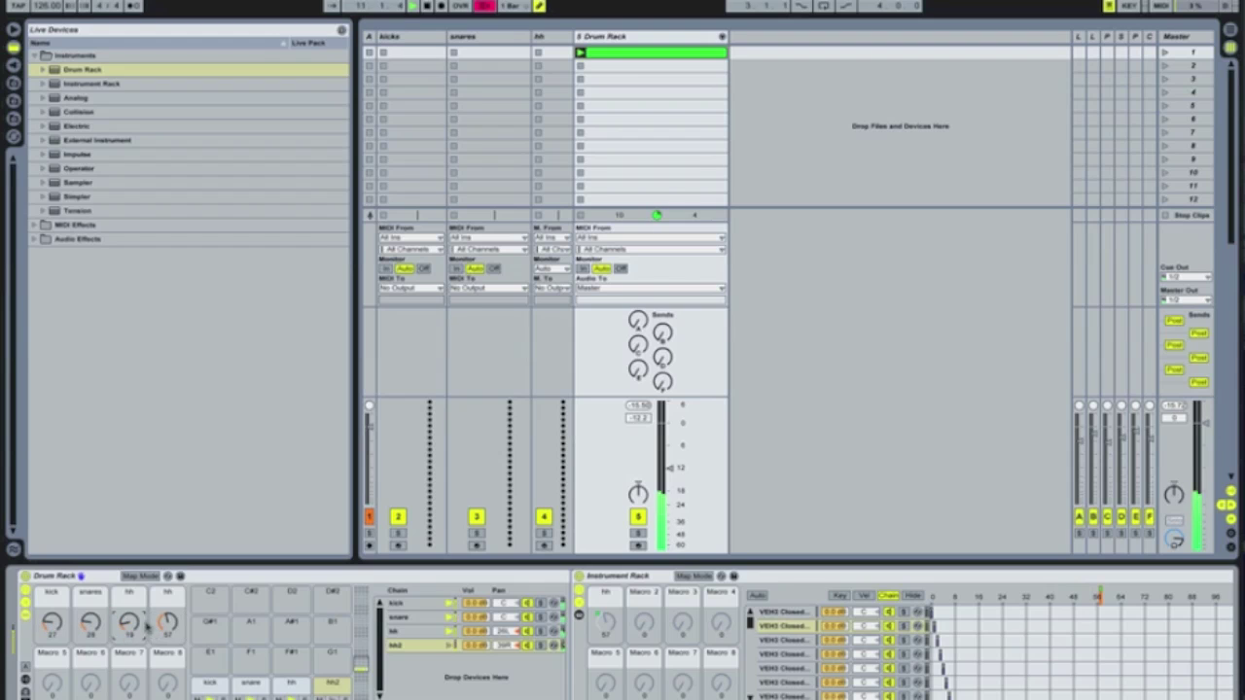
pyautogui.moveTo(168, 624); pyautogui.dragTo(168, 663)
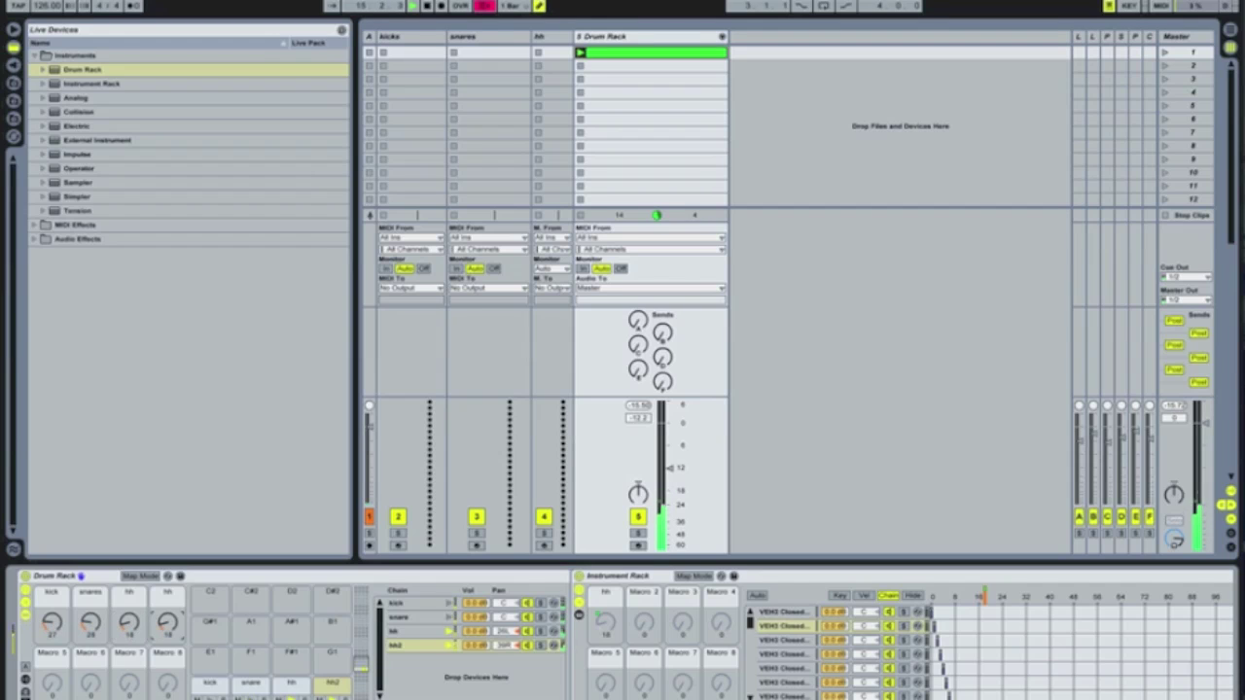
pyautogui.moveTo(168, 624); pyautogui.dragTo(168, 614)
pyautogui.moveTo(669, 468); pyautogui.dragTo(669, 484)
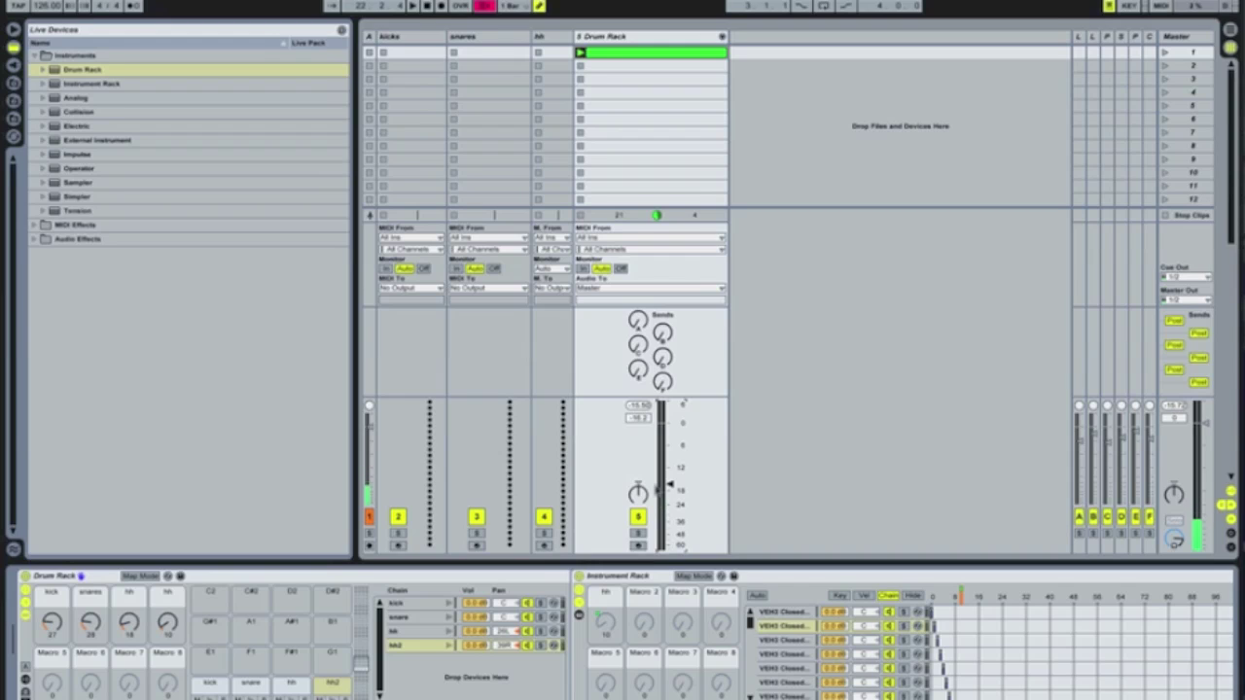
# Rename the Drum Rack device as Drum Rack 128 and select its track.
pyautogui.click(56, 578)
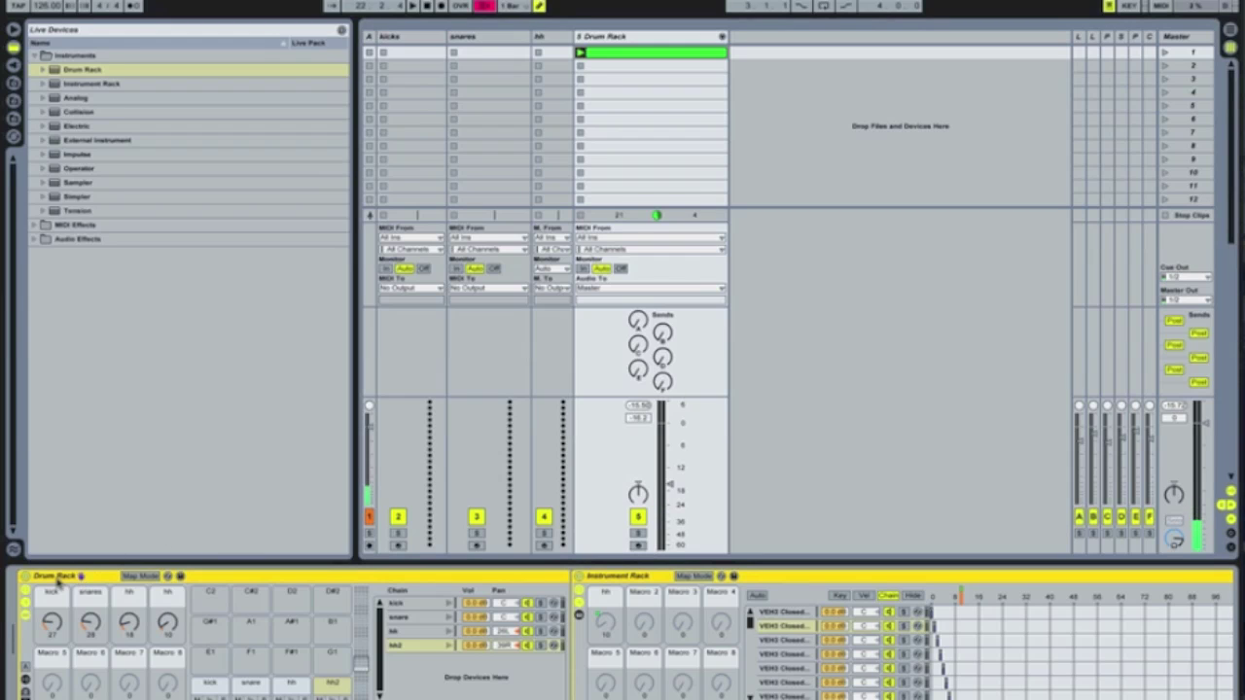
pyautogui.hotkey('ctrl', 'r')
pyautogui.press('Return')
pyautogui.write('128')
pyautogui.press('Return')
pyautogui.click(622, 37)
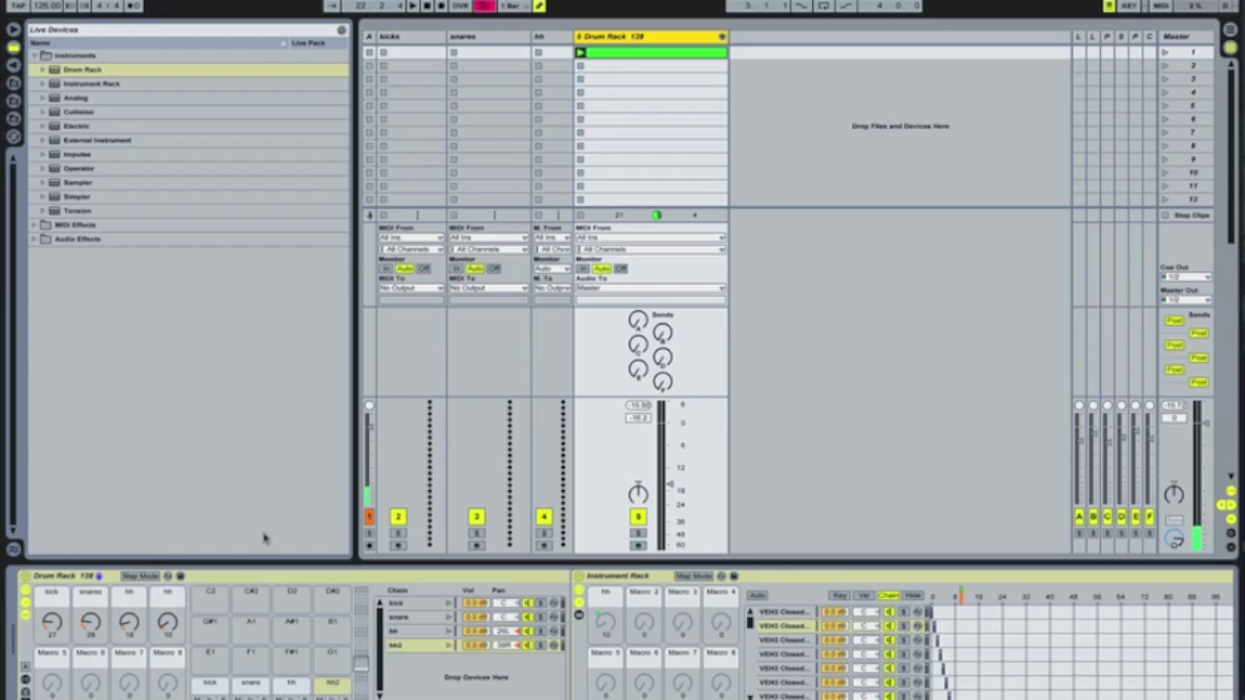
# Set the Drum Rack track volume to -10.5 dB and lower the volumes of the hh and hh2 chains in the rack.
pyautogui.moveTo(676, 488)
pyautogui.mouseDown()
pyautogui.moveTo(669, 455)
pyautogui.moveTo(669, 467)
pyautogui.mouseUp()
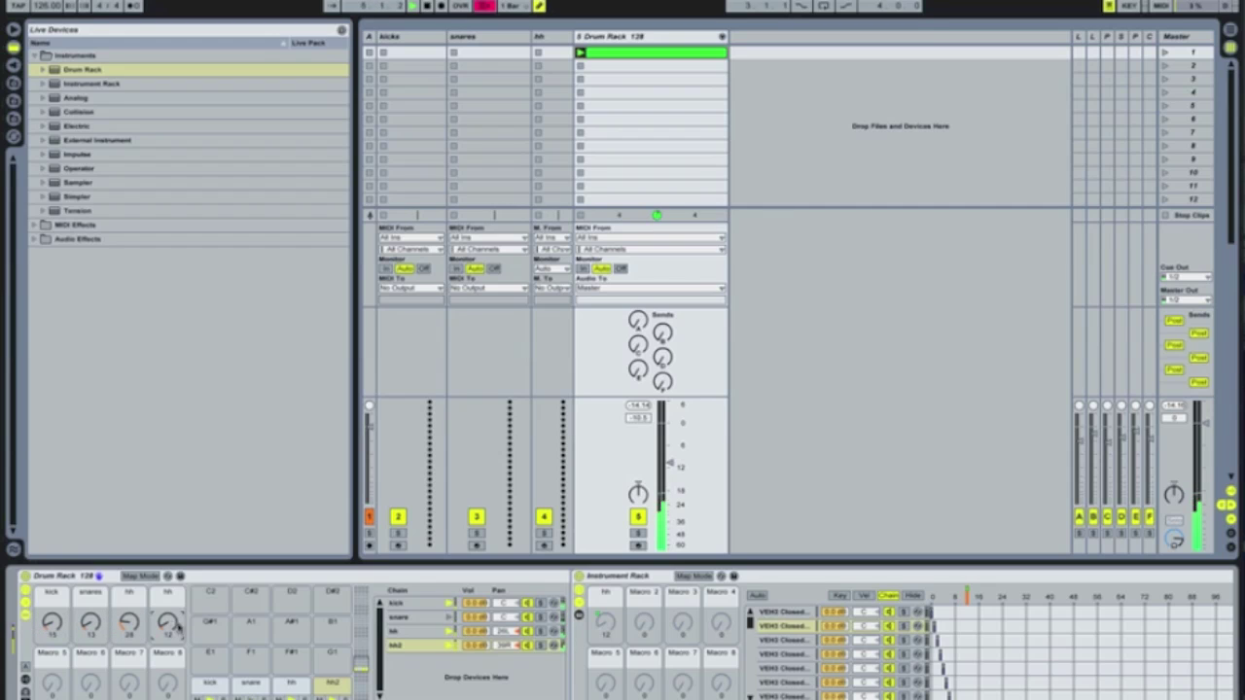
pyautogui.moveTo(481, 632); pyautogui.dragTo(481, 647)
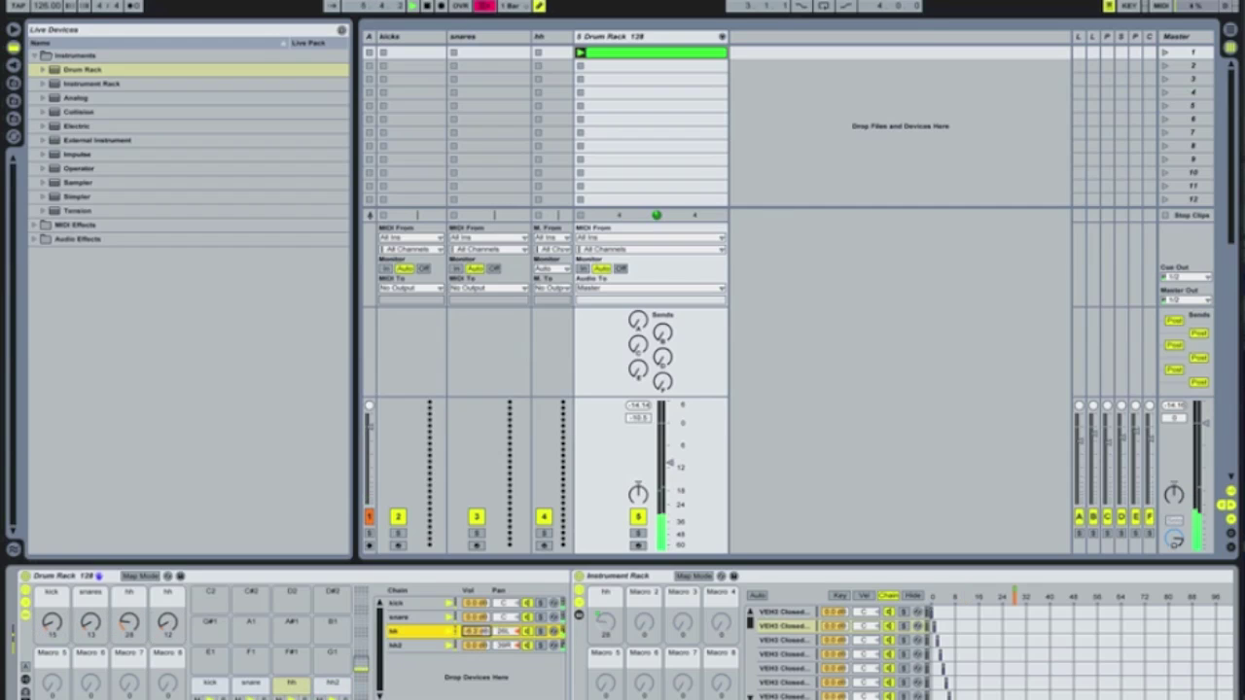
pyautogui.click(477, 645)
pyautogui.moveTo(477, 633); pyautogui.dragTo(509, 613)
pyautogui.click(478, 647)
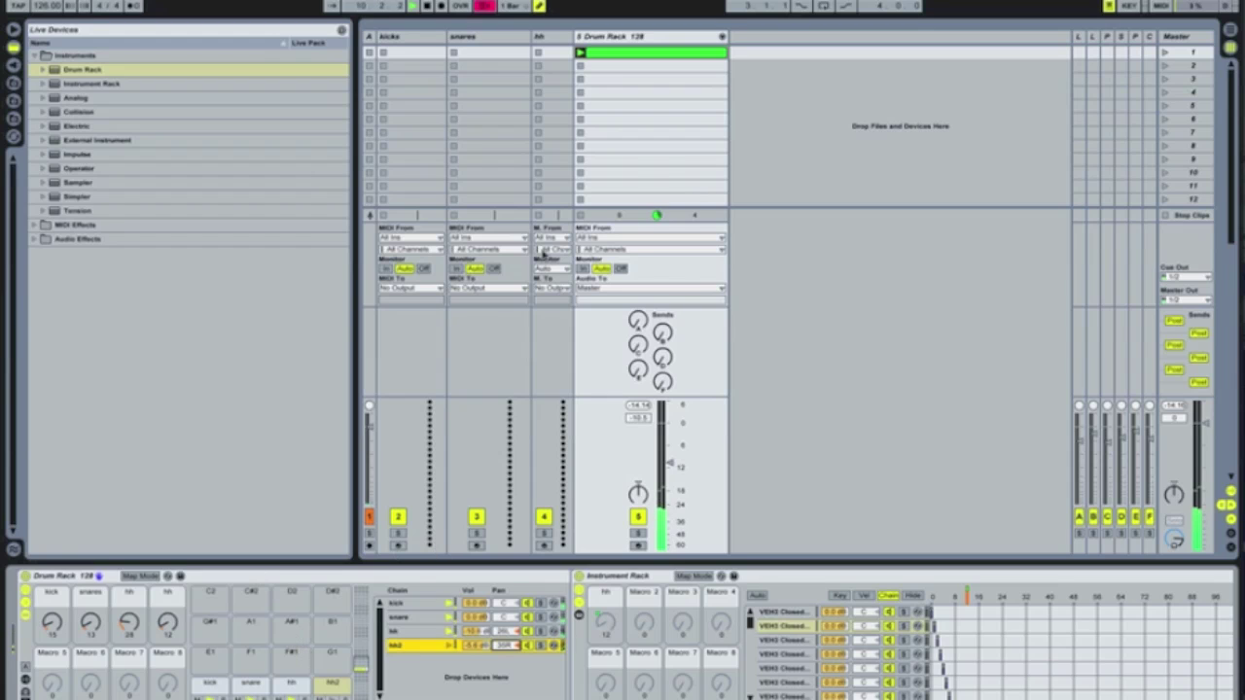
# Lengthen both snare notes in the Drum Rack clip together from one to two sixteenths.
pyautogui.click(584, 54)
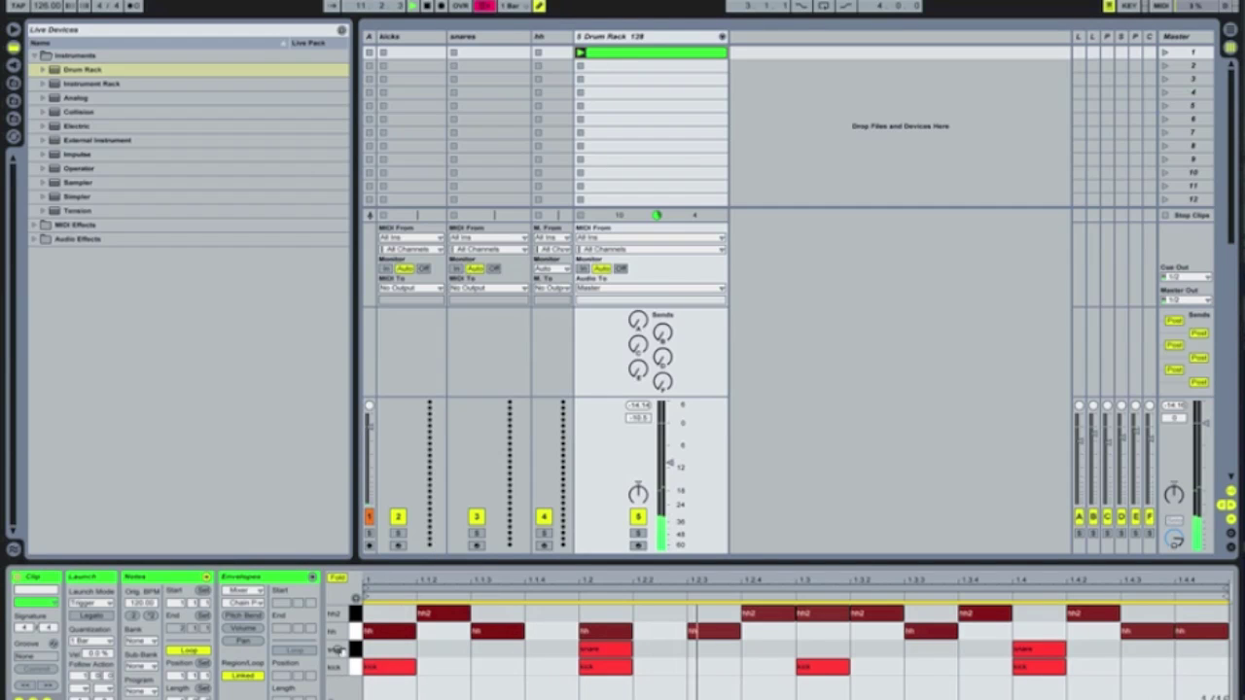
pyautogui.click(354, 654)
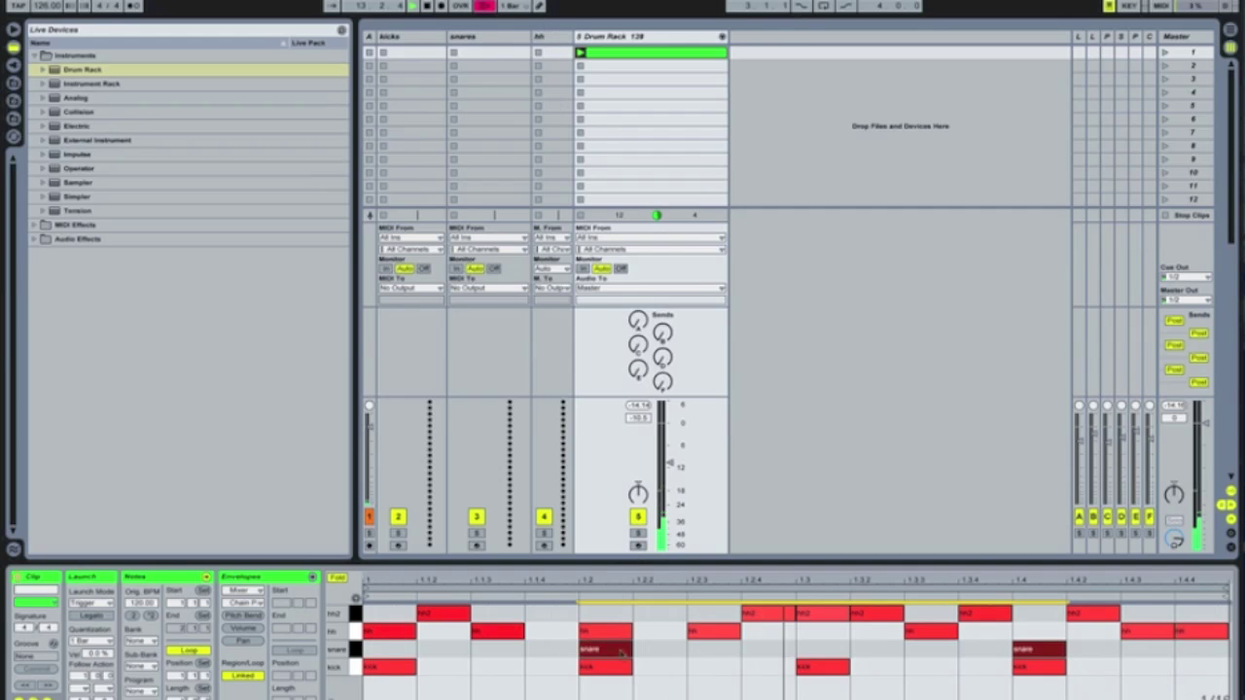
pyautogui.moveTo(633, 646); pyautogui.dragTo(687, 648)
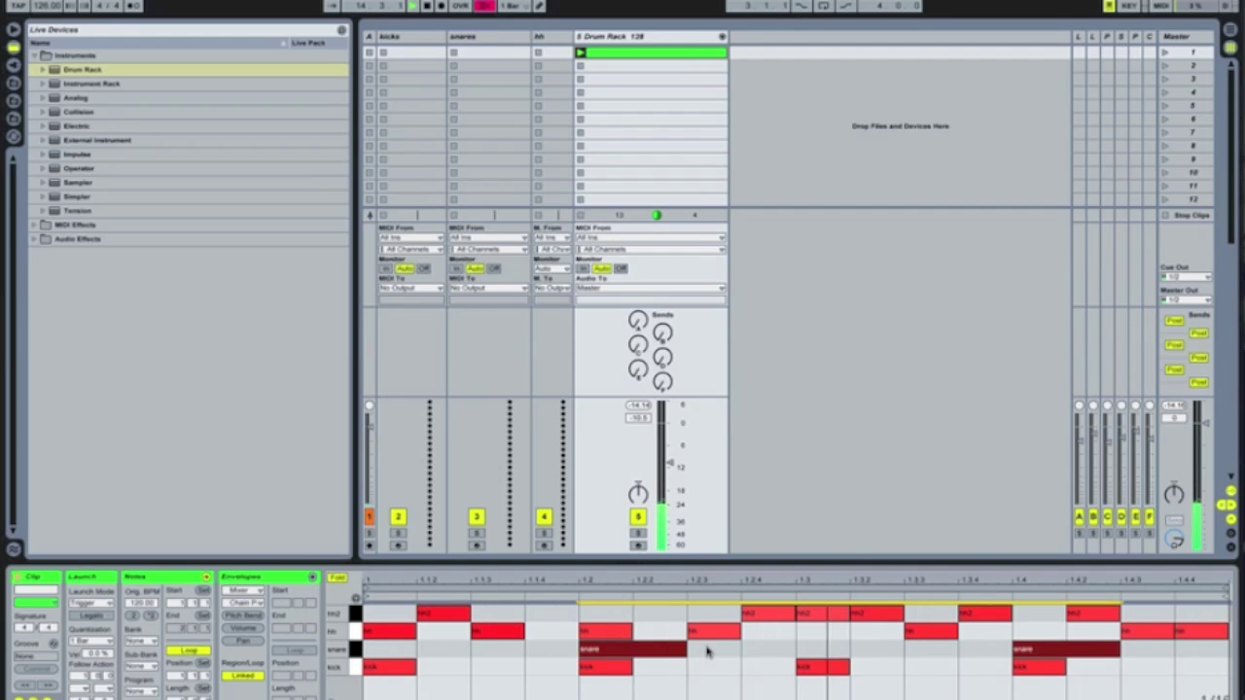
# Select all kick notes in the drum clip and set the Drum Rack track volume to -13.4 dB.
pyautogui.click(356, 669)
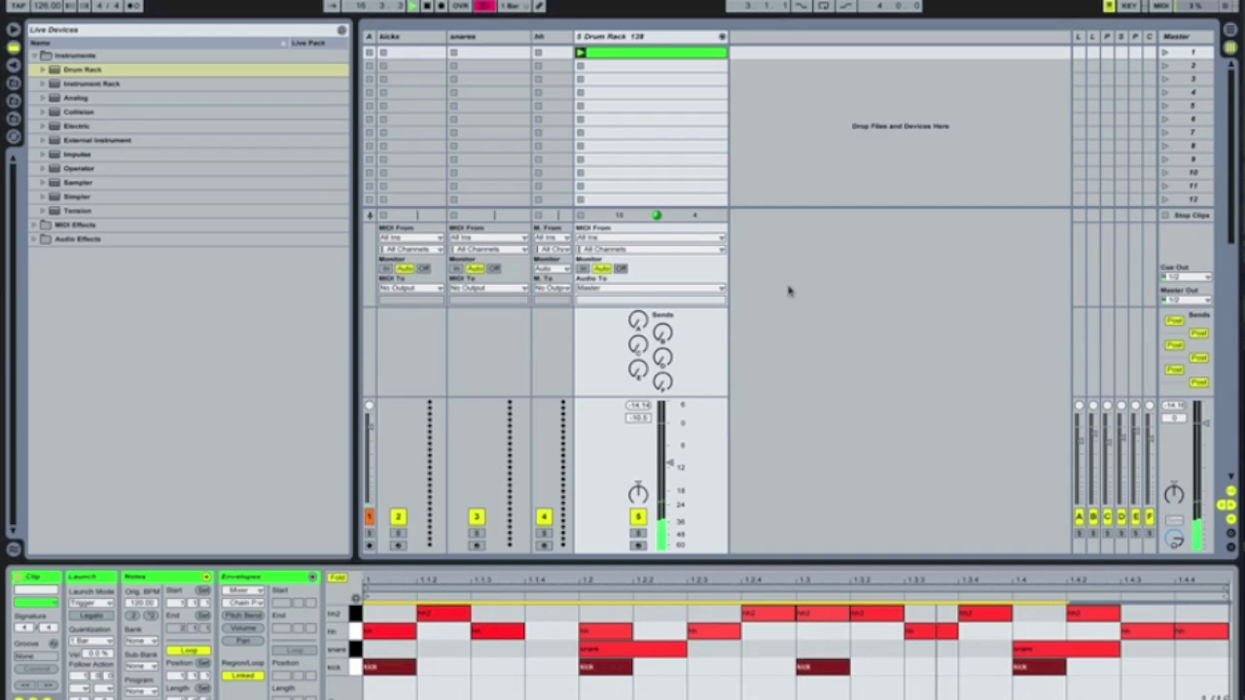
pyautogui.moveTo(675, 467); pyautogui.dragTo(670, 476)
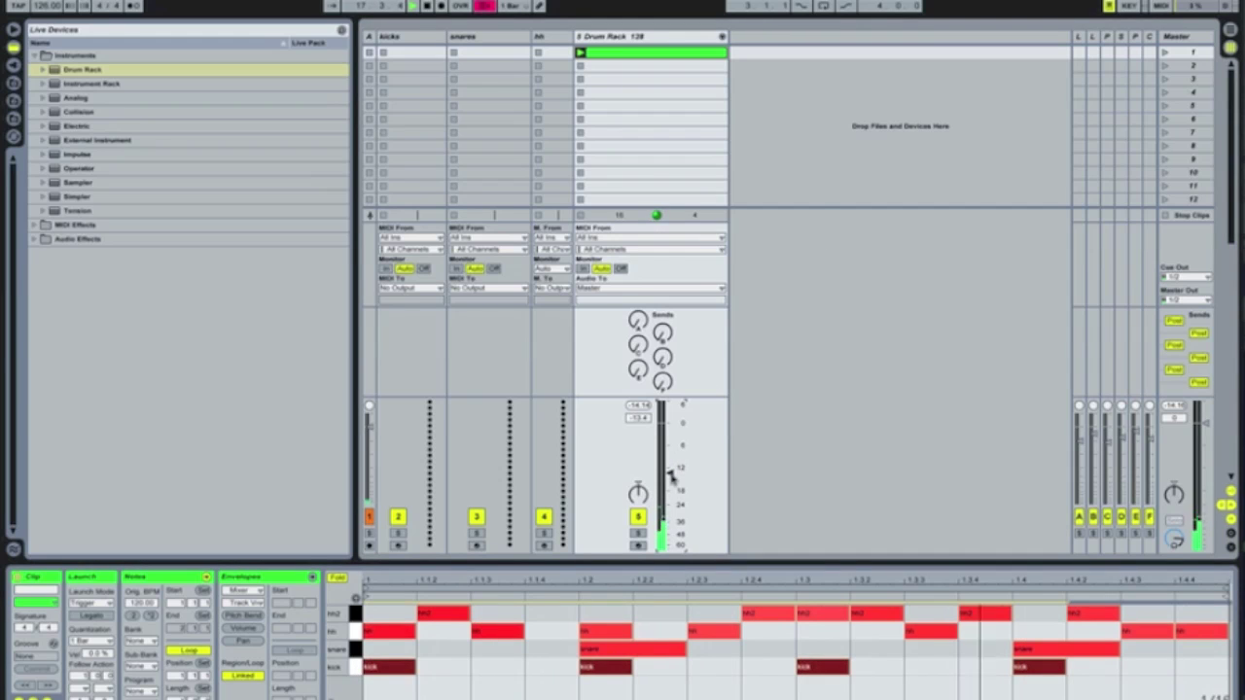